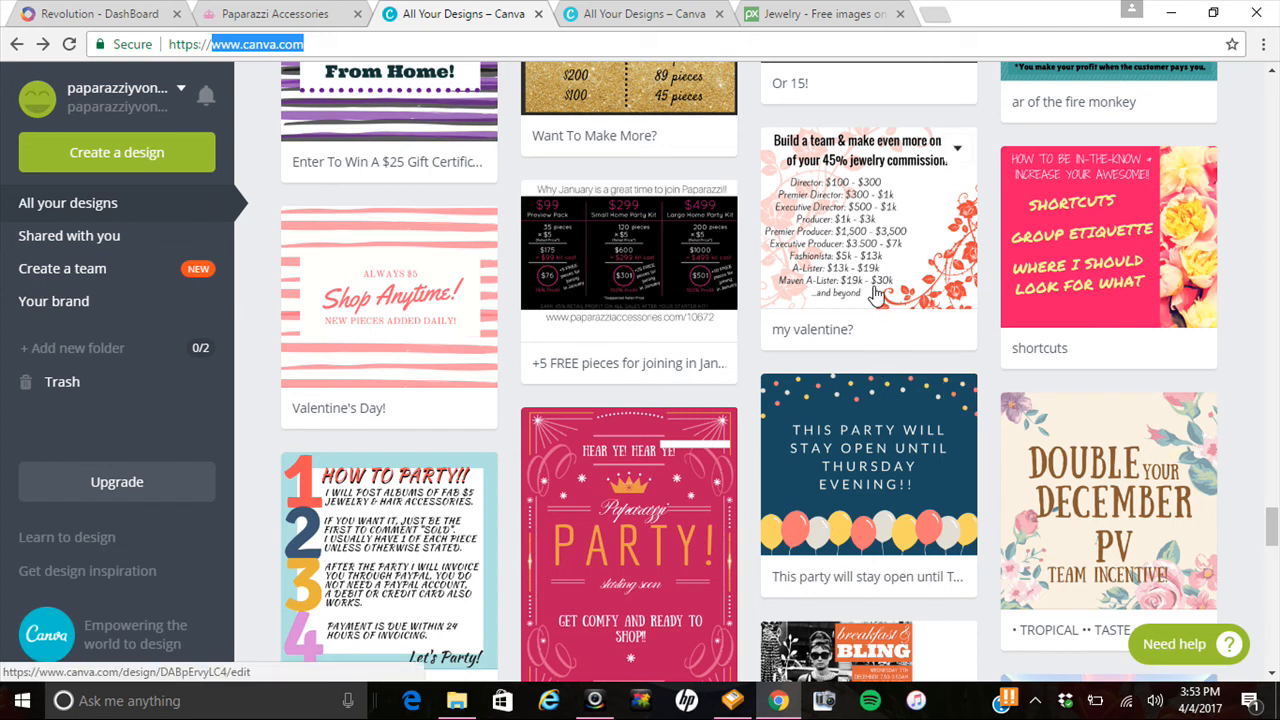
# Open the "my valentine?" design and insert a blank line after the Producer line in the rank list.
pyautogui.click(831, 322)
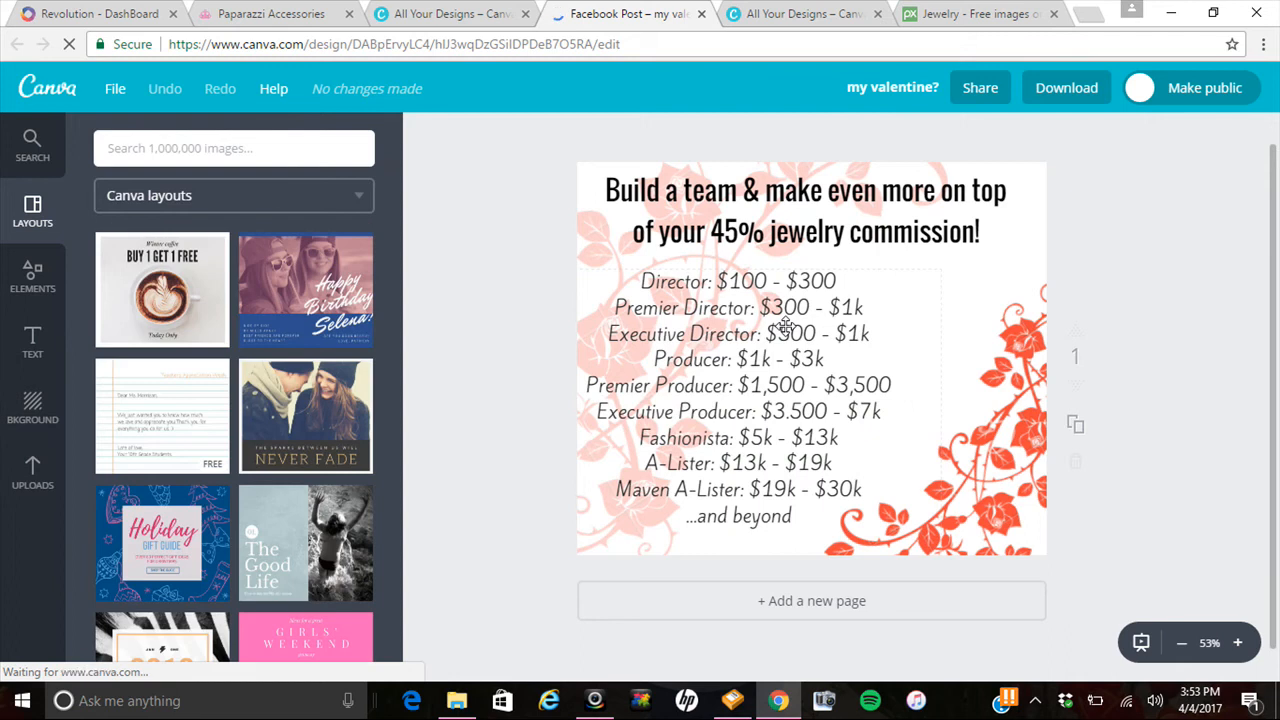
pyautogui.click(829, 383)
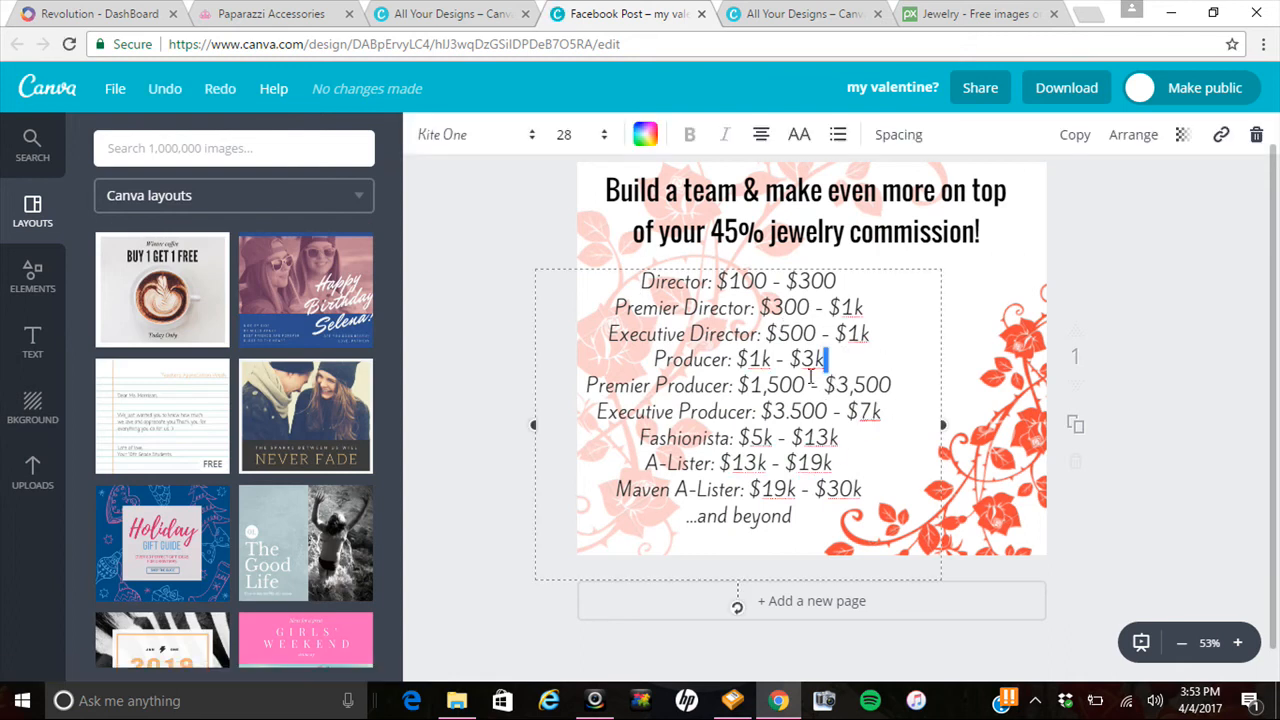
pyautogui.press('Right')
pyautogui.press('Return')
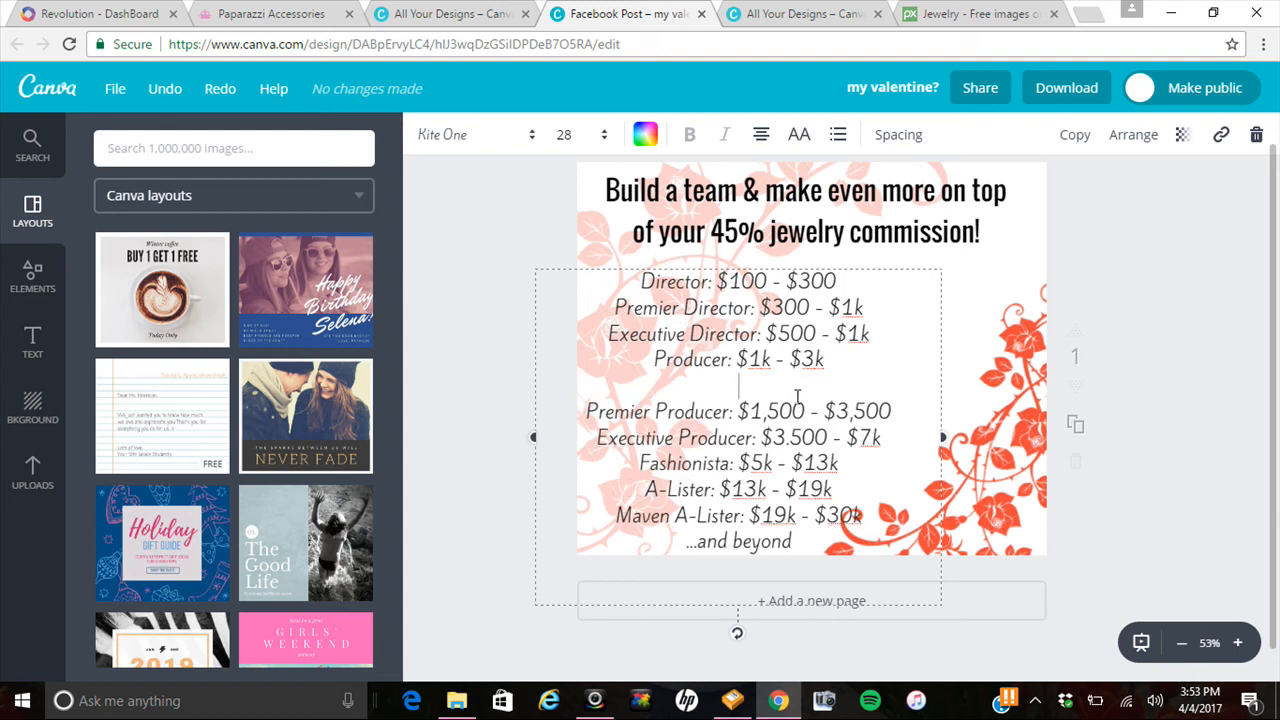
# Move the rank list text up closer to the heading and deselect it.
pyautogui.moveTo(781, 265); pyautogui.dragTo(793, 254)
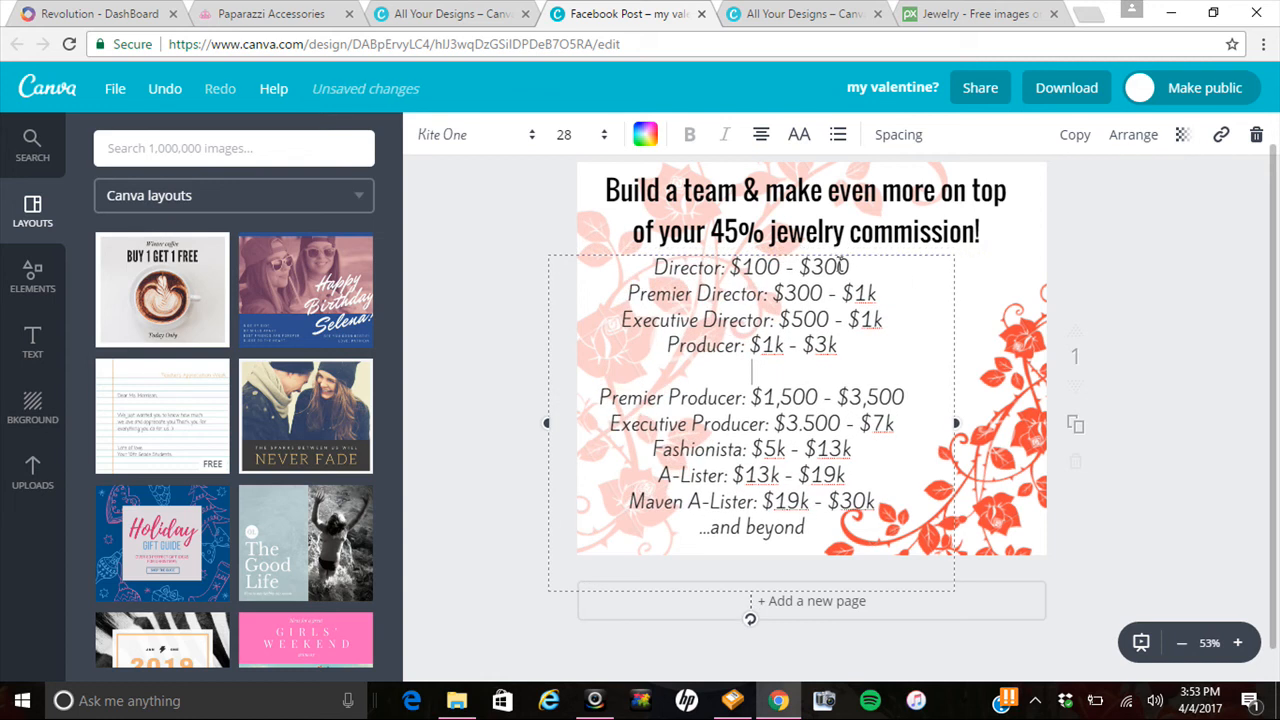
pyautogui.moveTo(849, 250); pyautogui.dragTo(849, 246)
pyautogui.click(914, 271)
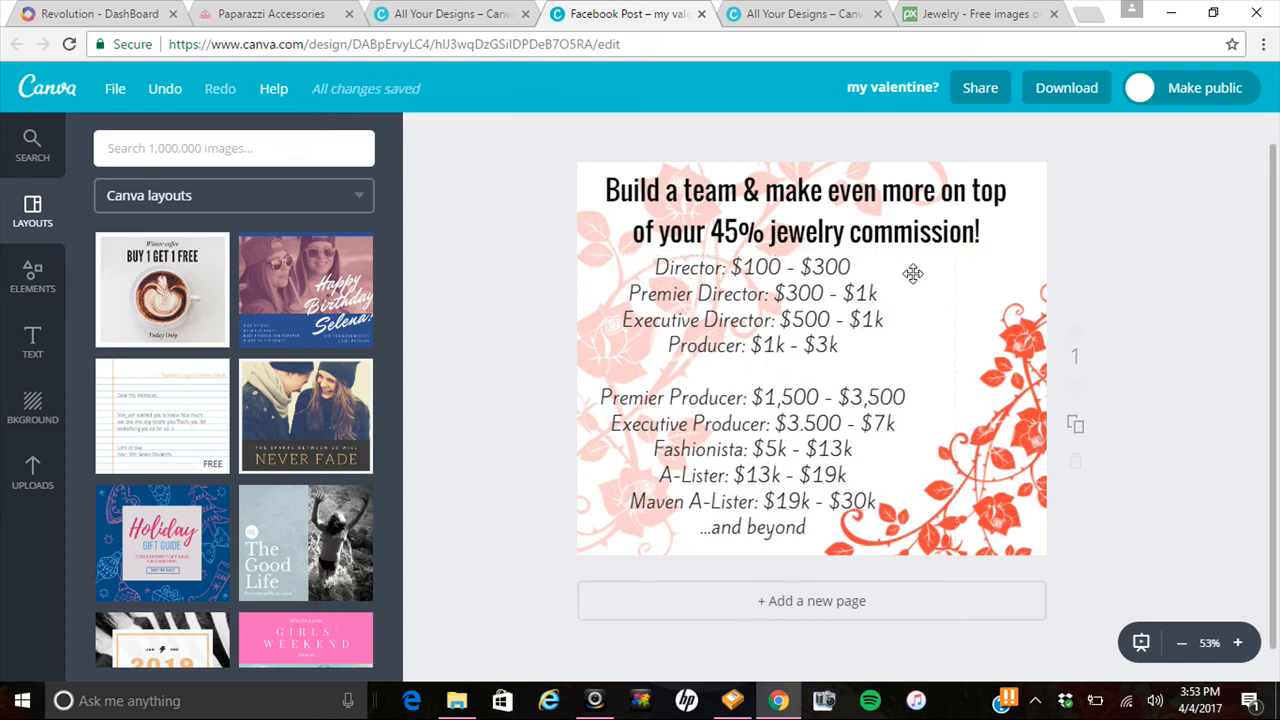
# Remove the blank line above Premier Producer and move the rank list slightly down from the heading.
pyautogui.click(689, 388)
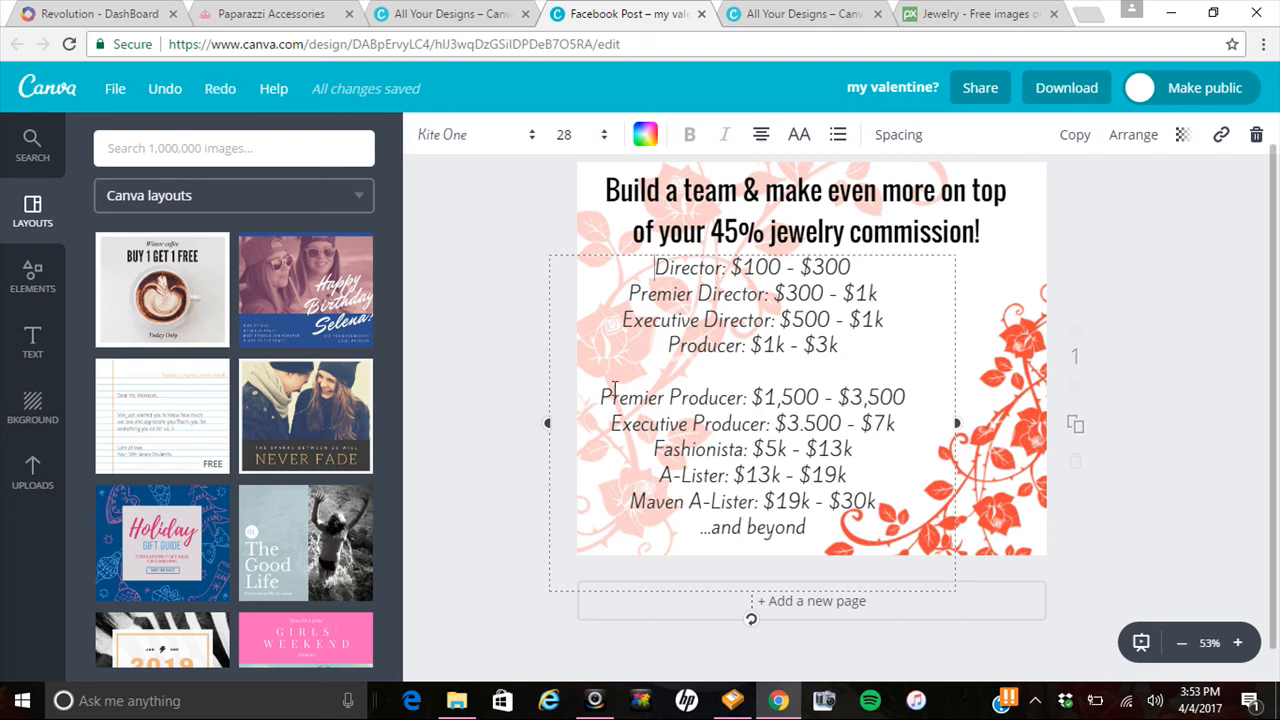
pyautogui.press('BackSpace')
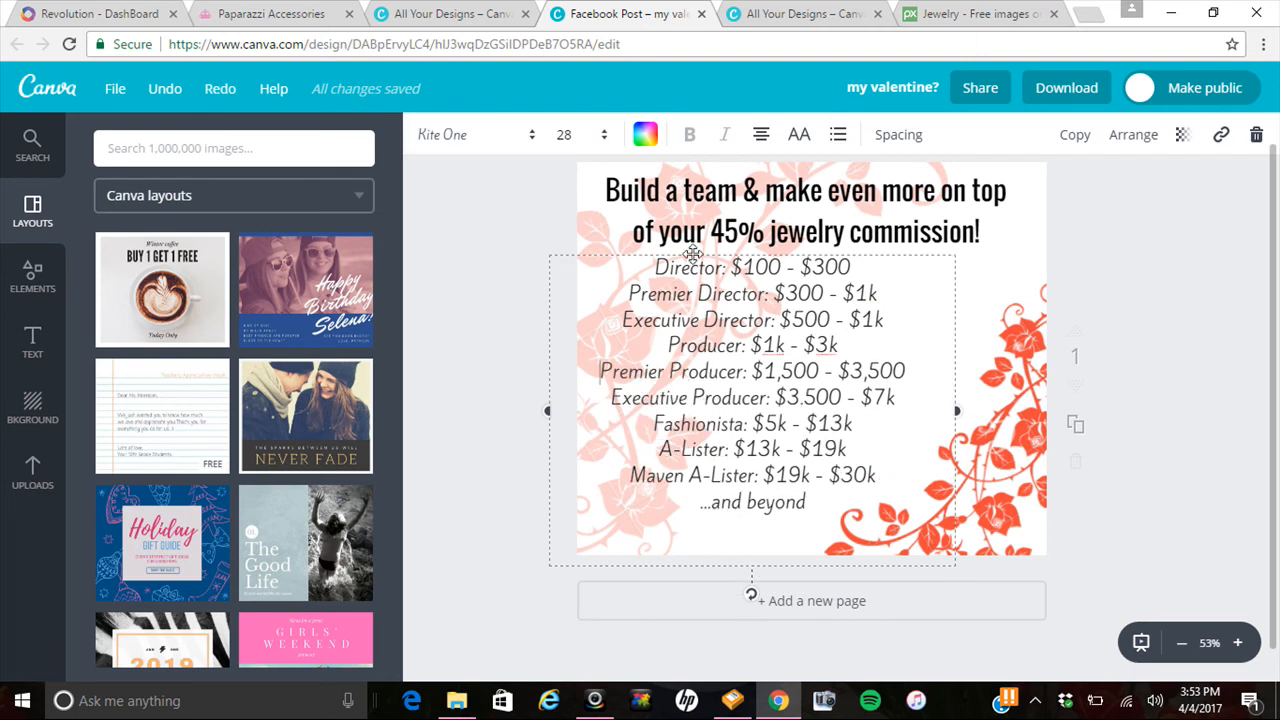
pyautogui.moveTo(694, 258); pyautogui.dragTo(689, 267)
pyautogui.click(1120, 262)
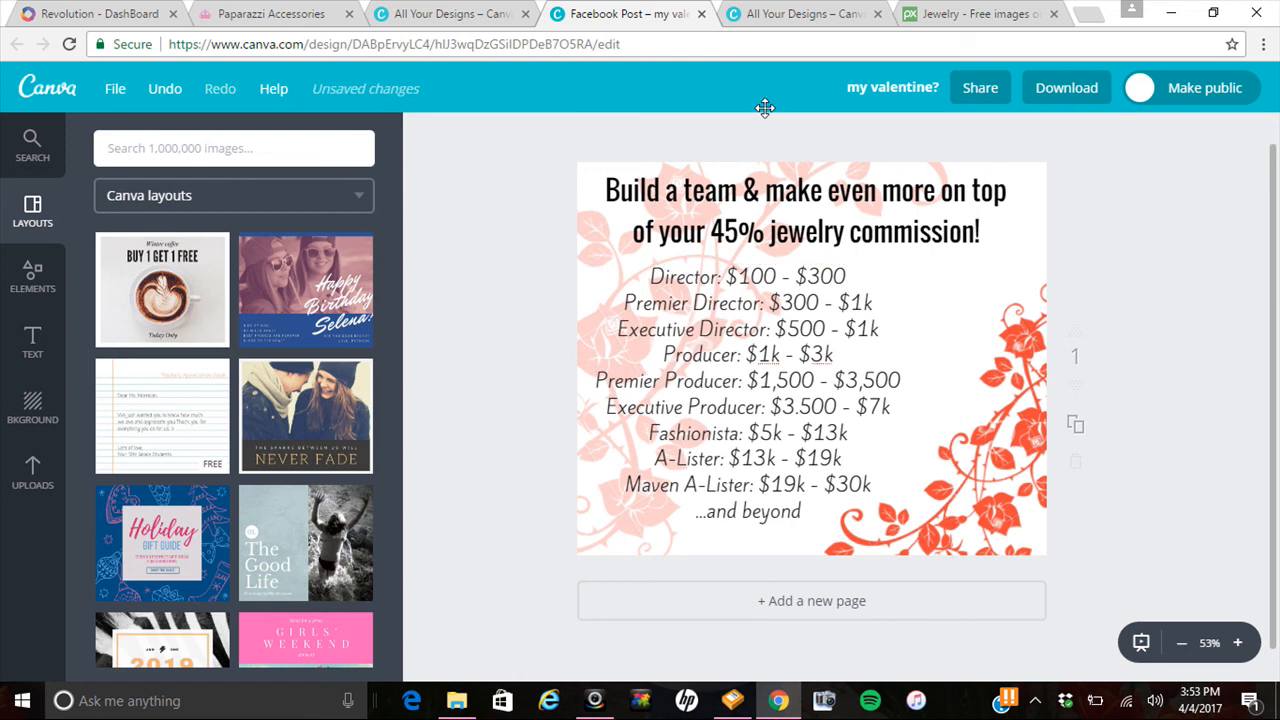
# Create a new Facebook Cover design from the Social Media & Email Headers types on the All Your Designs page.
pyautogui.click(461, 24)
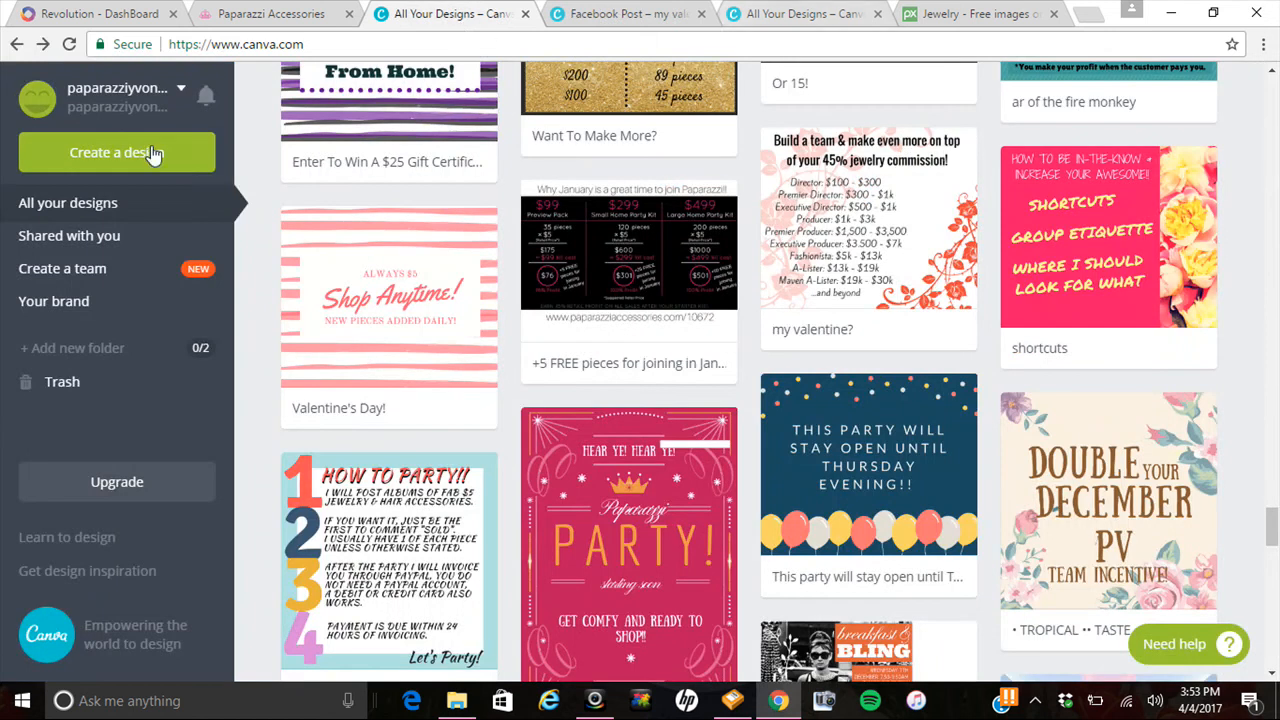
pyautogui.click(116, 156)
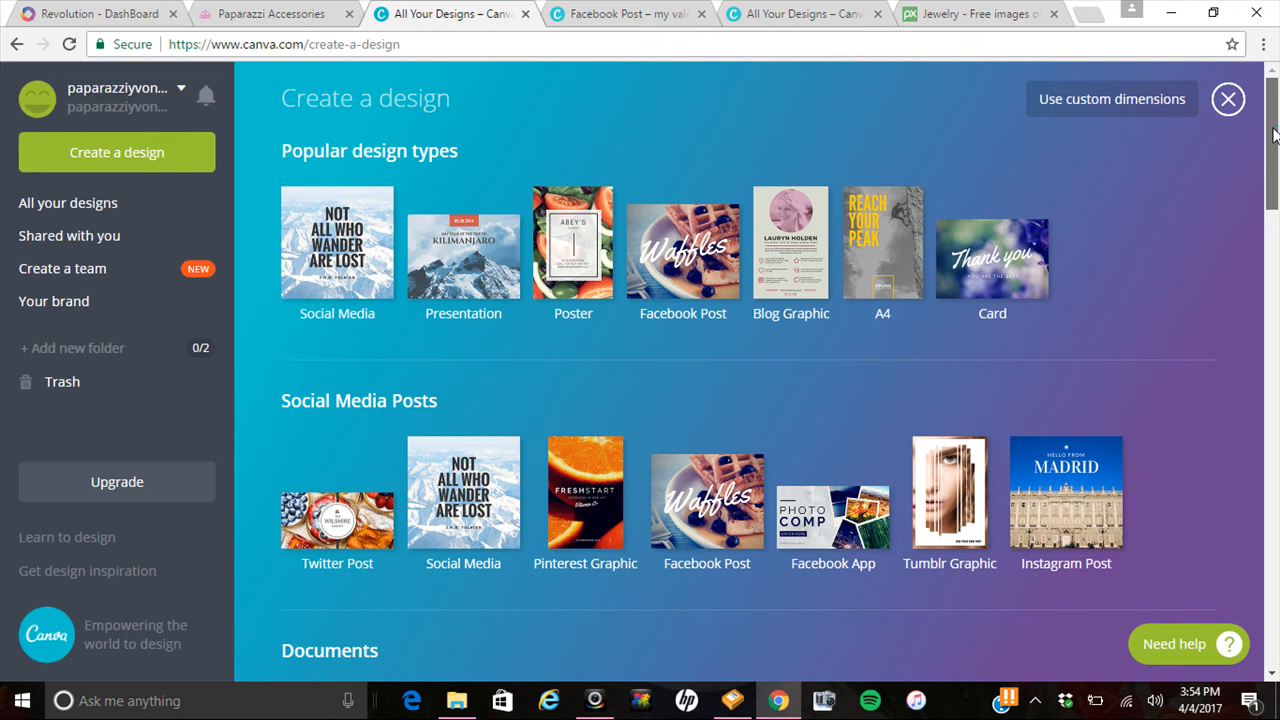
pyautogui.moveTo(1274, 135); pyautogui.dragTo(1260, 483)
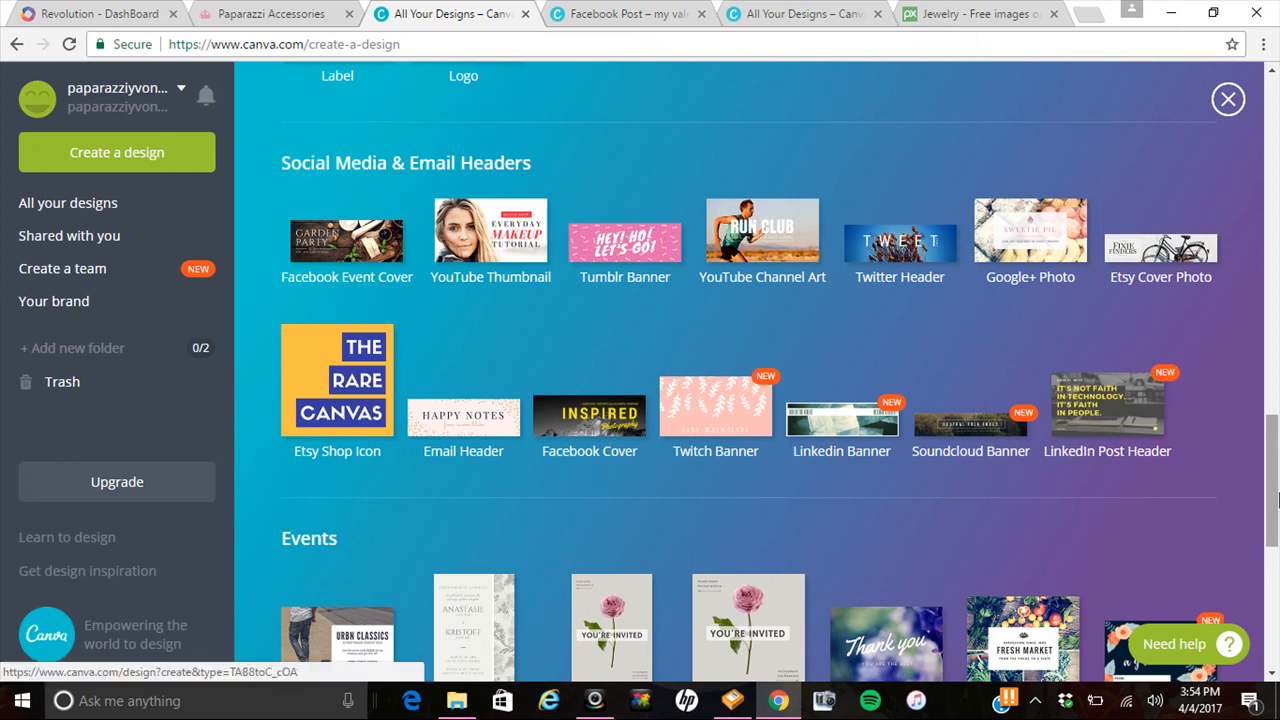
pyautogui.moveTo(1274, 485); pyautogui.dragTo(1274, 532)
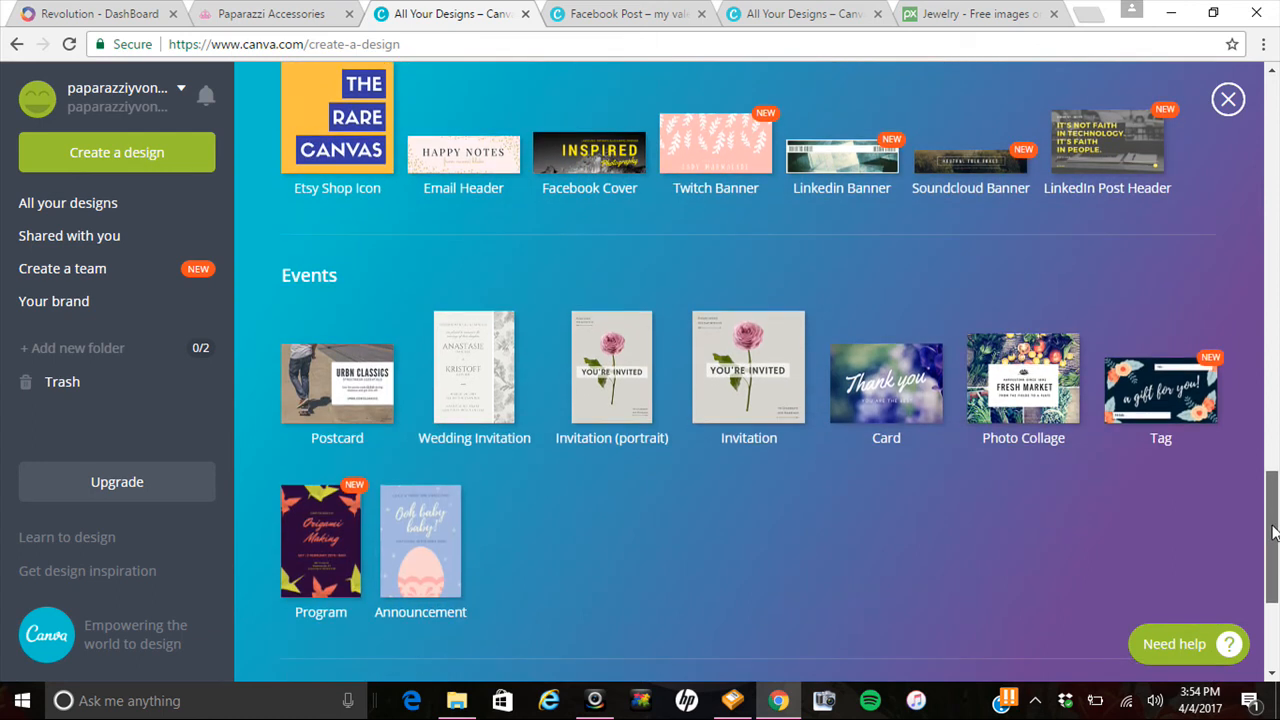
pyautogui.moveTo(1274, 532); pyautogui.dragTo(1274, 559)
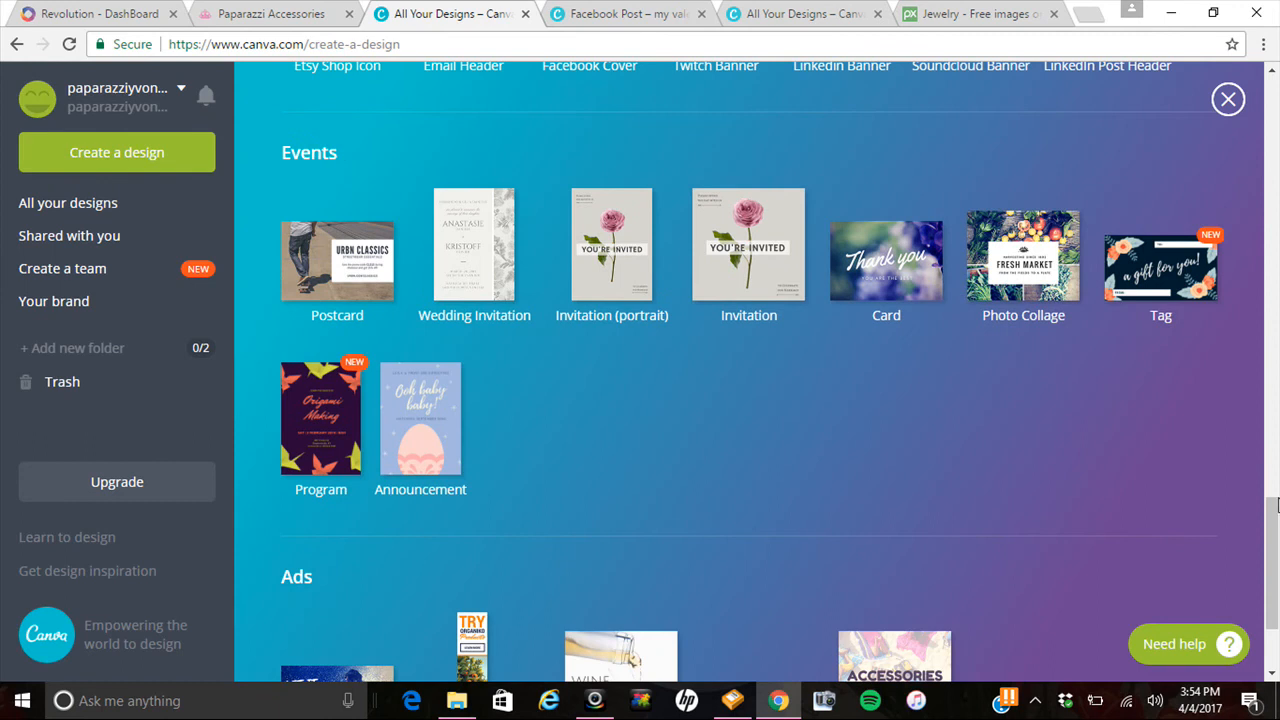
pyautogui.moveTo(1274, 560); pyautogui.dragTo(1274, 584)
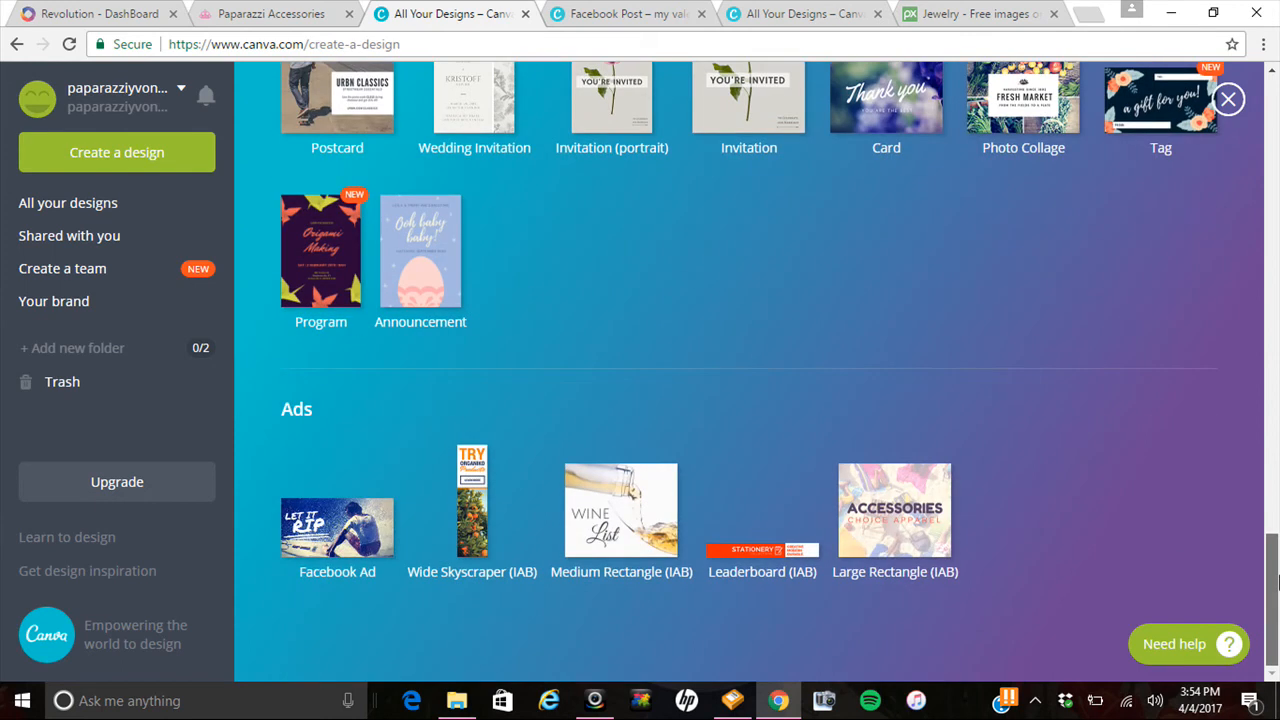
pyautogui.scroll(5, 570, 460)
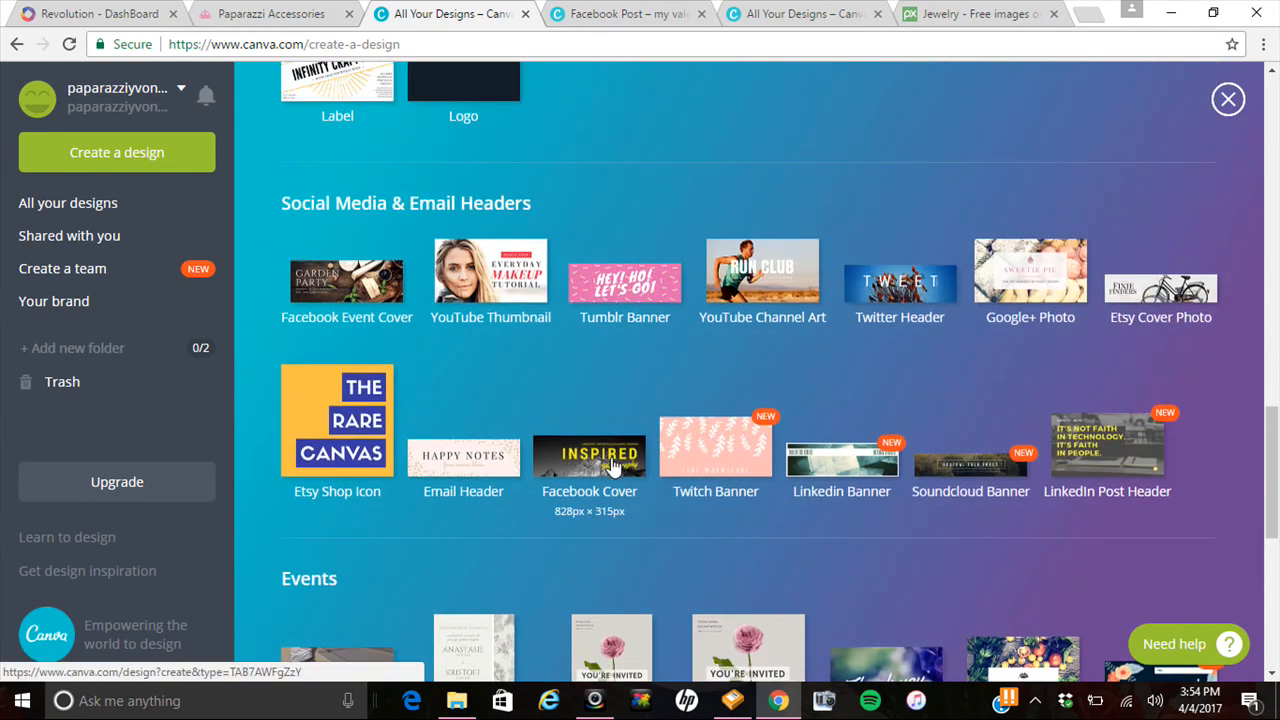
pyautogui.click(613, 466)
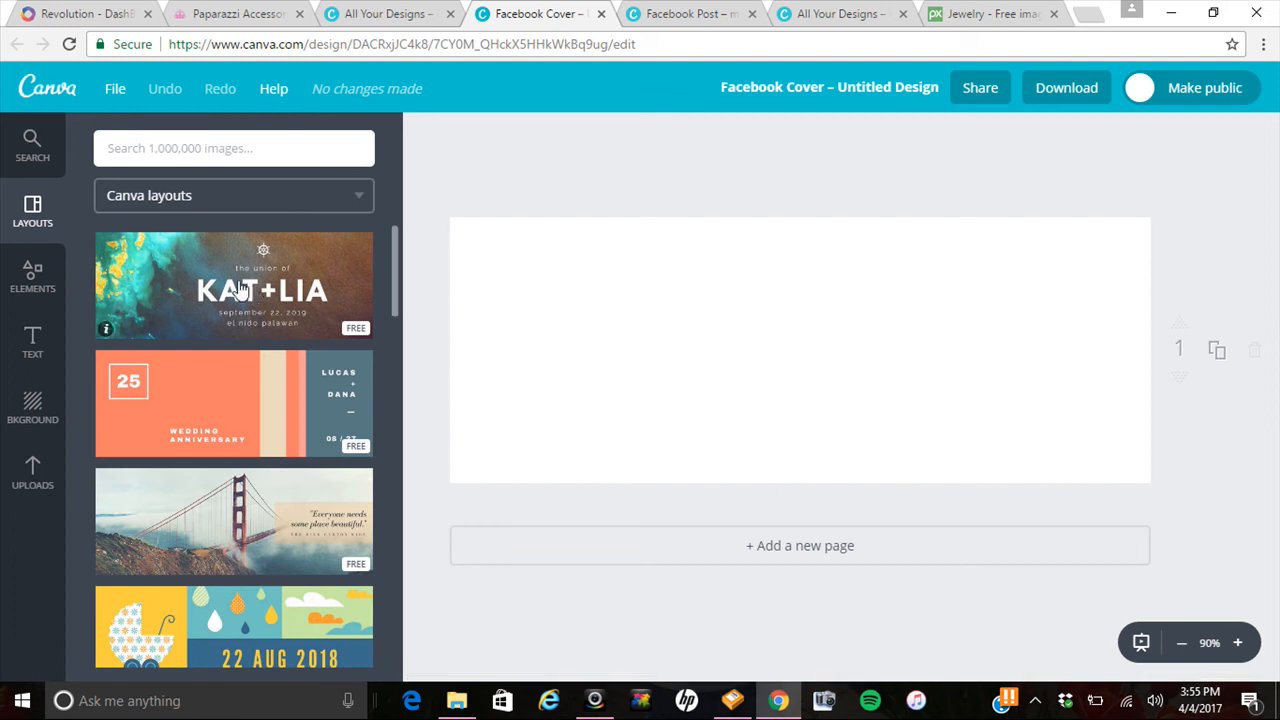
# Browse the Canva layouts and apply the "Designed with Love" layout to the blank cover.
pyautogui.click(366, 200)
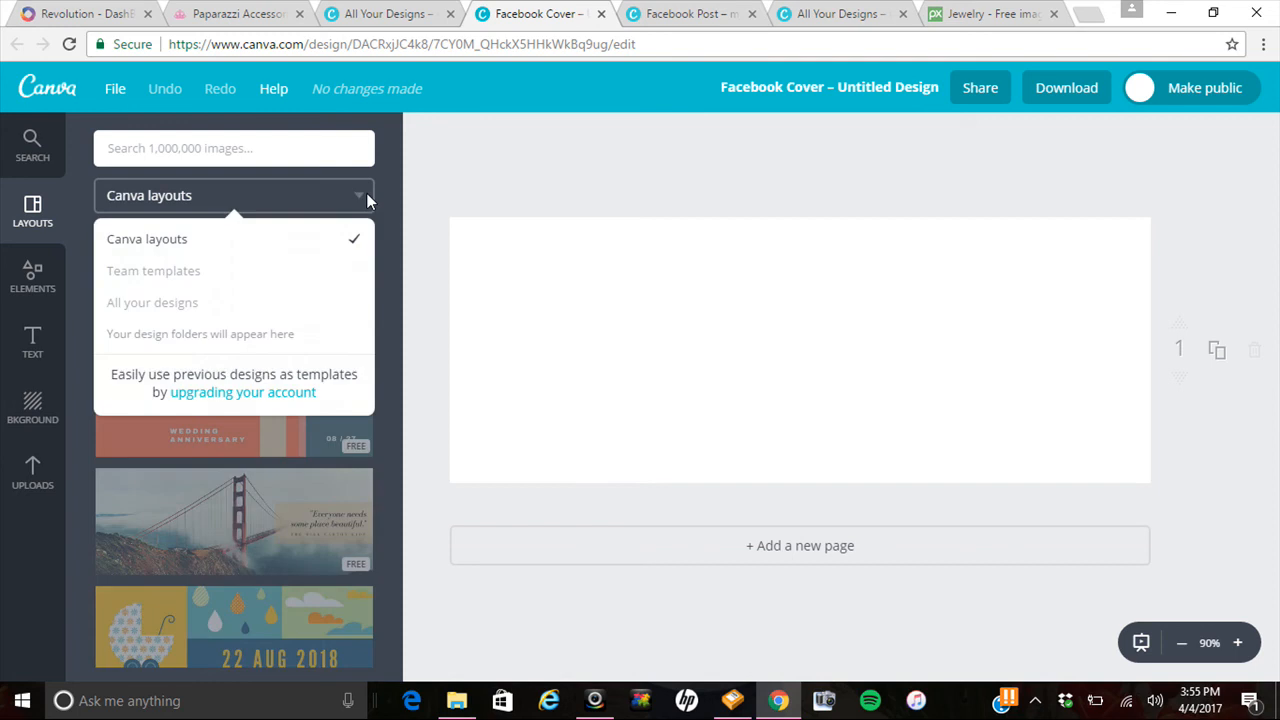
pyautogui.click(385, 177)
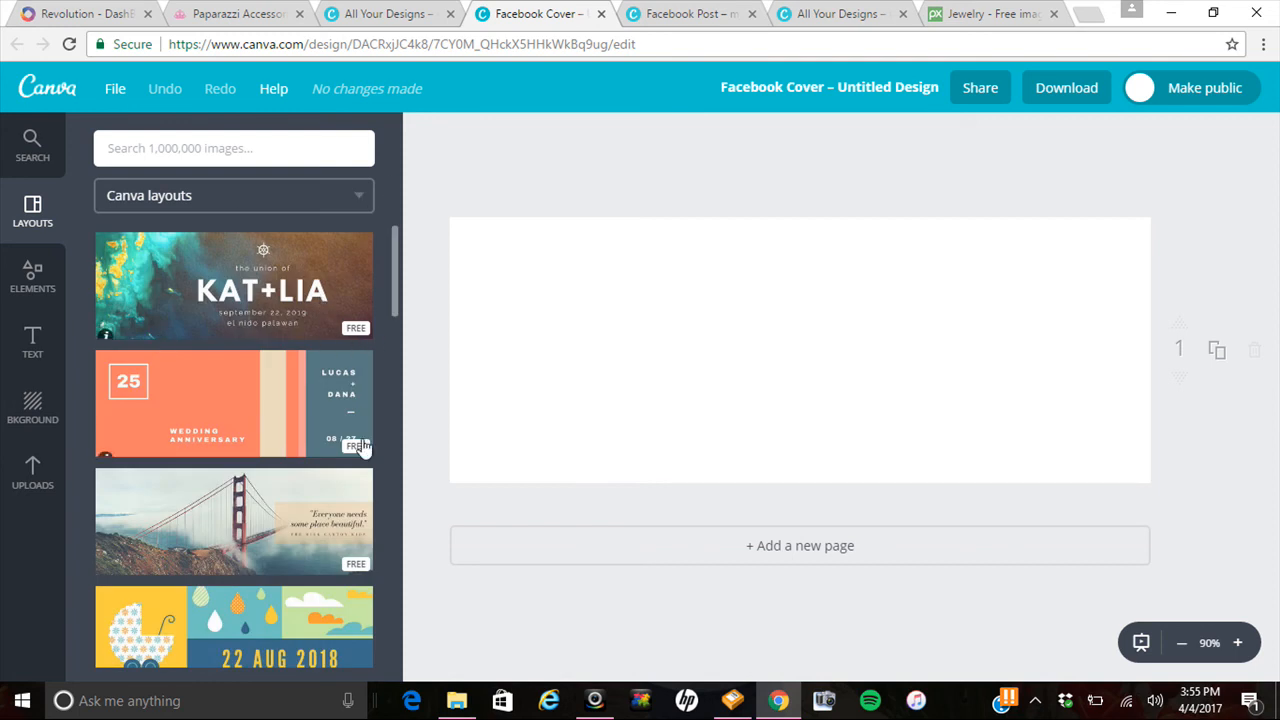
pyautogui.moveTo(397, 243); pyautogui.dragTo(409, 510)
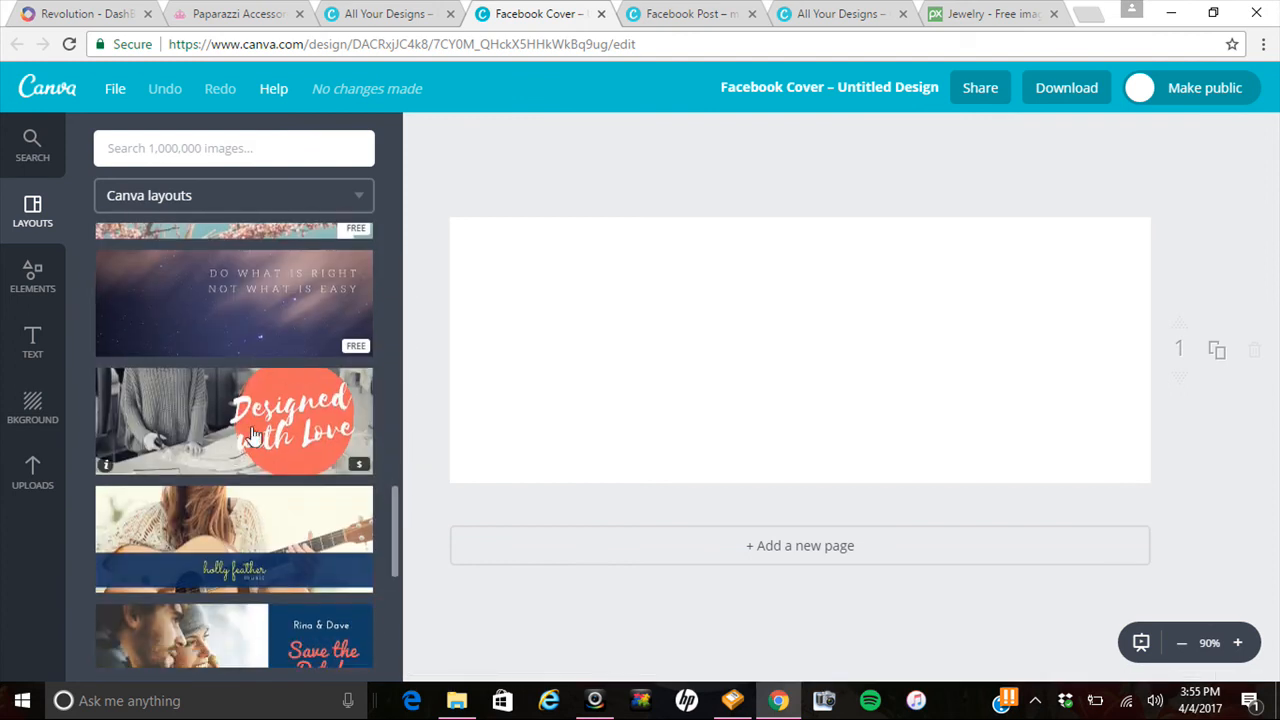
pyautogui.scroll(-4, 245, 436)
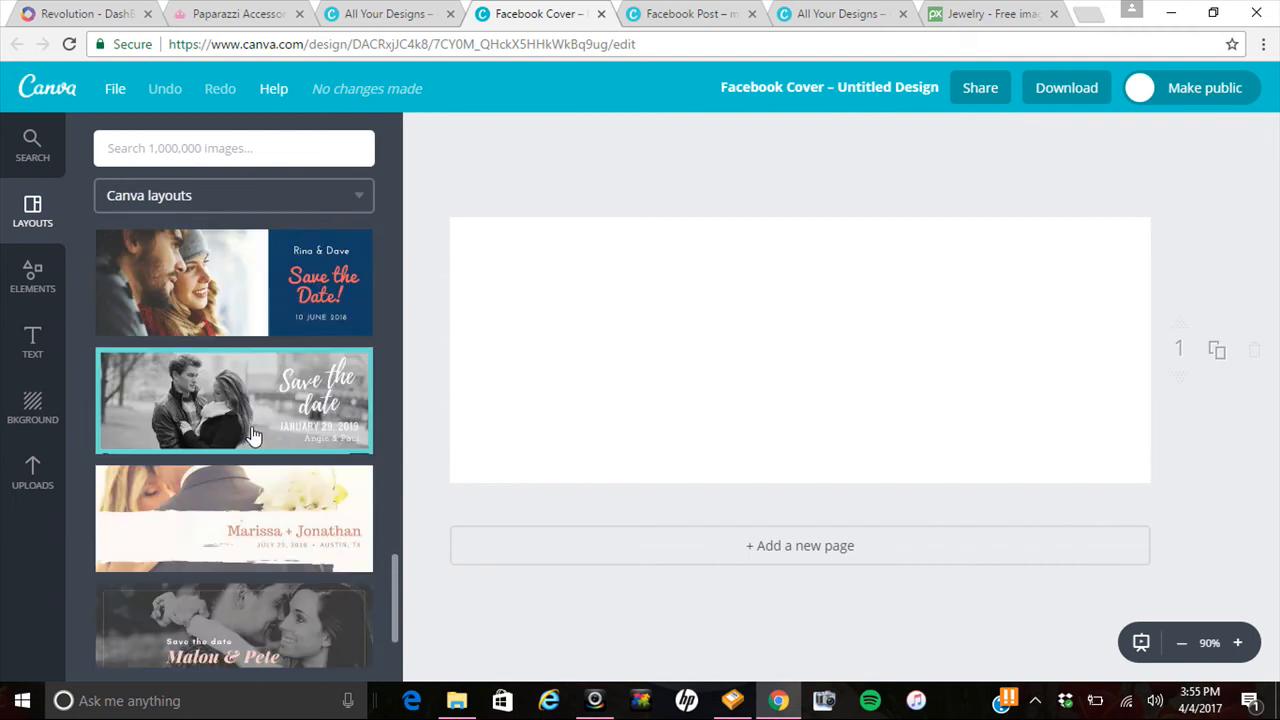
pyautogui.scroll(2, 252, 436)
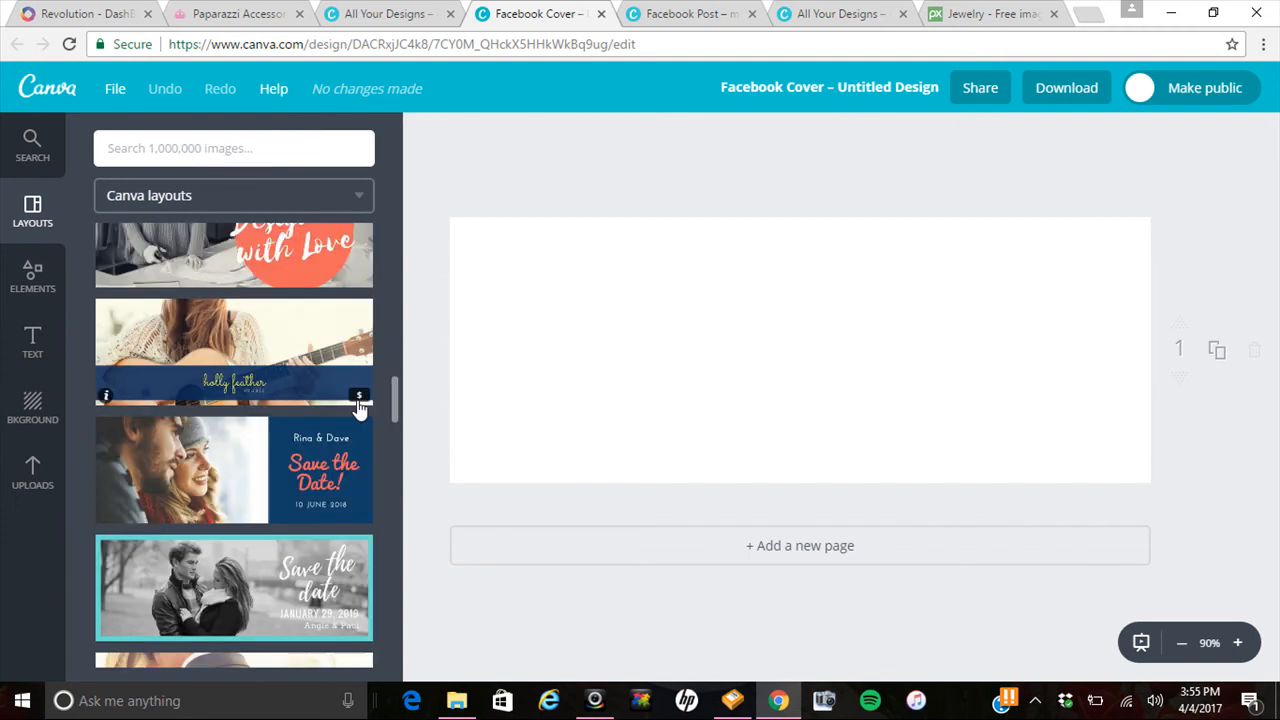
pyautogui.click(325, 275)
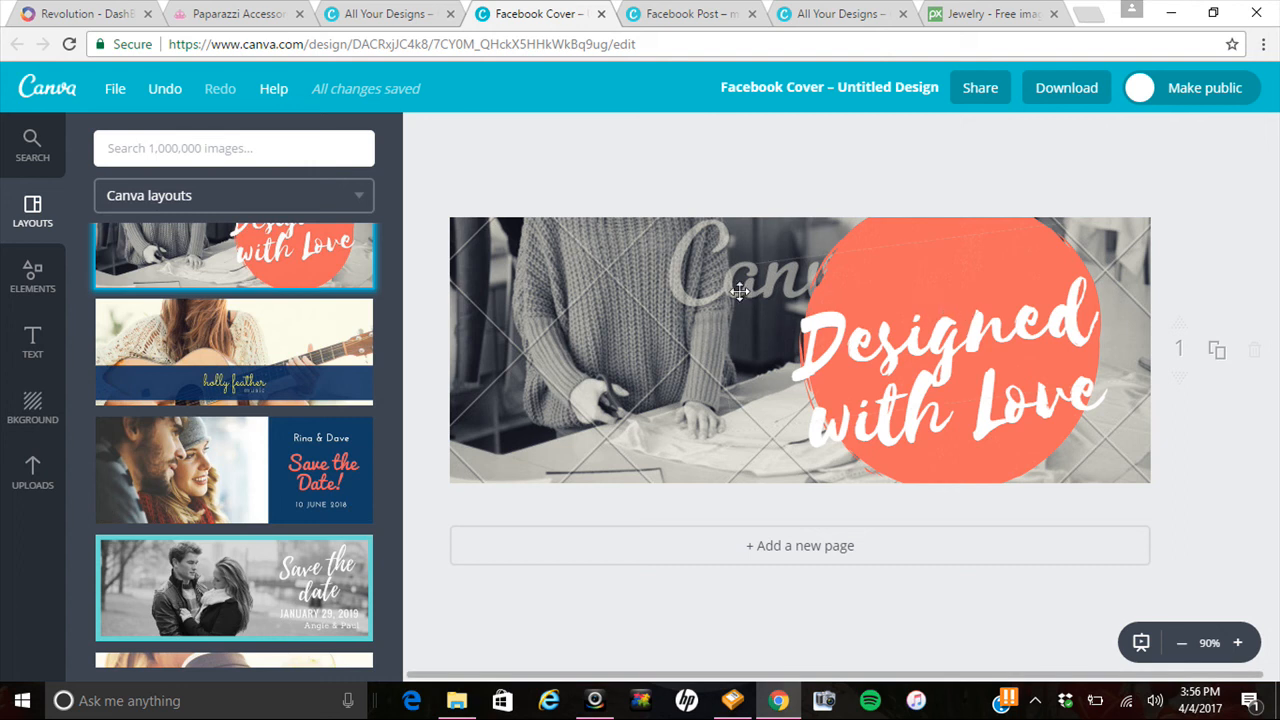
# Remove the watermarked background photo from the "Designed with Love" cover, leaving its image frame in place.
pyautogui.click(611, 293)
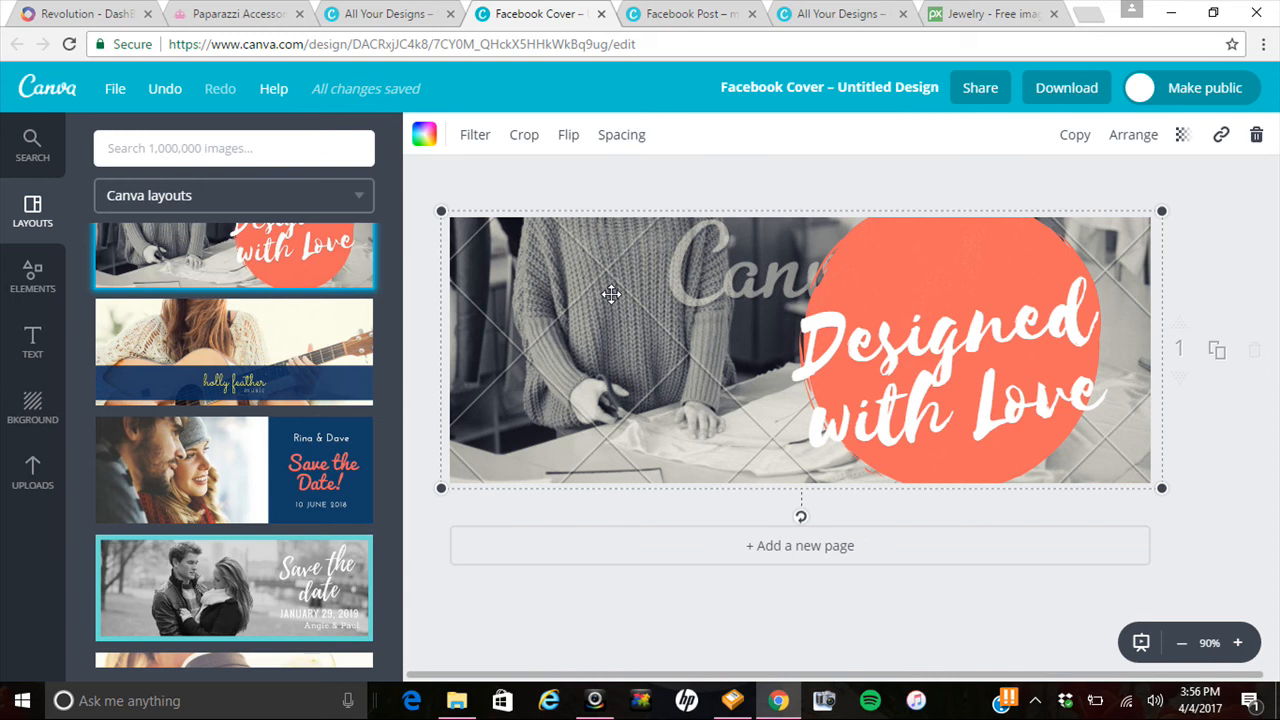
pyautogui.hotkey('ctrl', 'z')
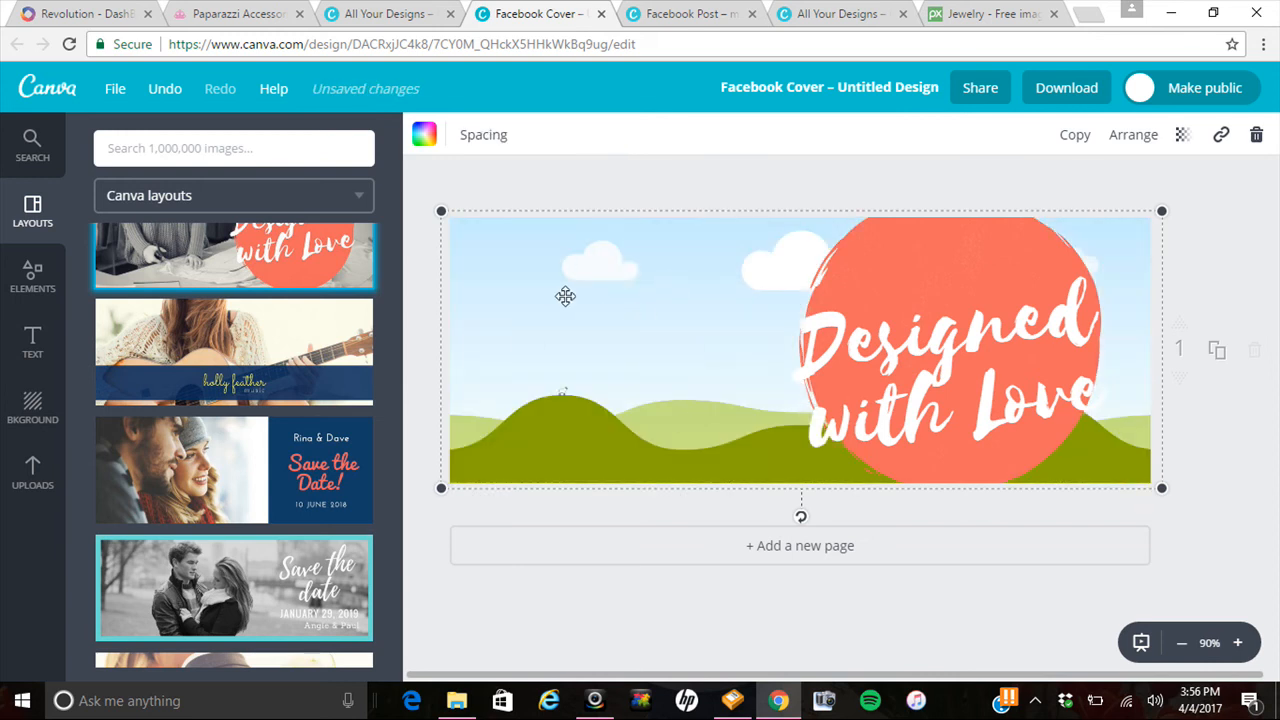
pyautogui.scroll(1, 251, 306)
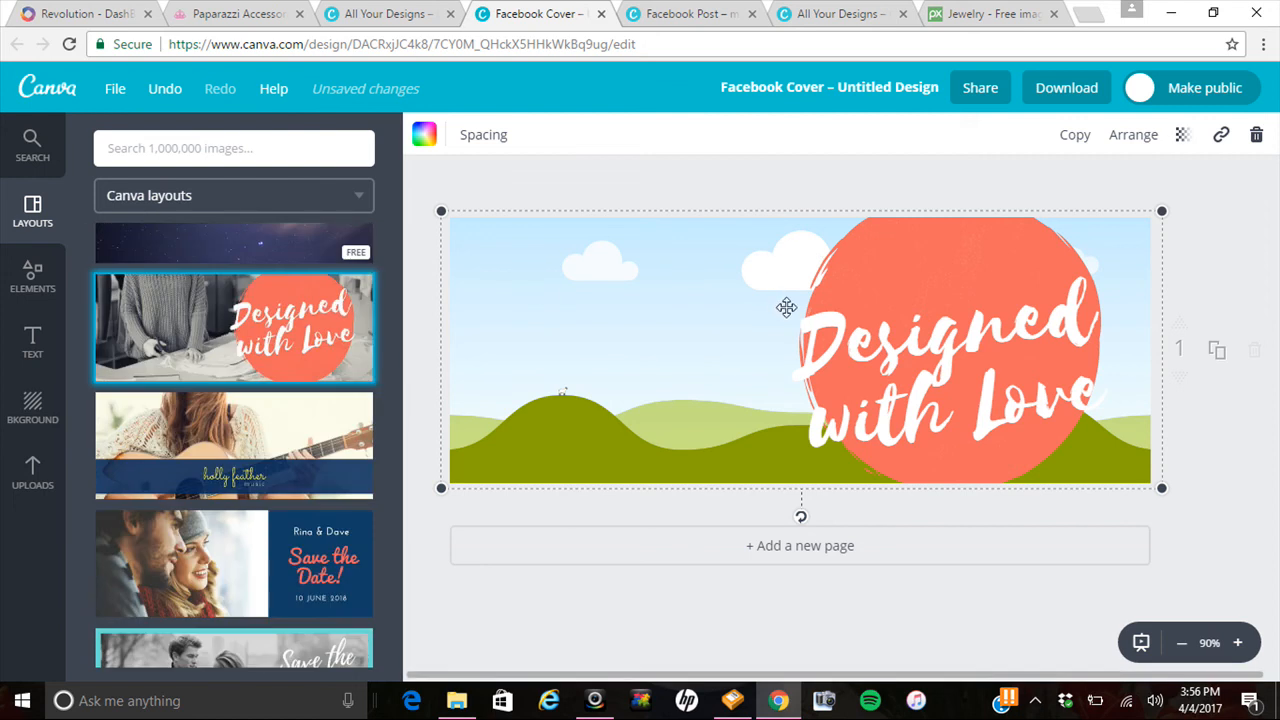
# Switch to Pixabay and open the silver coin necklace photo from the jewelry search results.
pyautogui.click(995, 14)
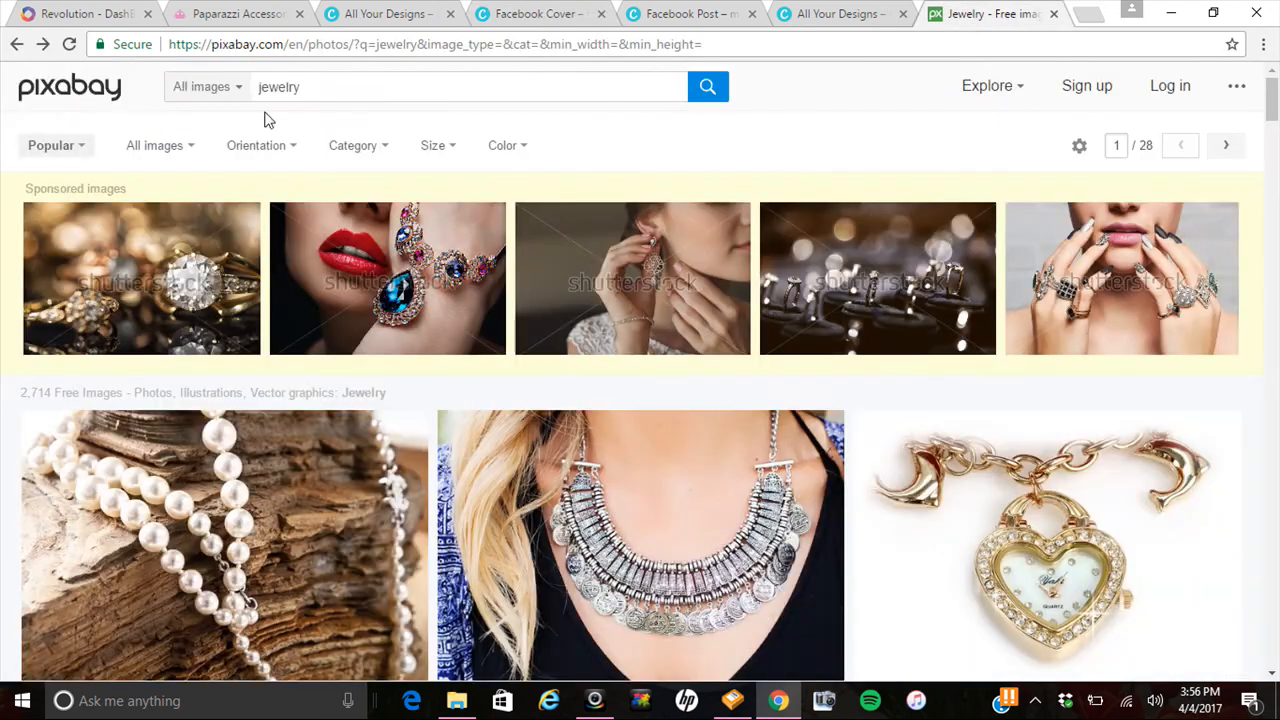
pyautogui.moveTo(205, 47); pyautogui.dragTo(284, 44)
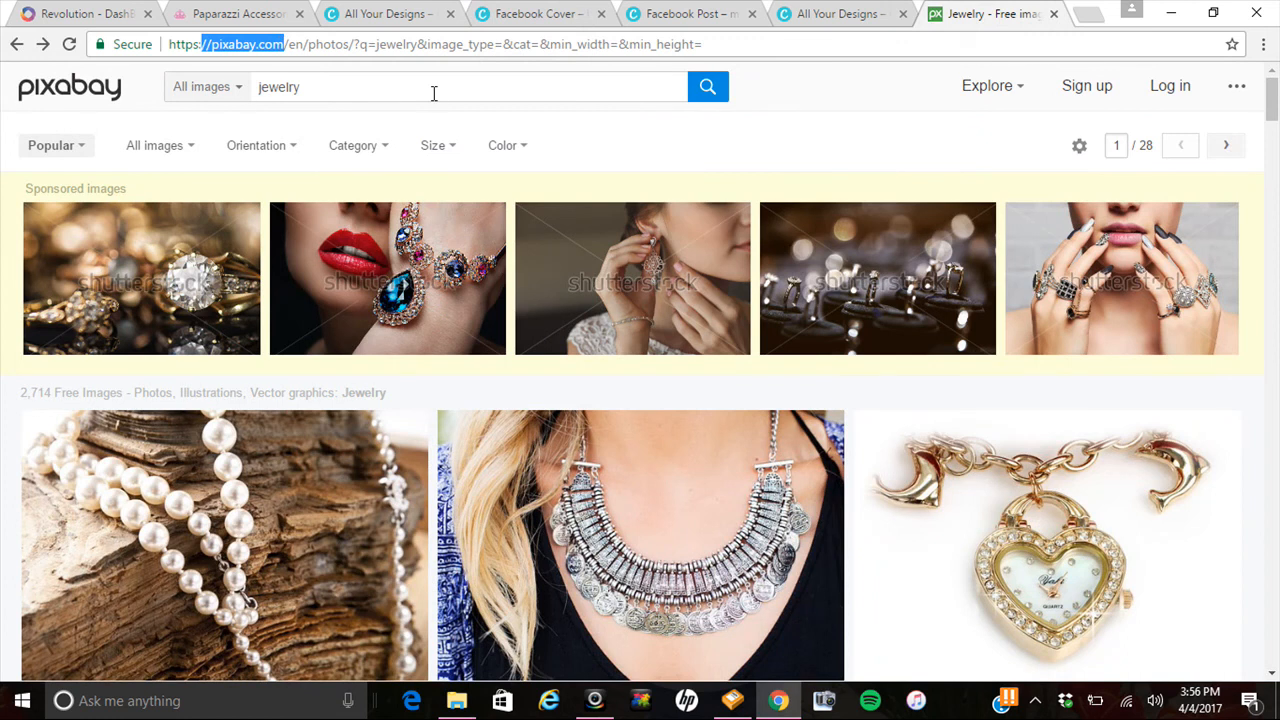
pyautogui.click(335, 87)
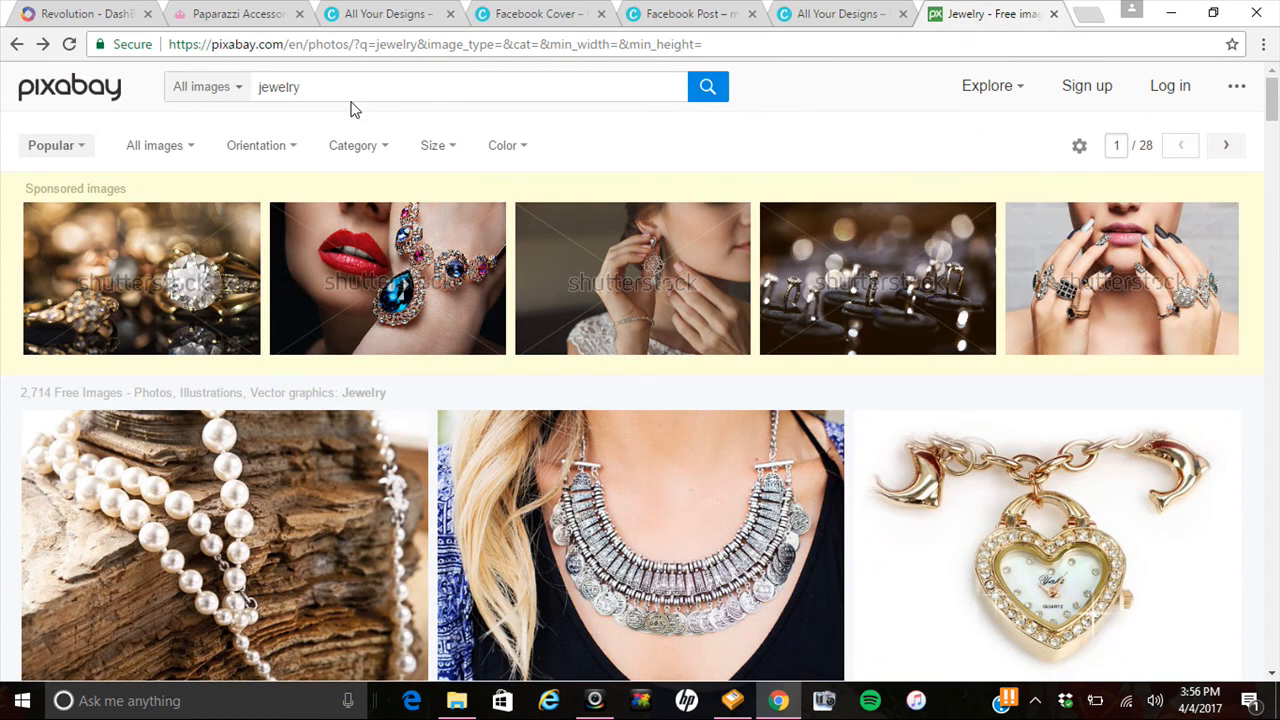
pyautogui.scroll(-1, 662, 540)
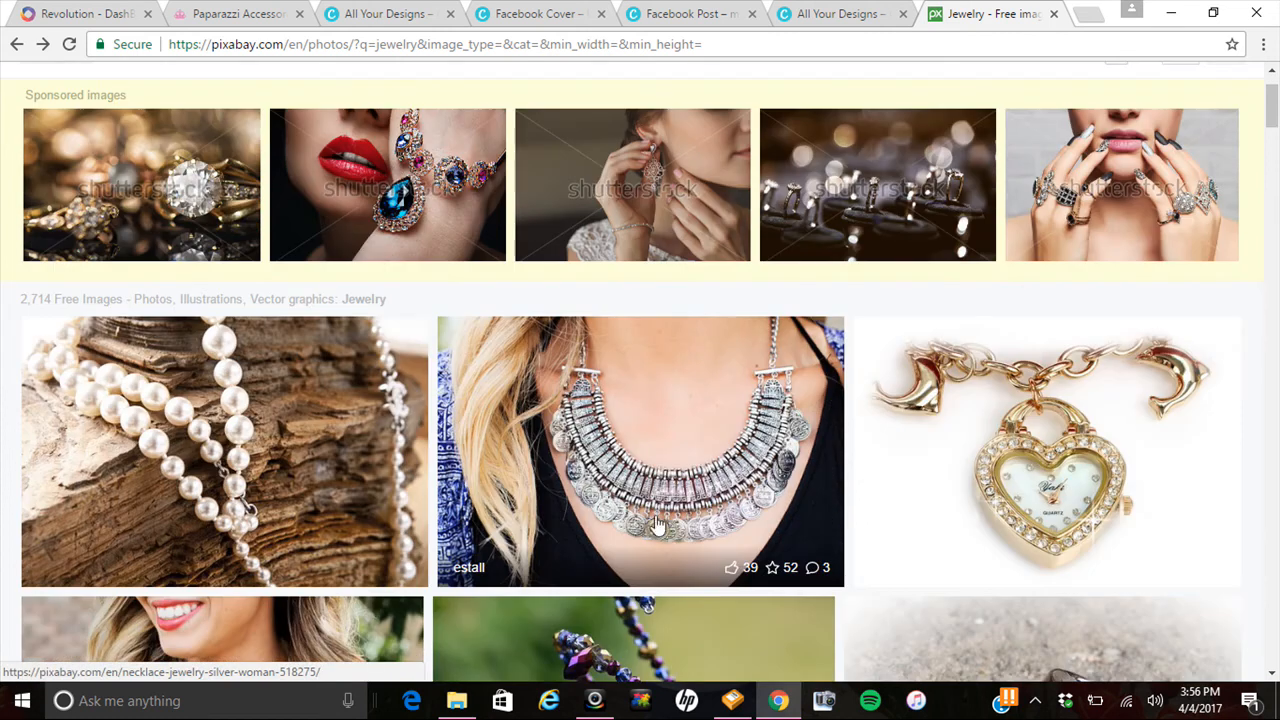
pyautogui.click(668, 488)
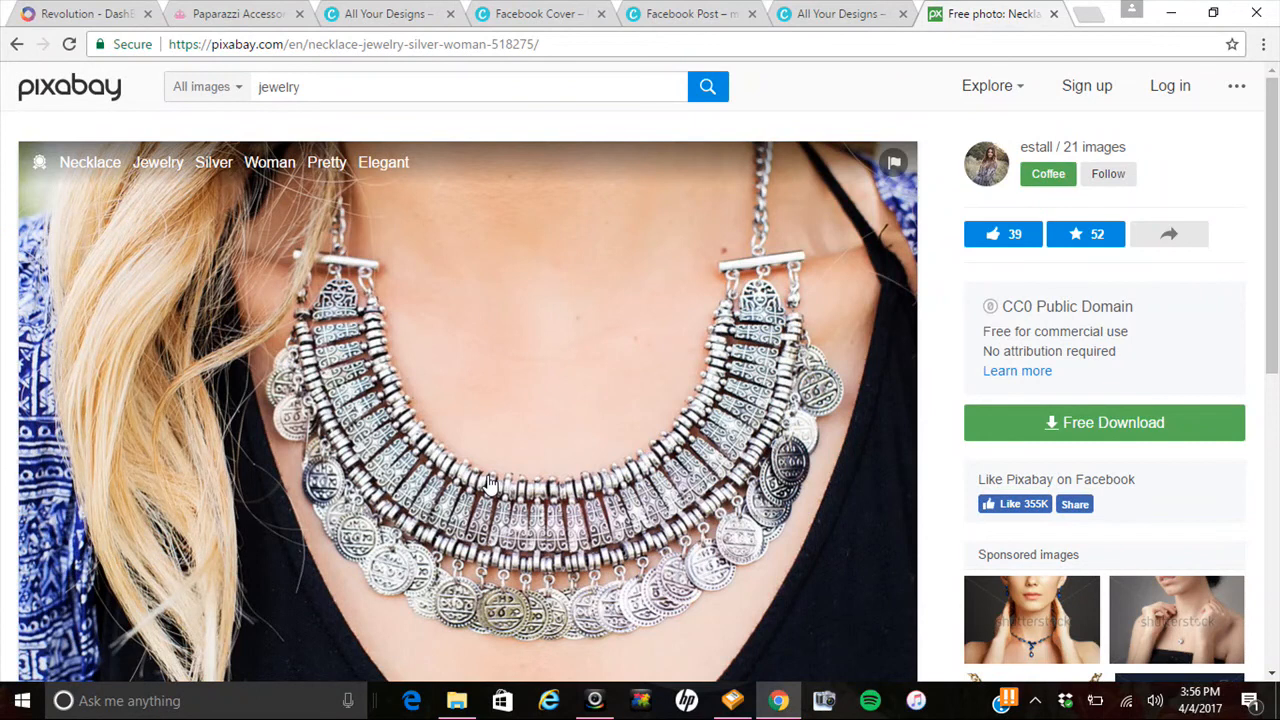
# Save the necklace photo to the Desktop as necklace-518275_960_720.jpg.
pyautogui.rightClick(573, 452)
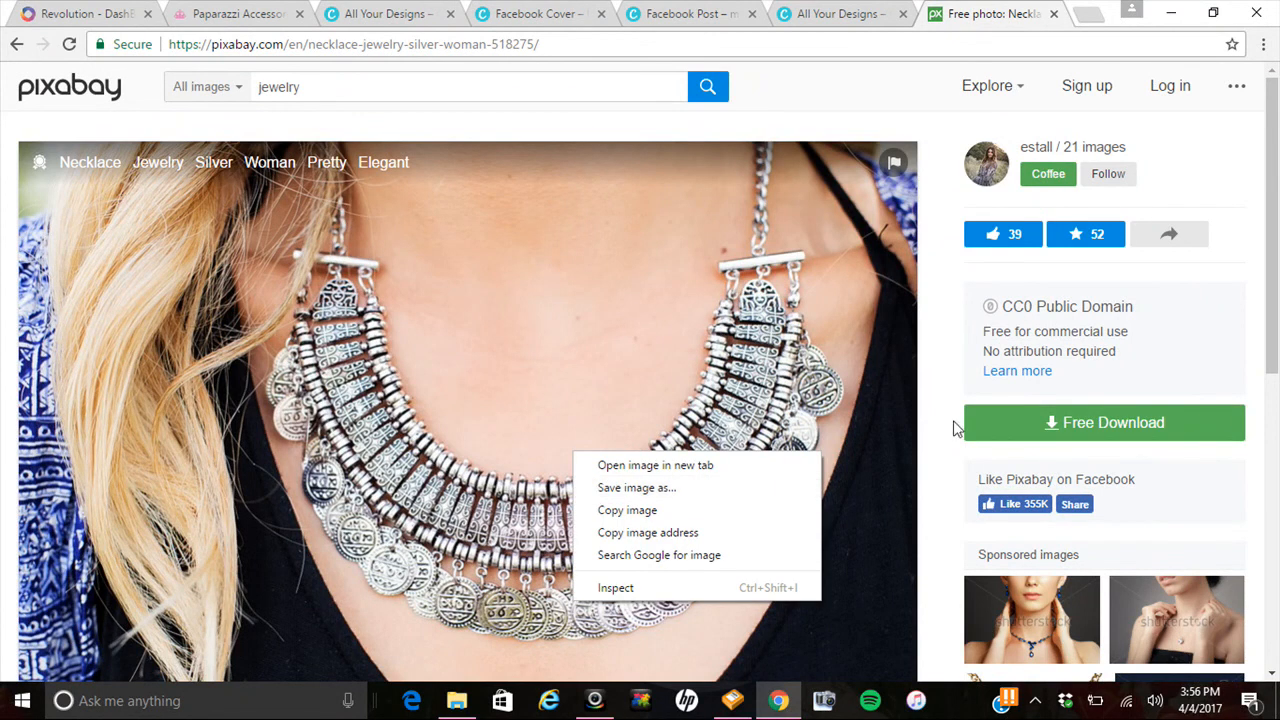
pyautogui.click(628, 490)
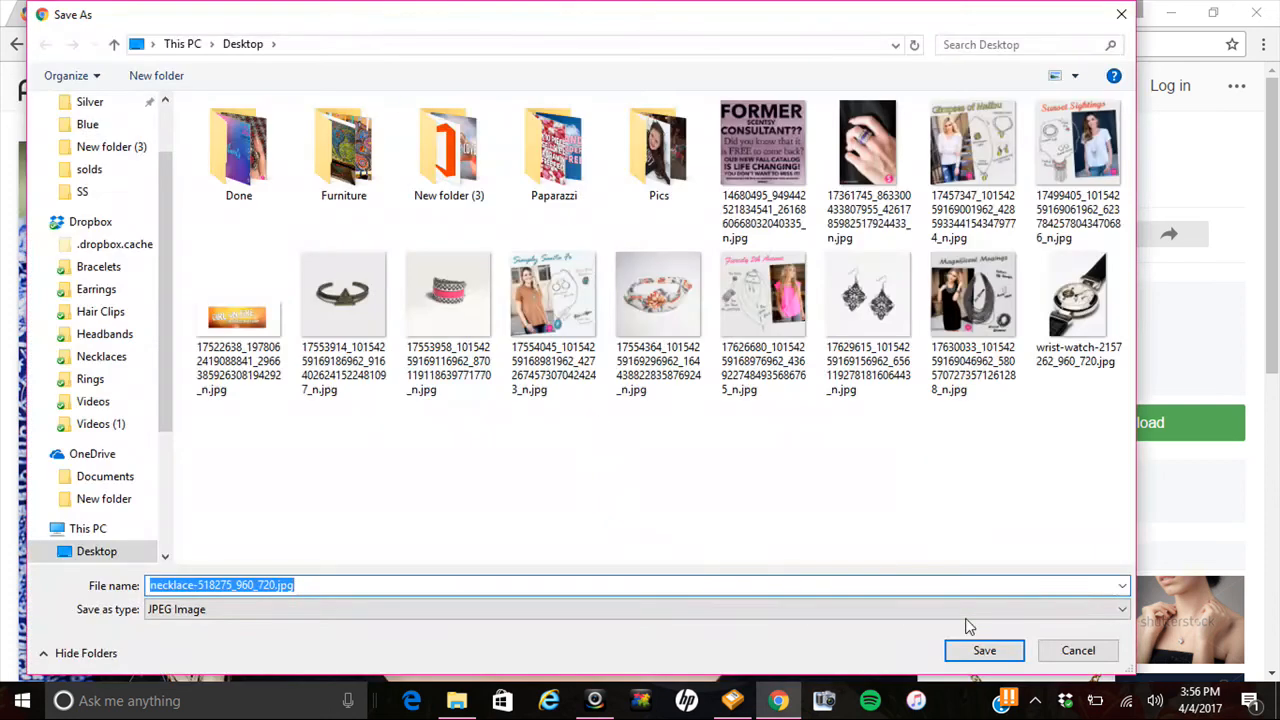
pyautogui.click(985, 651)
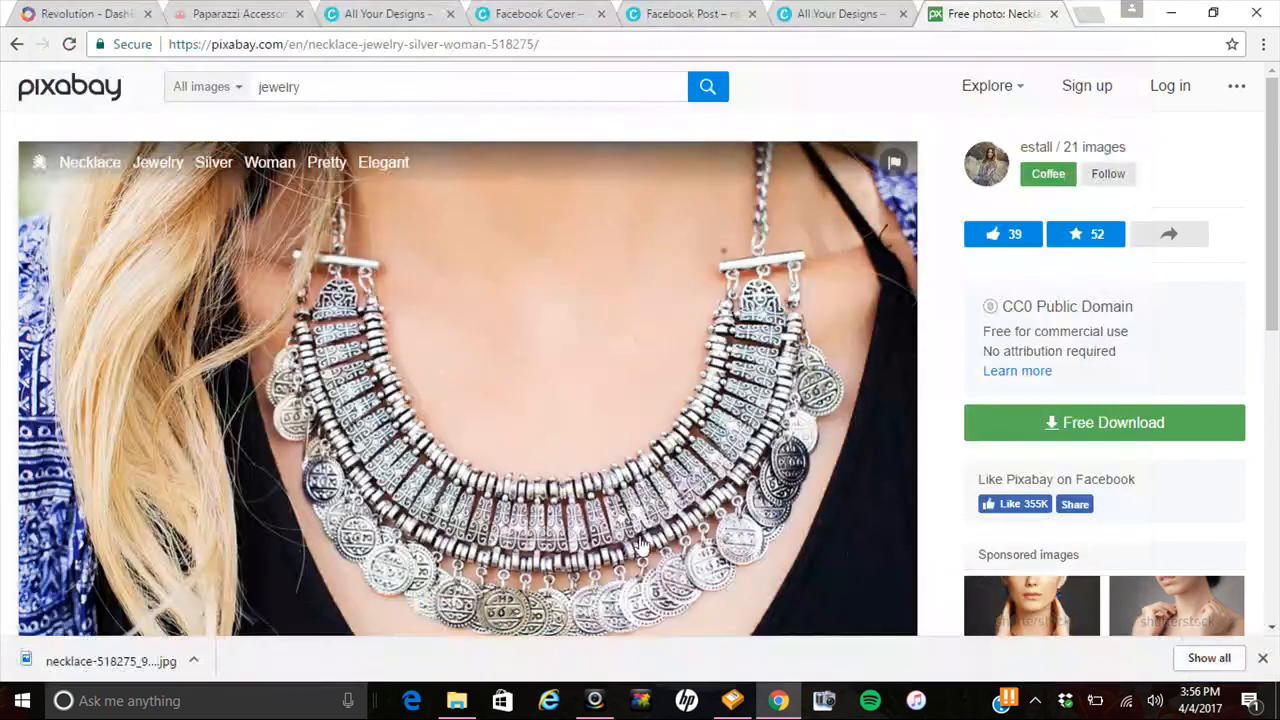
# Switch back to the Canva Facebook Cover design and show the uploaded images.
pyautogui.click(815, 8)
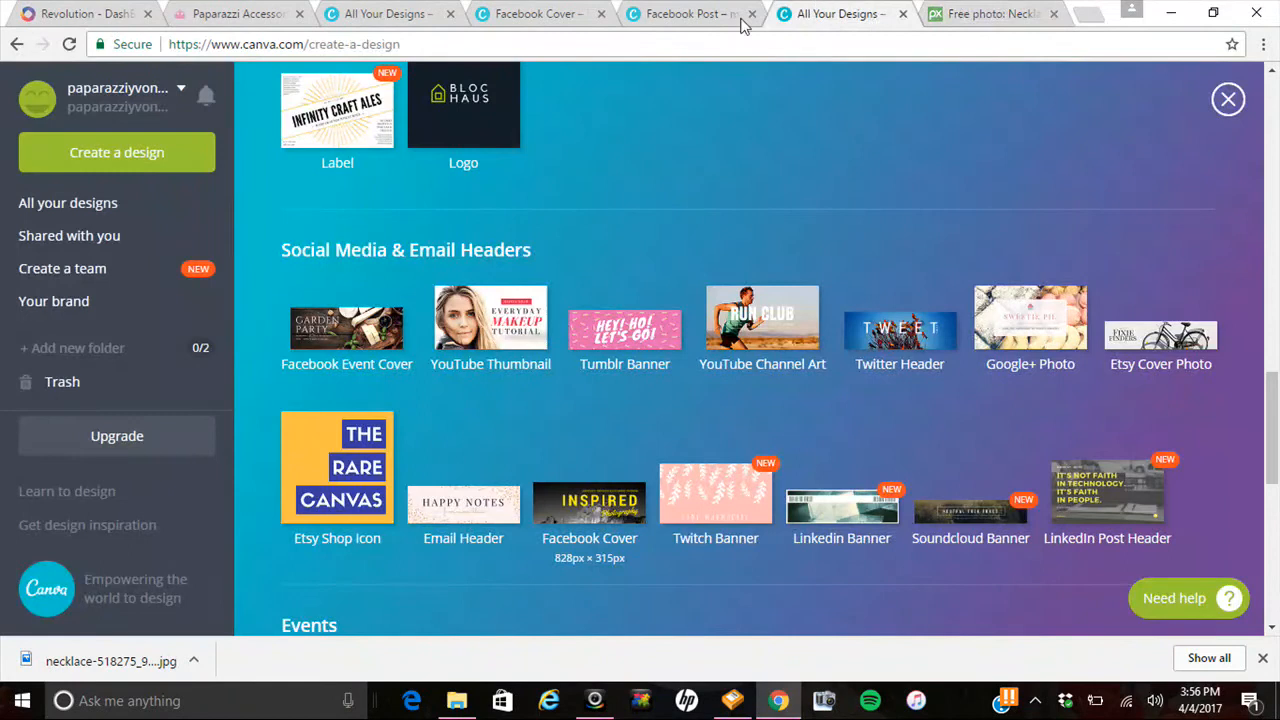
pyautogui.click(690, 14)
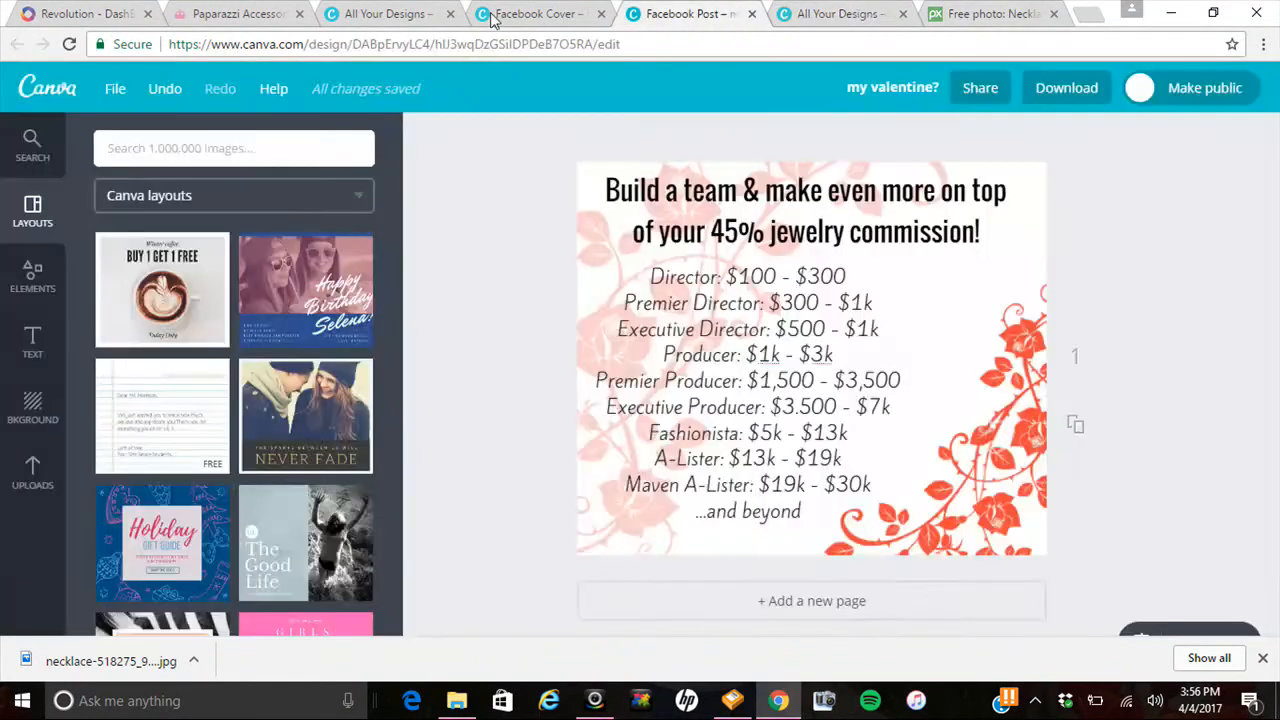
pyautogui.click(540, 14)
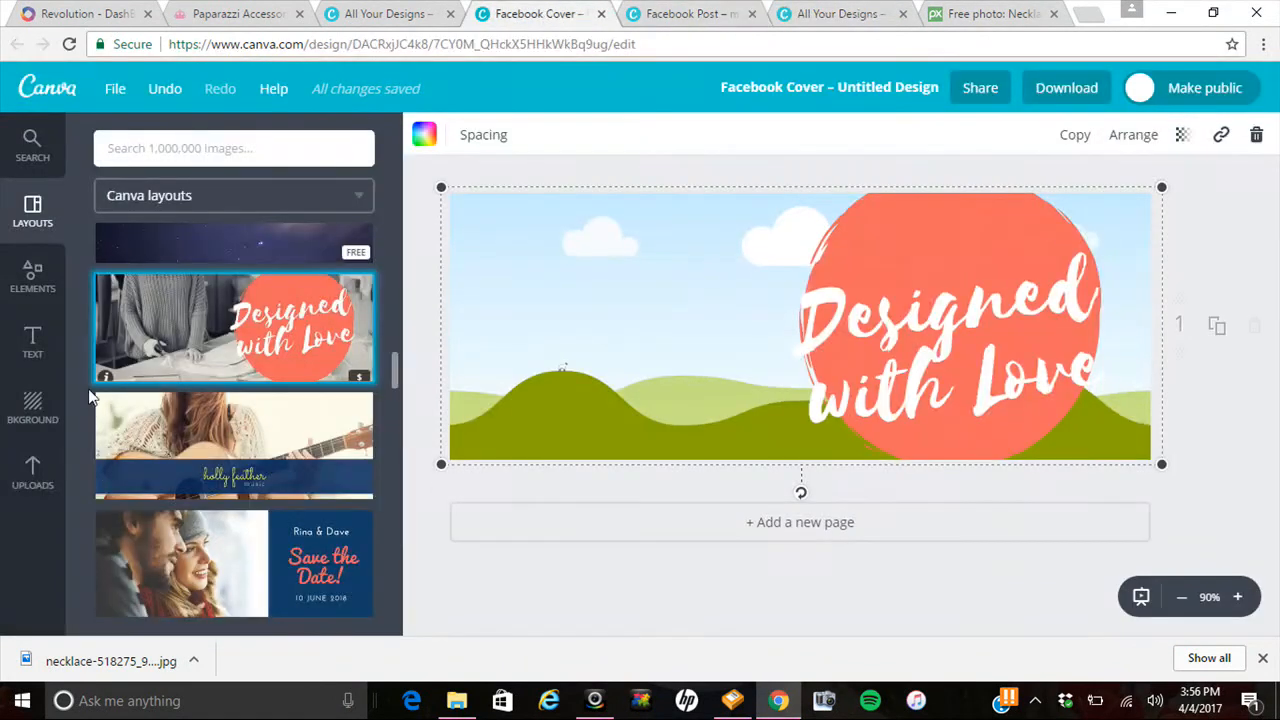
pyautogui.click(30, 486)
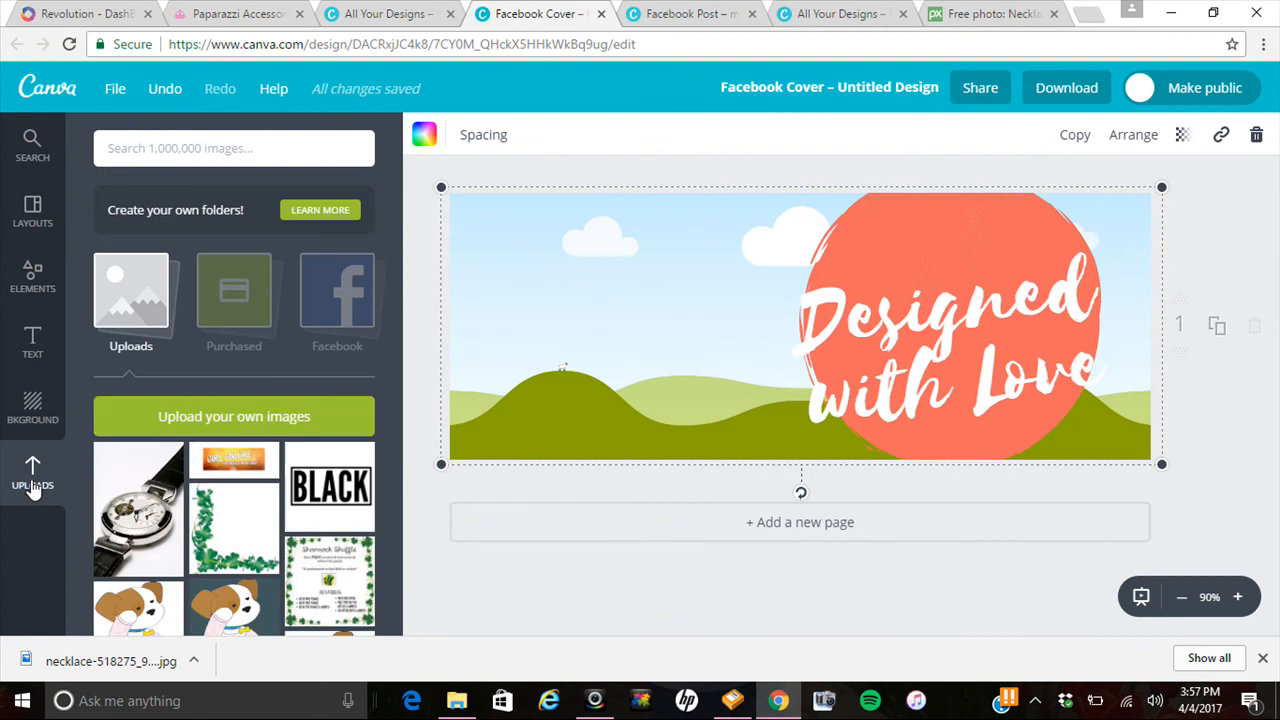
# Upload necklace-518275_960_720.jpg from the Desktop to the Canva image library.
pyautogui.click(247, 425)
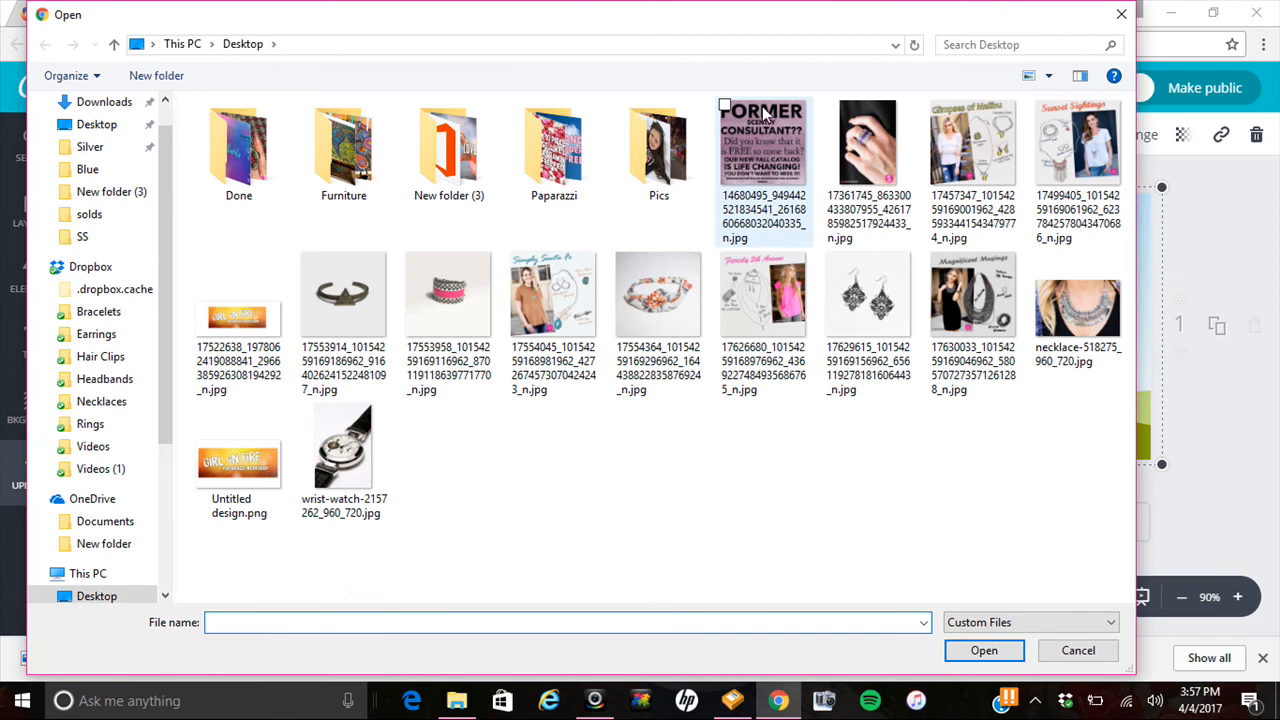
pyautogui.click(775, 160)
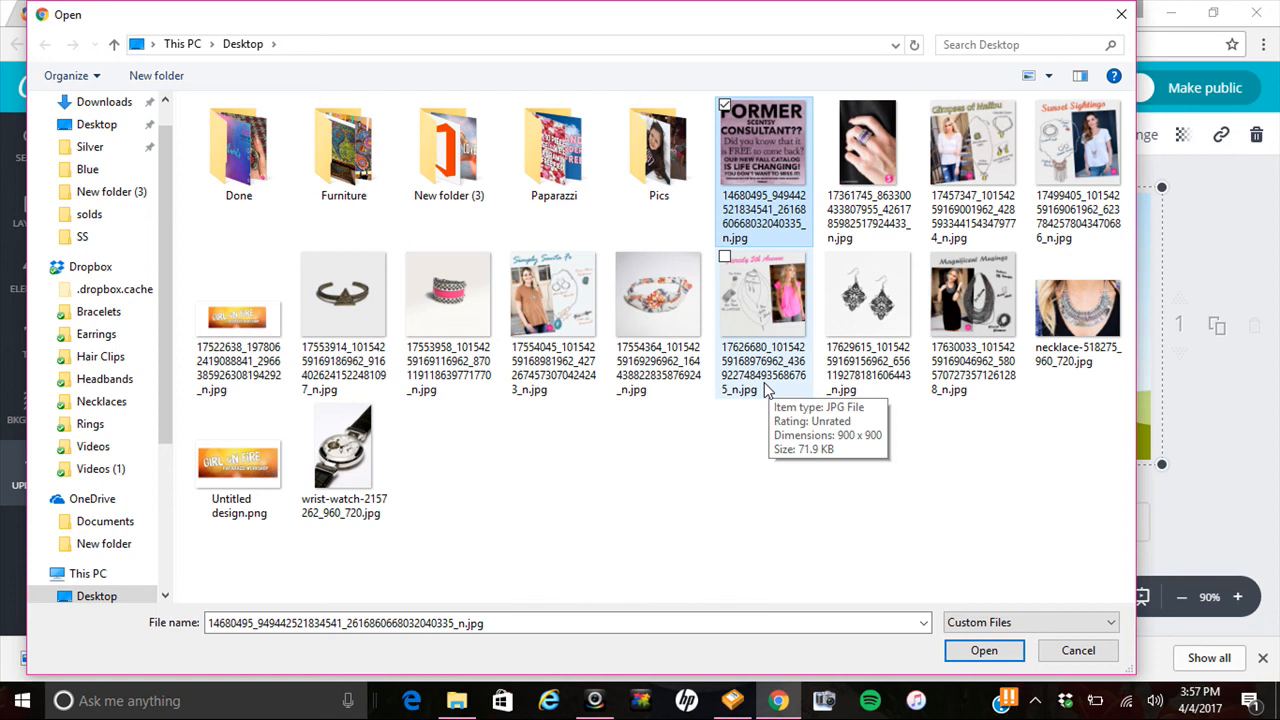
pyautogui.click(727, 456)
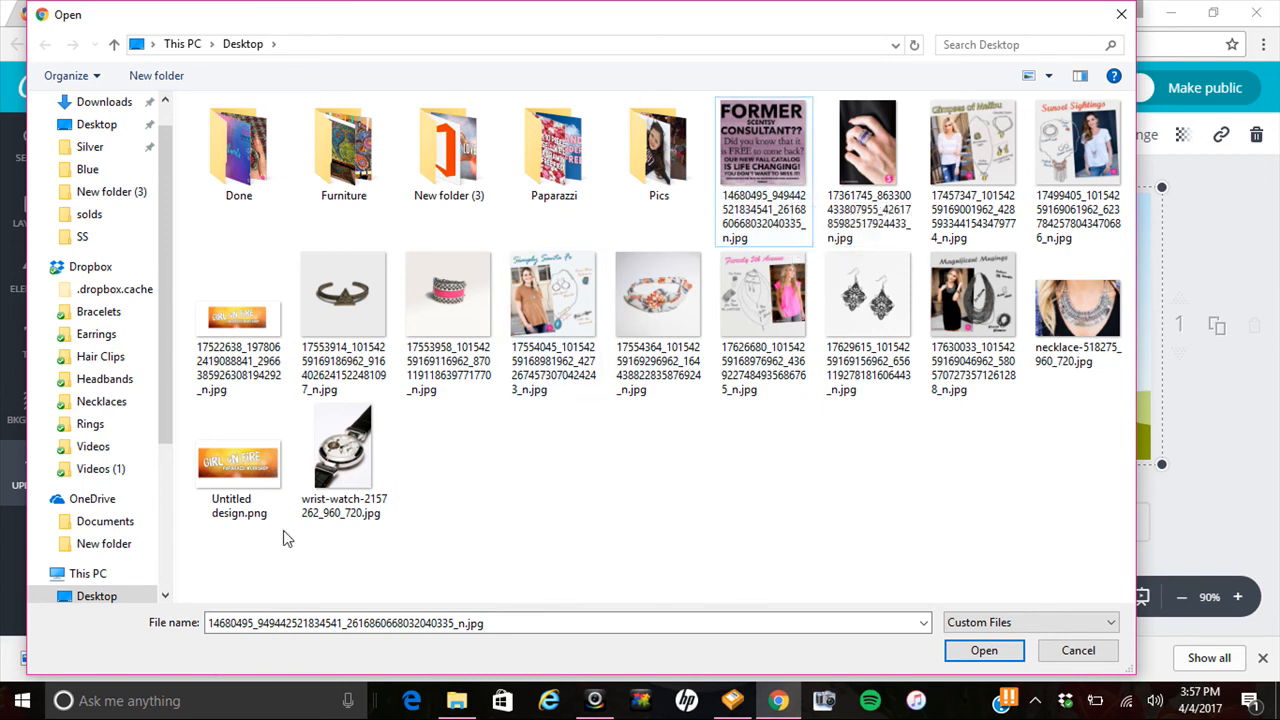
pyautogui.click(345, 460)
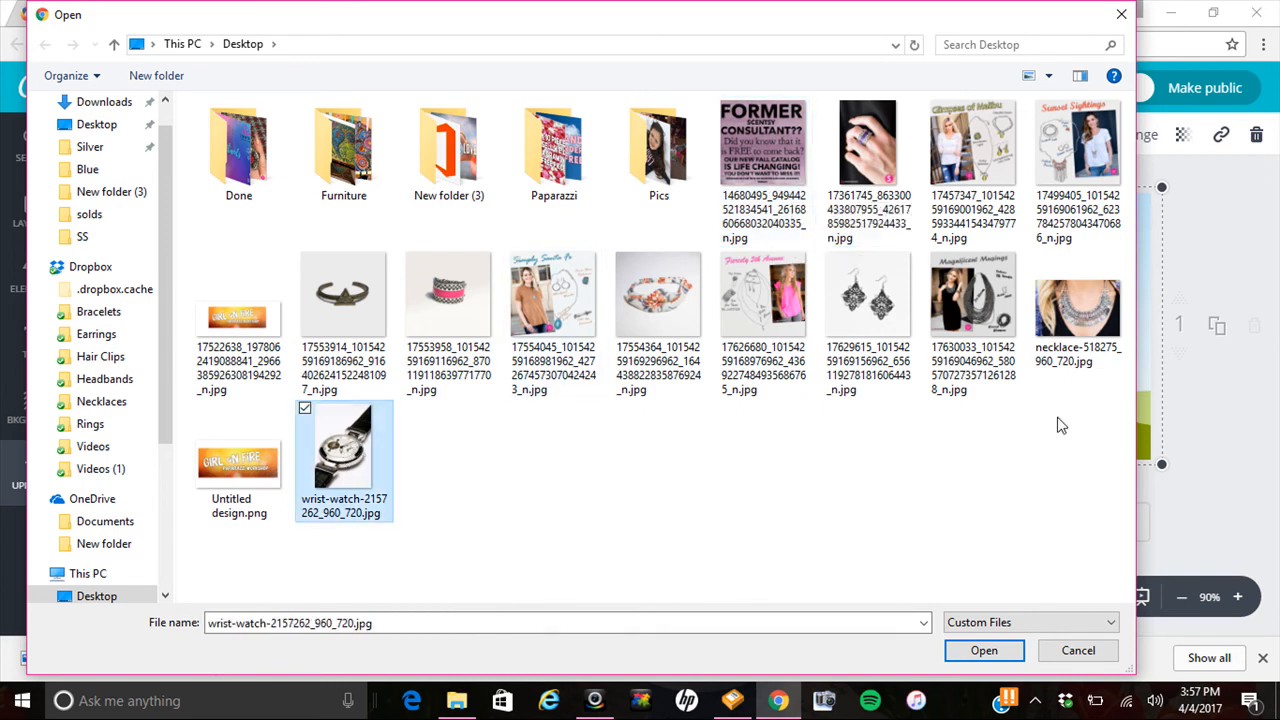
pyautogui.click(1095, 297)
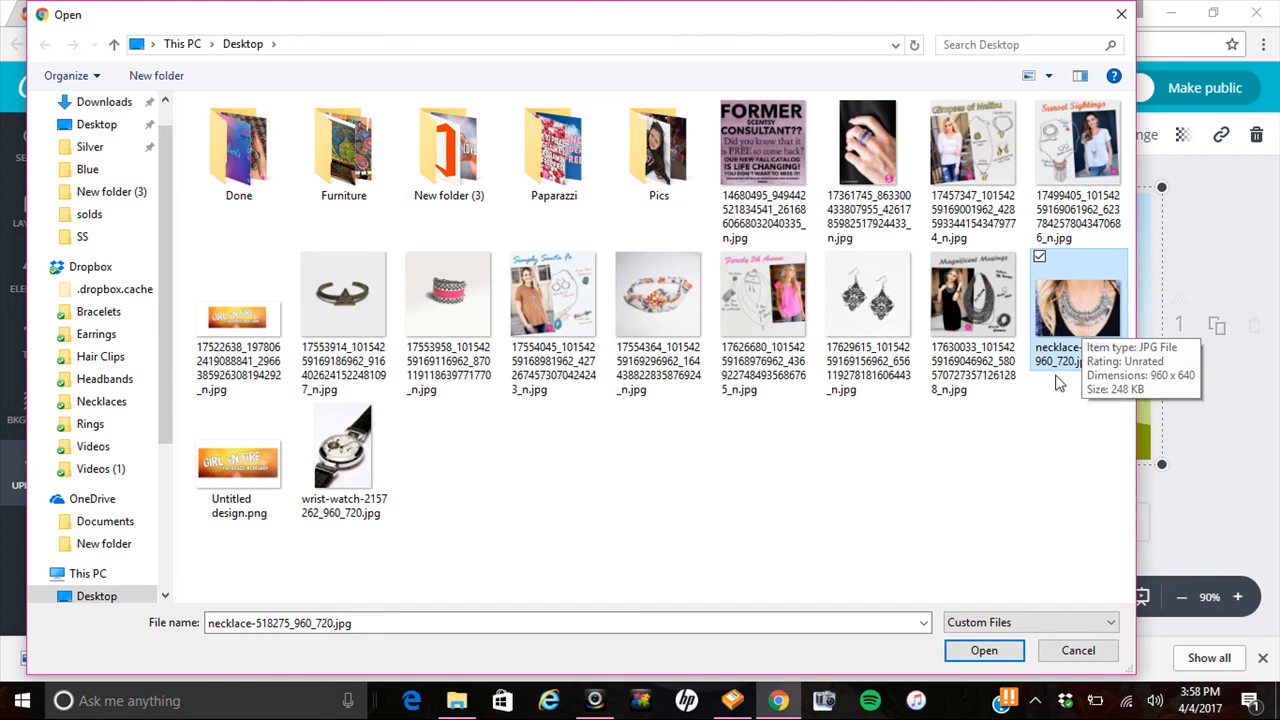
pyautogui.click(981, 650)
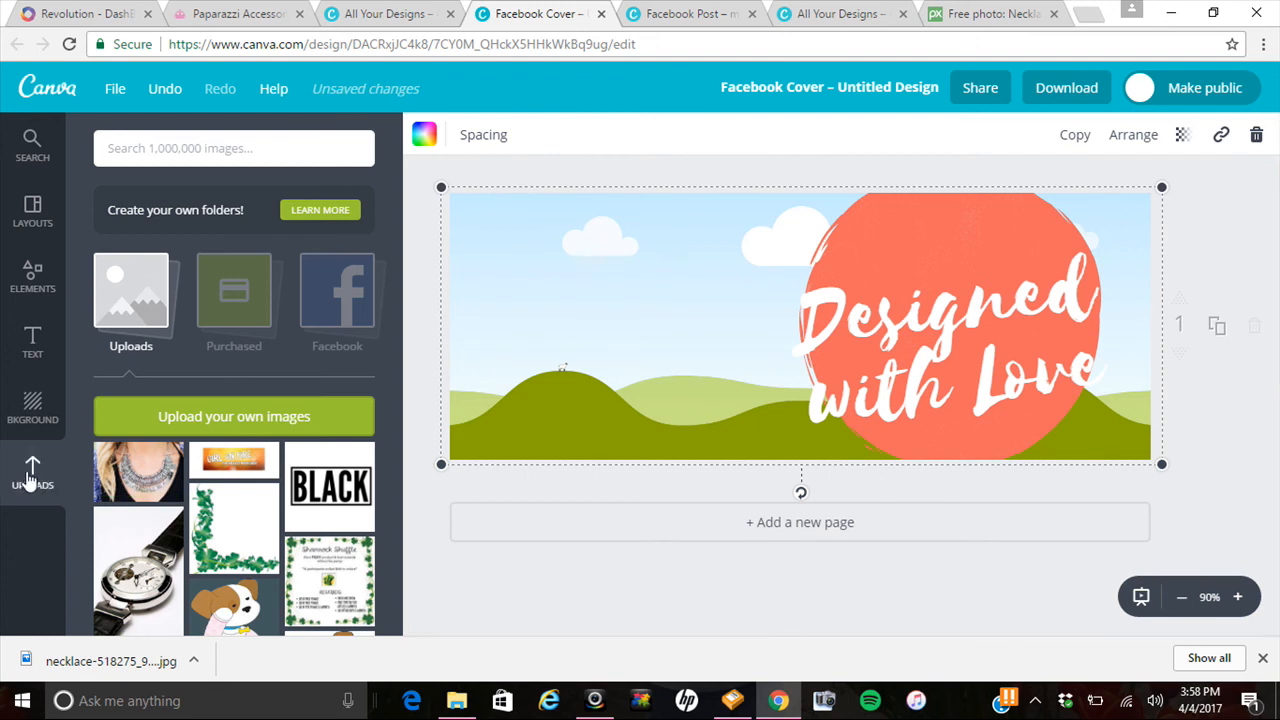
# Add the uploaded necklace photo to the cover and drop it into the empty background frame.
pyautogui.click(143, 484)
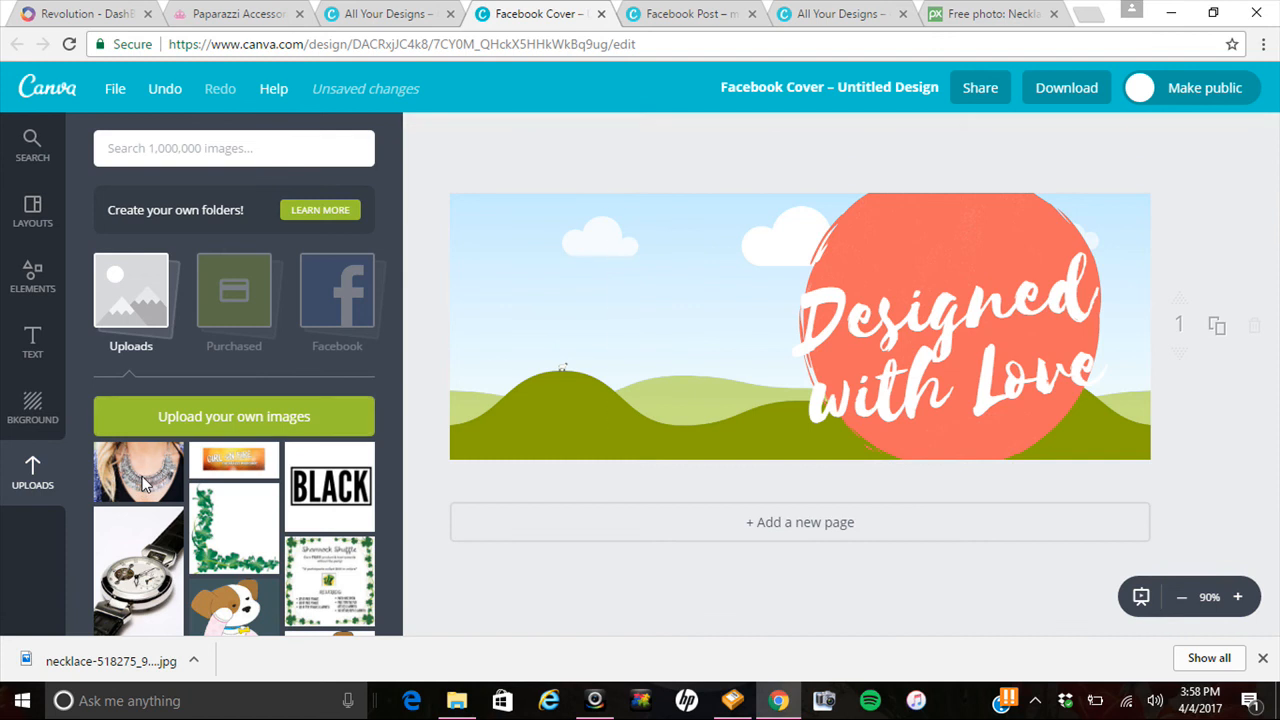
pyautogui.moveTo(766, 372); pyautogui.dragTo(940, 403)
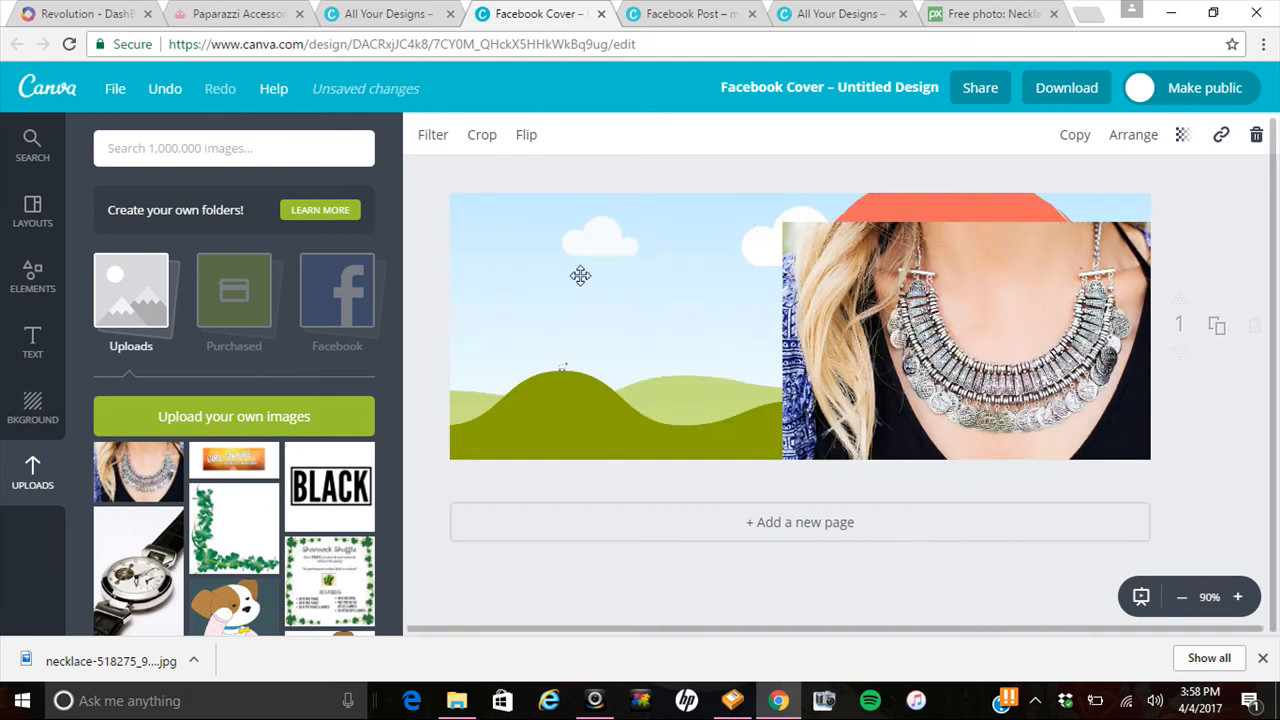
pyautogui.click(580, 275)
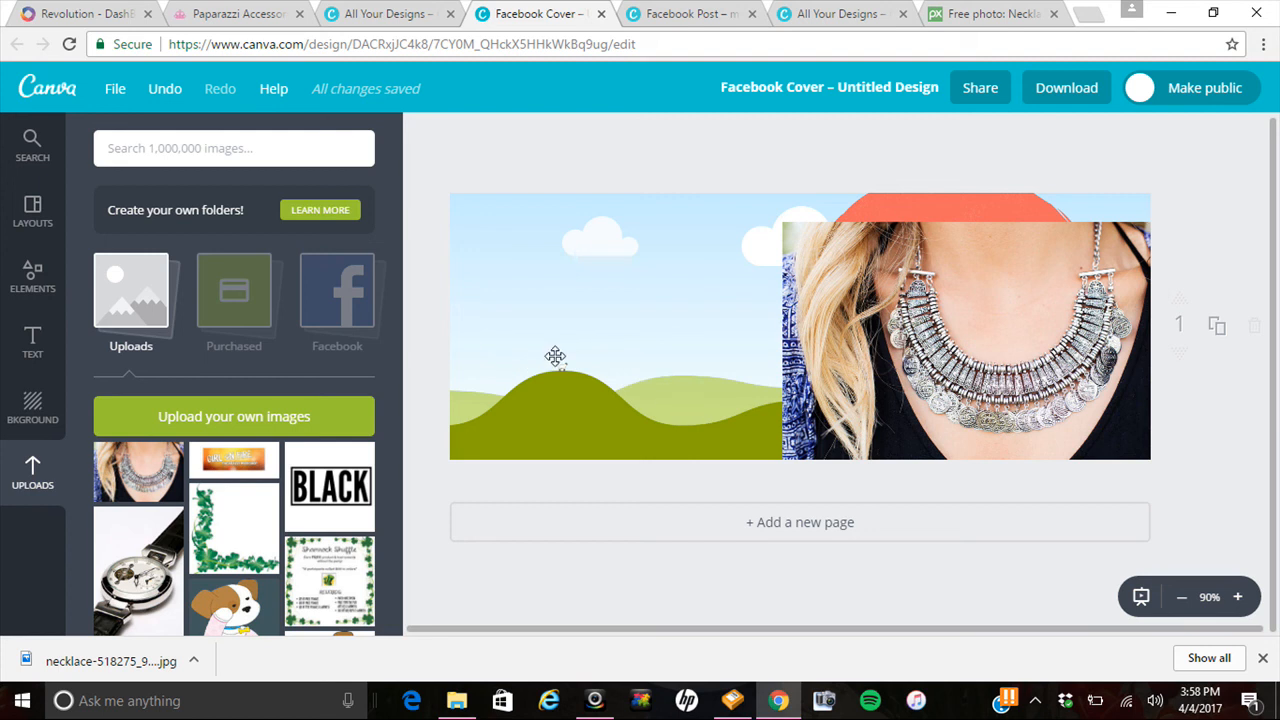
pyautogui.moveTo(988, 366); pyautogui.dragTo(843, 358)
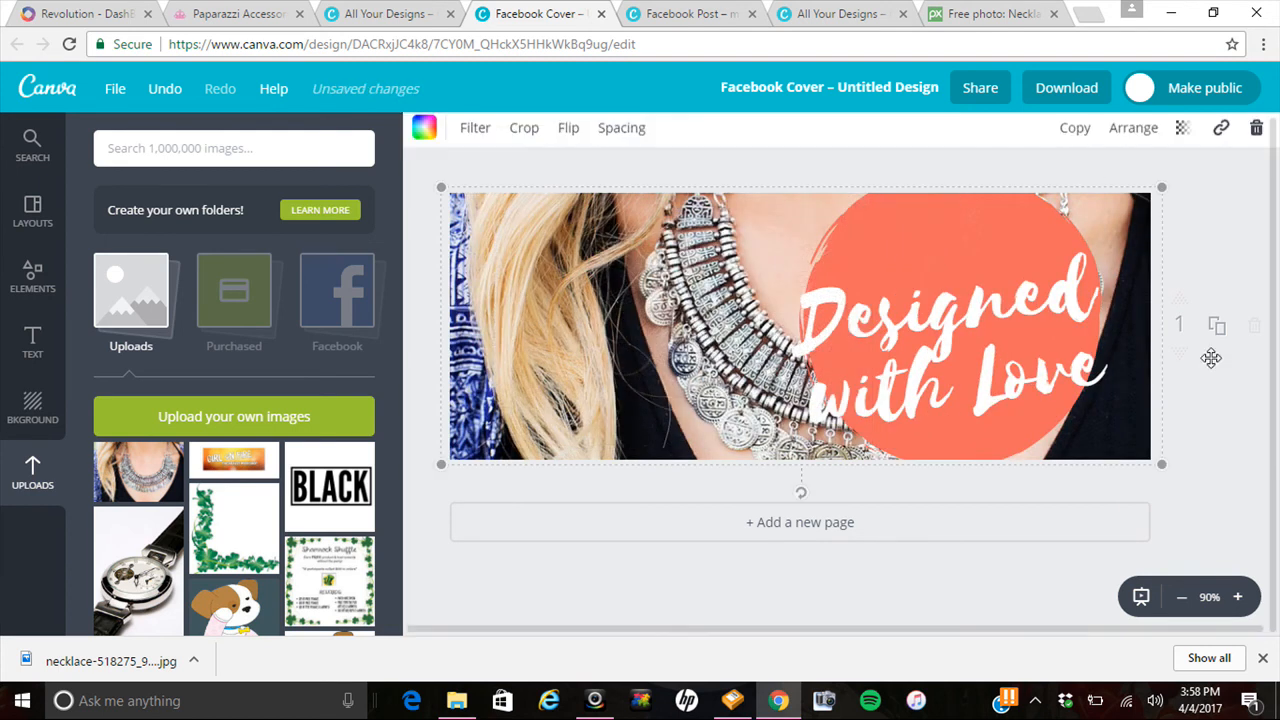
# Replace the "Designed with Love" text with "Paparazzi Party!" on two lines.
pyautogui.click(962, 318)
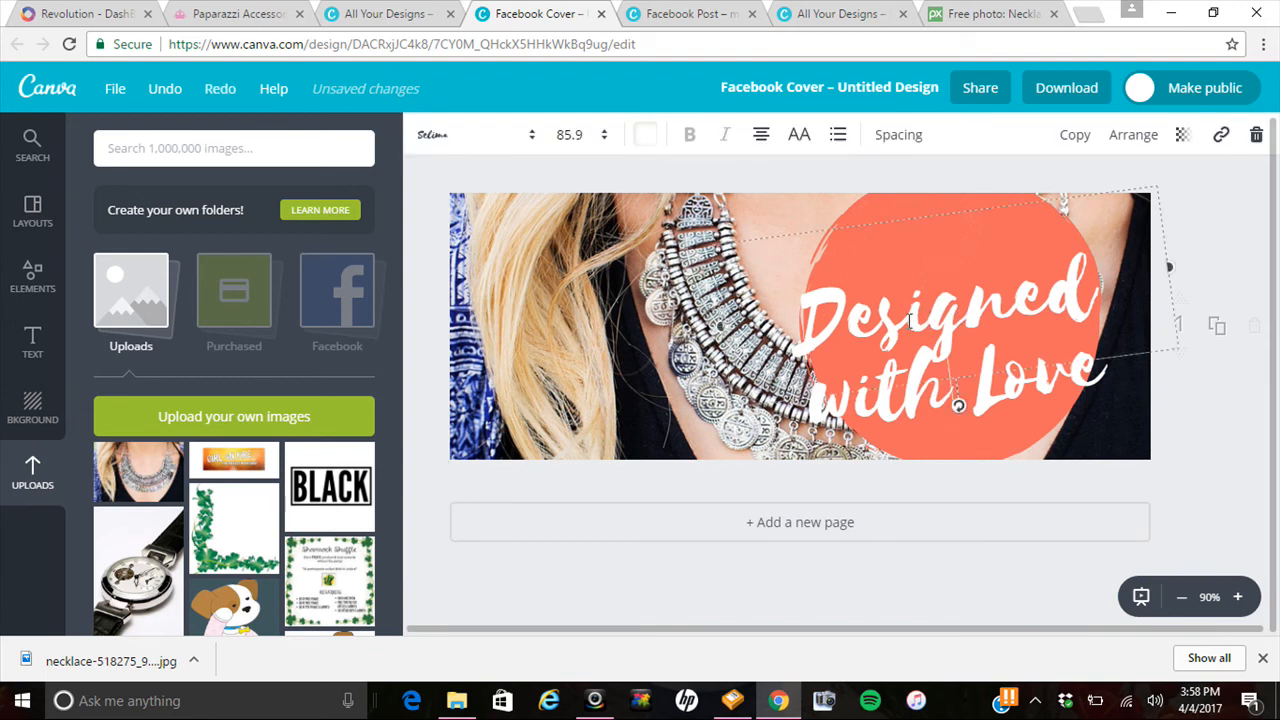
pyautogui.moveTo(1088, 366); pyautogui.dragTo(812, 320)
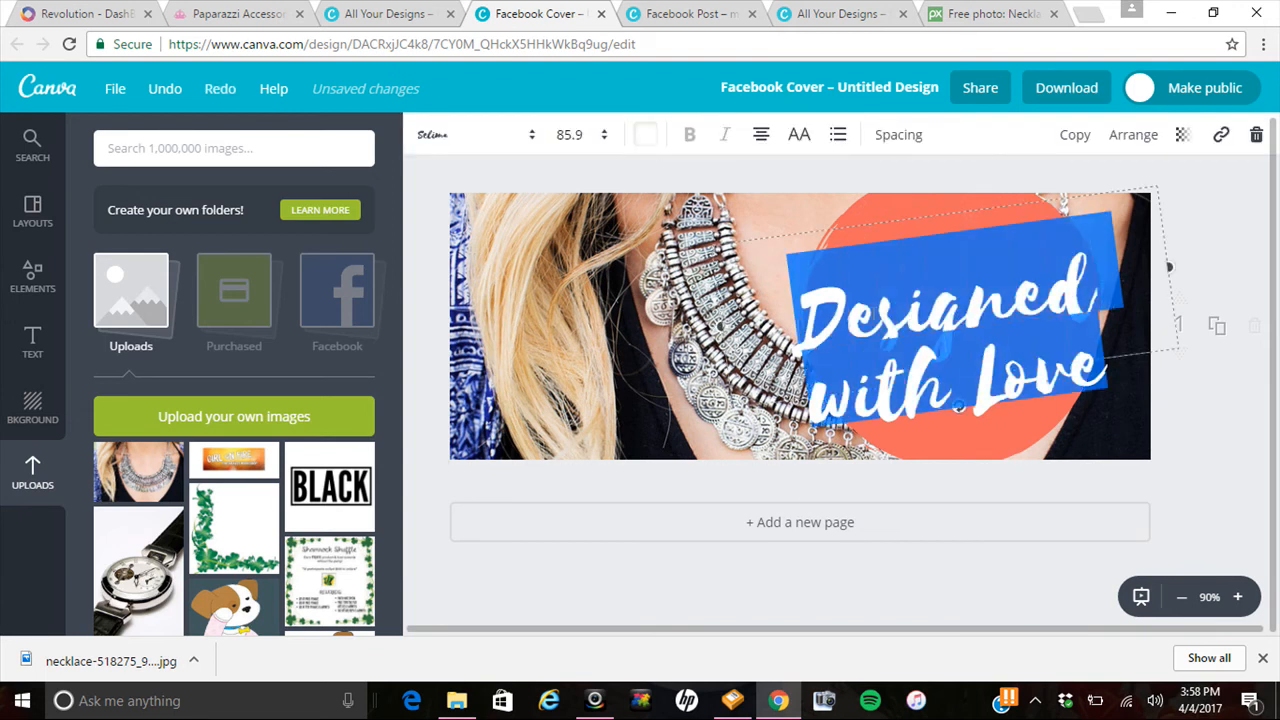
pyautogui.write('Pa')
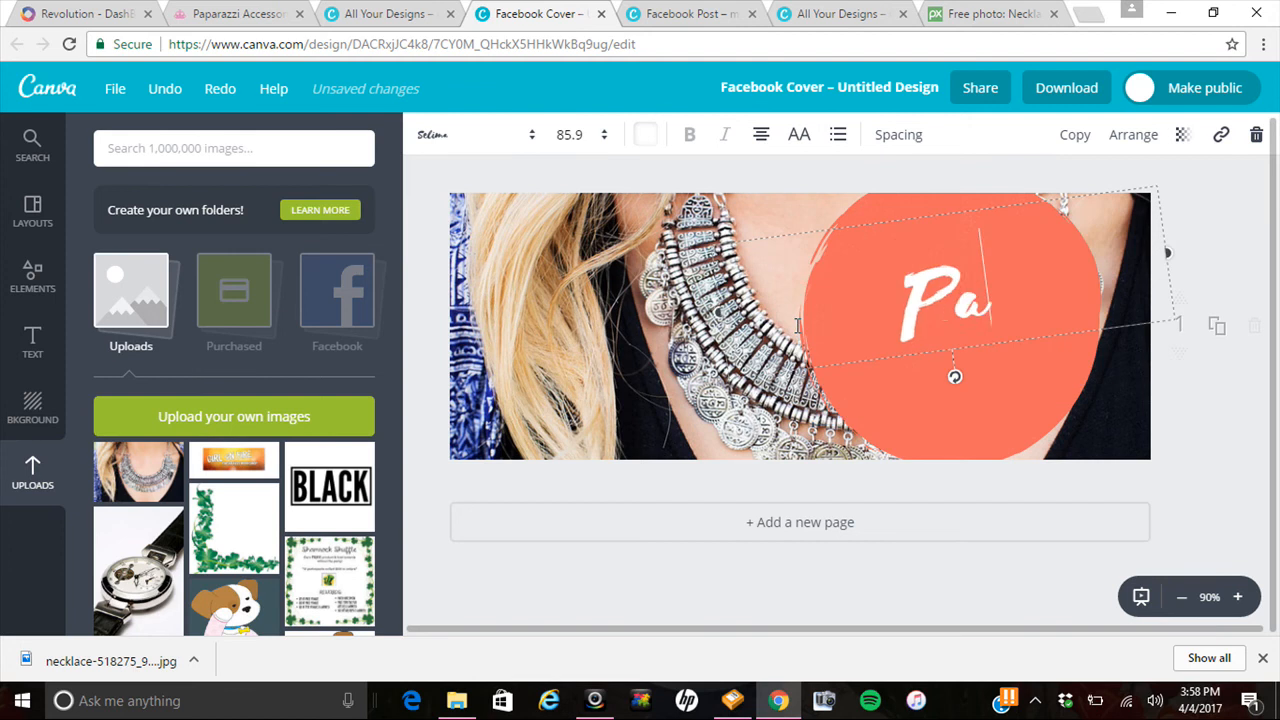
pyautogui.write('parazzi')
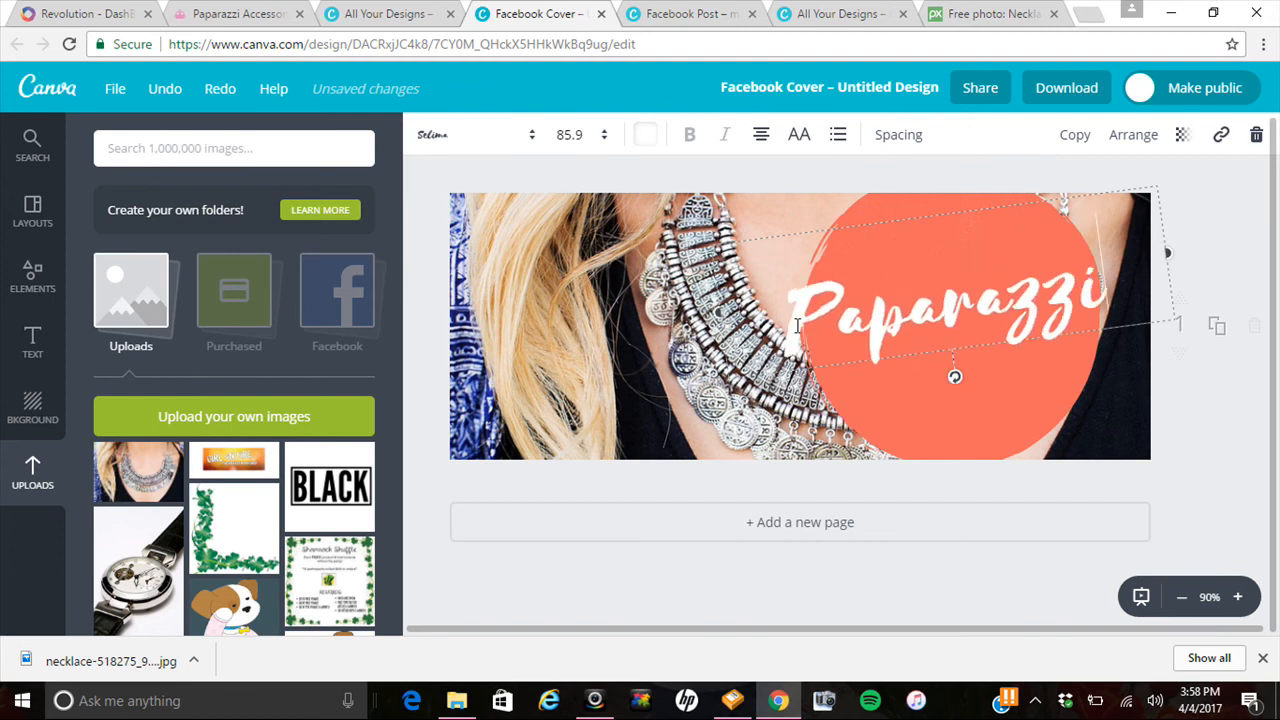
pyautogui.press('Return')
pyautogui.write('Party')
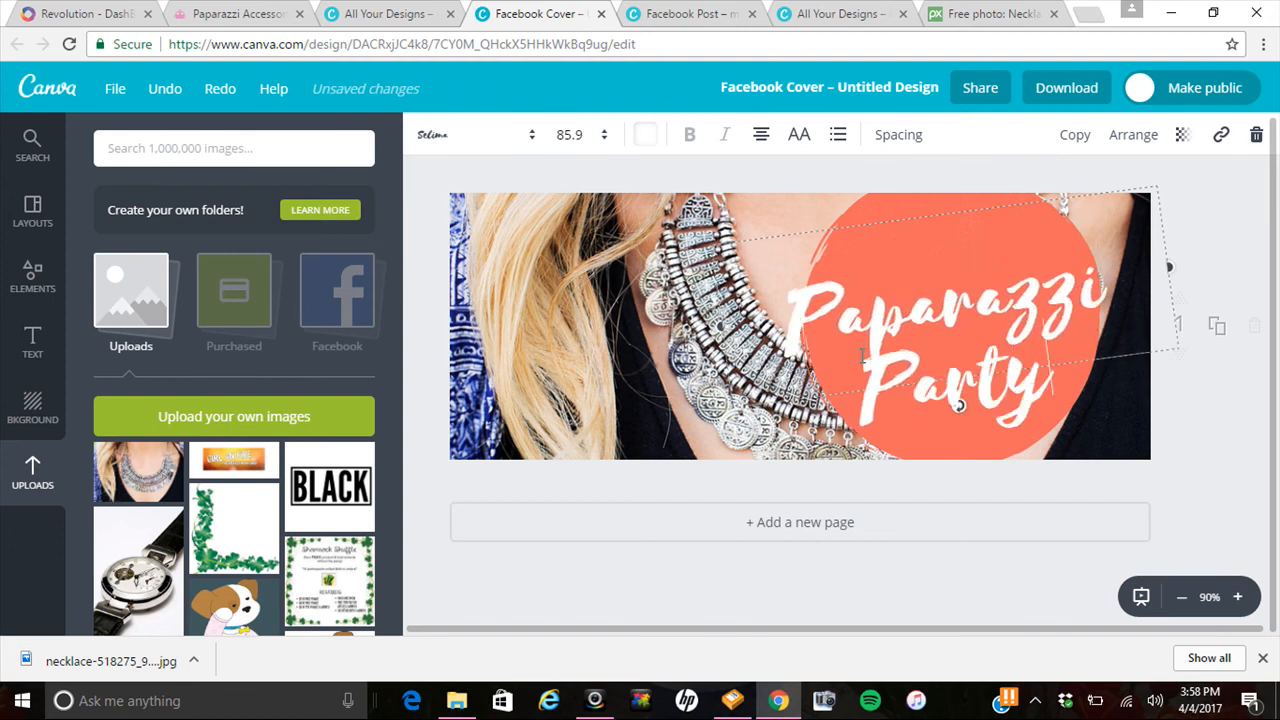
pyautogui.write('!')
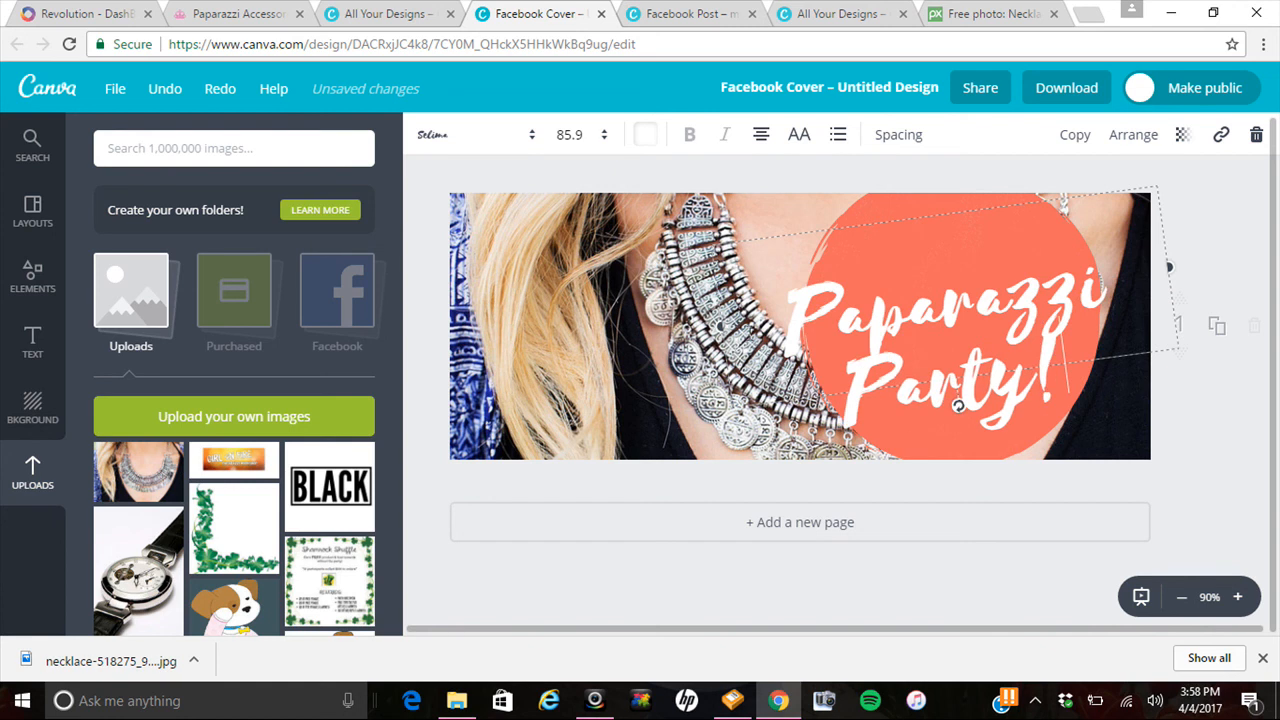
# Shift the background photo frame slightly left and the "Paparazzi Party!" text slightly right.
pyautogui.click(622, 260)
pyautogui.moveTo(680, 271)
pyautogui.mouseDown()
pyautogui.moveTo(647, 271)
pyautogui.moveTo(672, 271)
pyautogui.mouseUp()
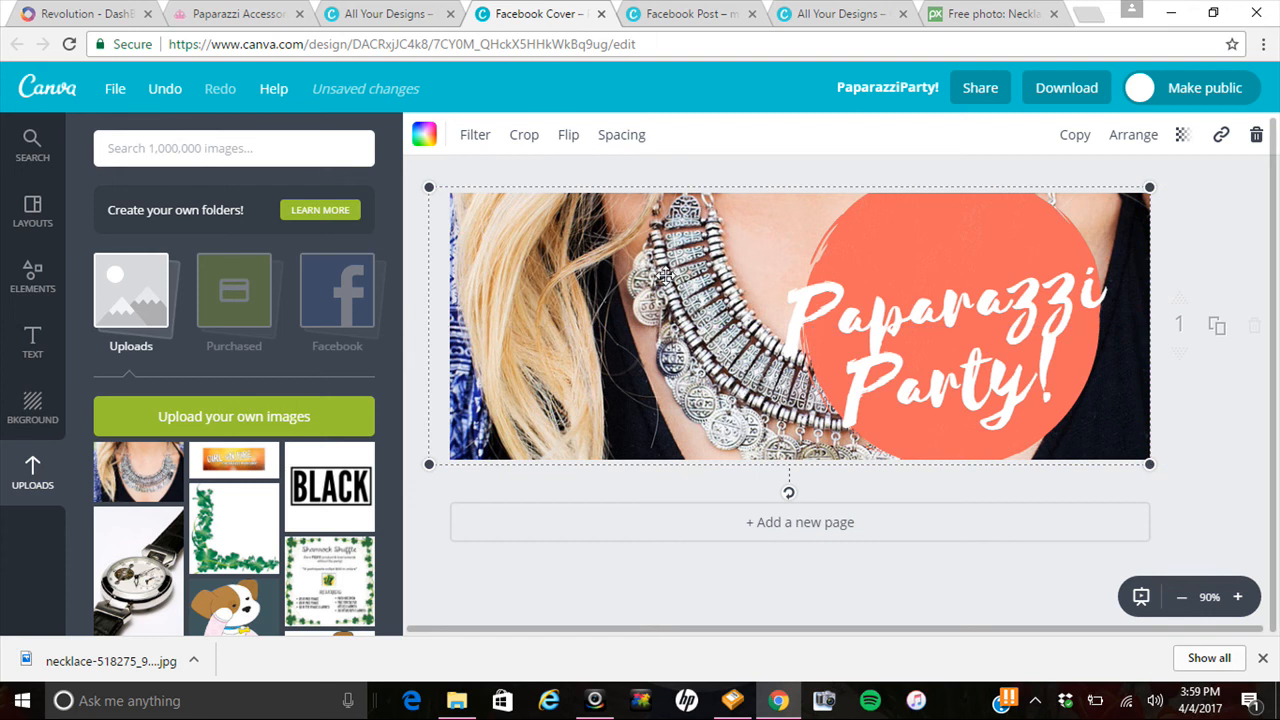
pyautogui.click(941, 311)
pyautogui.click(941, 311)
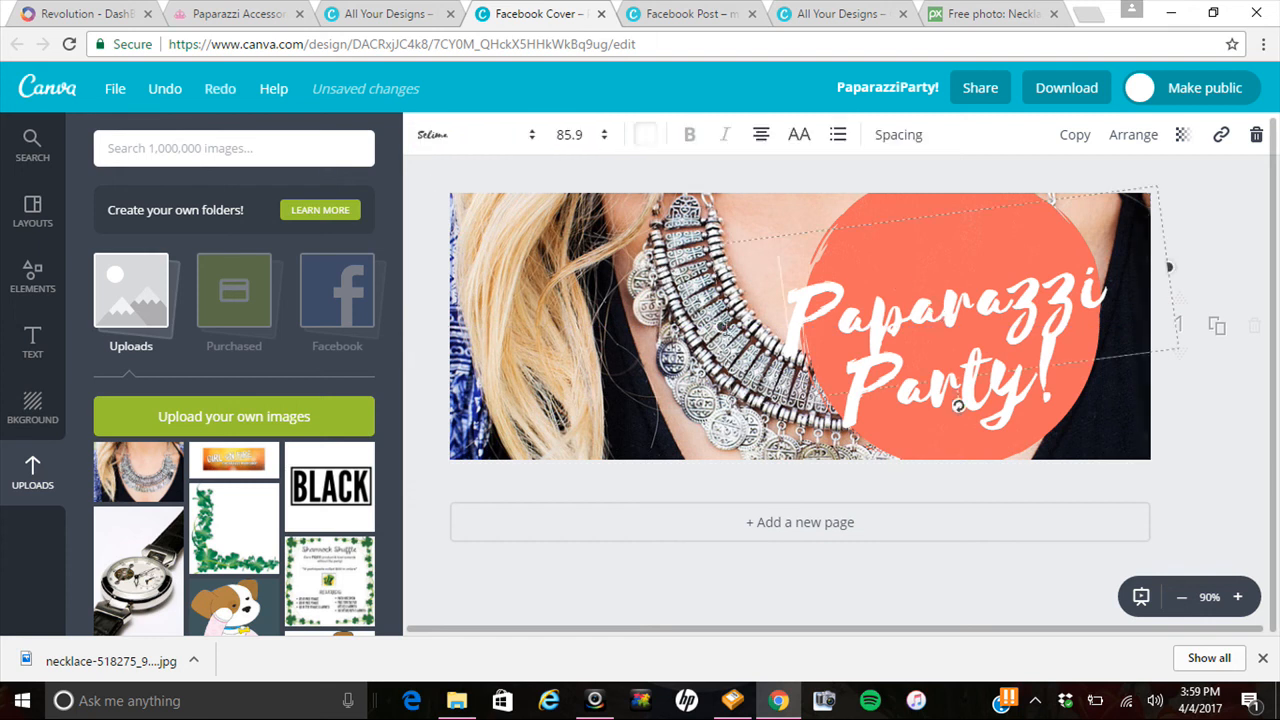
pyautogui.moveTo(721, 326); pyautogui.dragTo(737, 325)
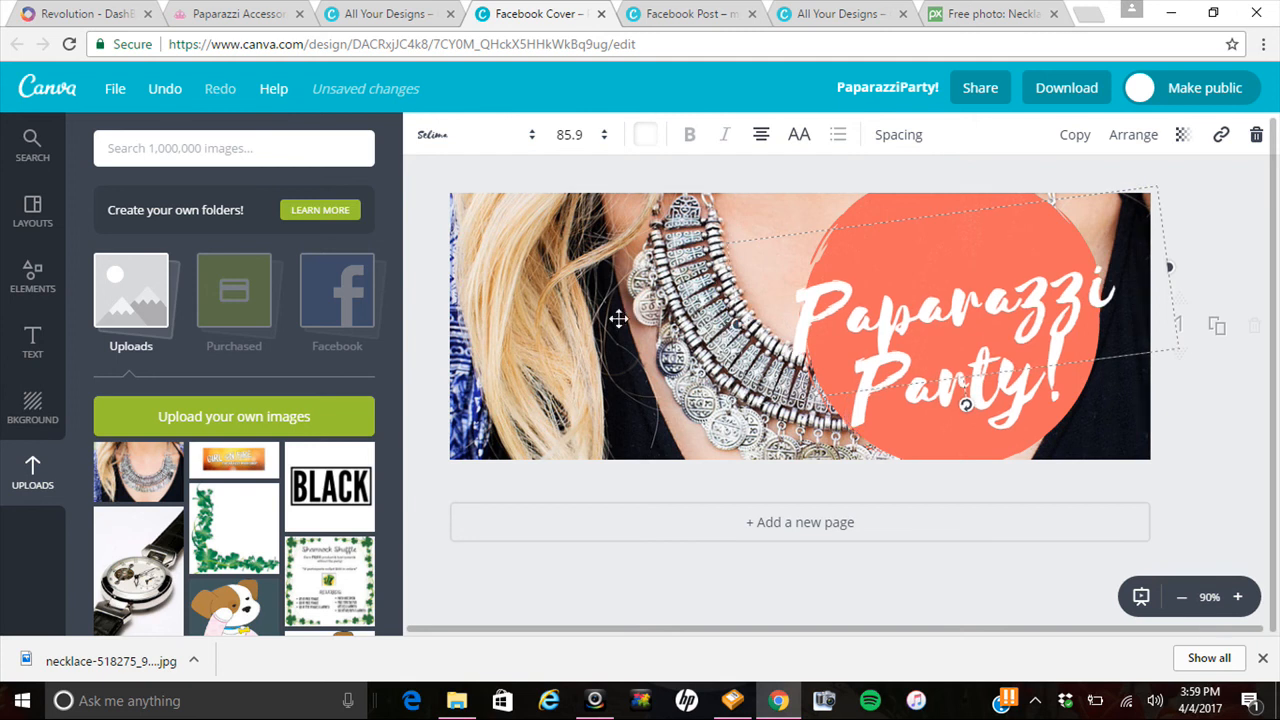
# Replace the necklace photo in the cover's background frame with the uploaded photo of the woman in a red dress.
pyautogui.scroll(-10, 287, 484)
pyautogui.scroll(-8, 285, 484)
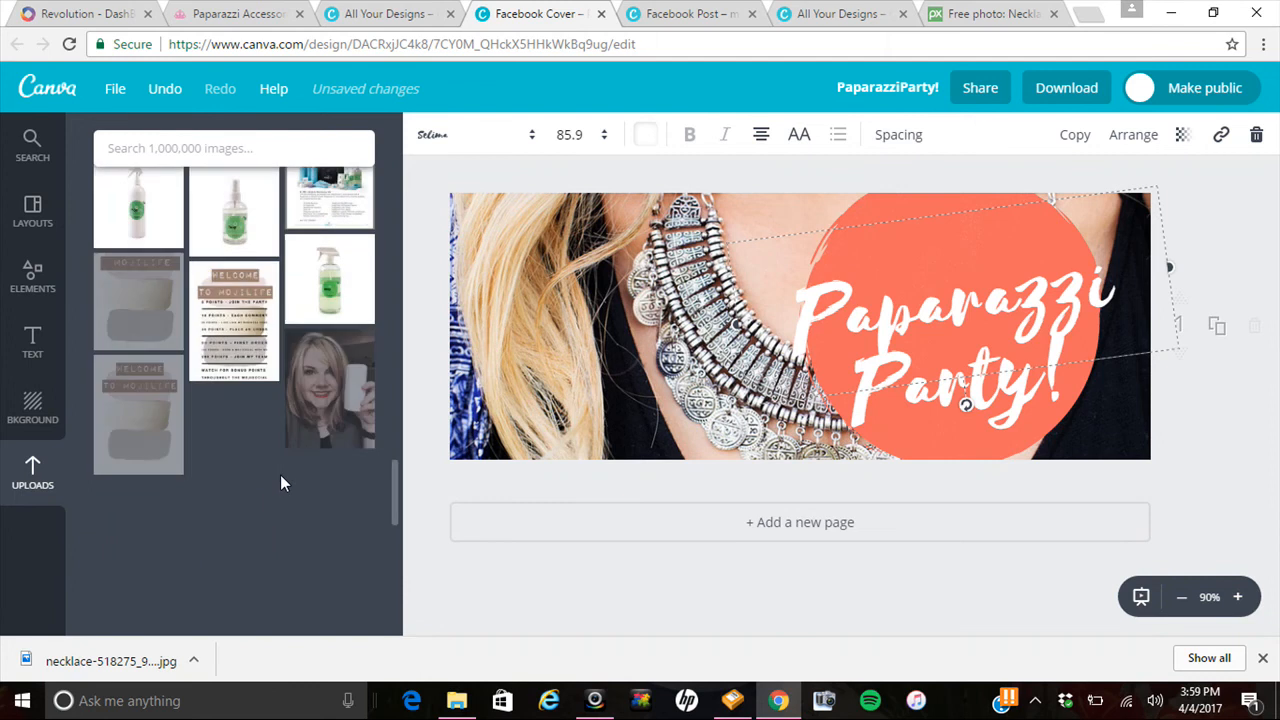
pyautogui.scroll(-3, 280, 474)
pyautogui.scroll(-3, 290, 510)
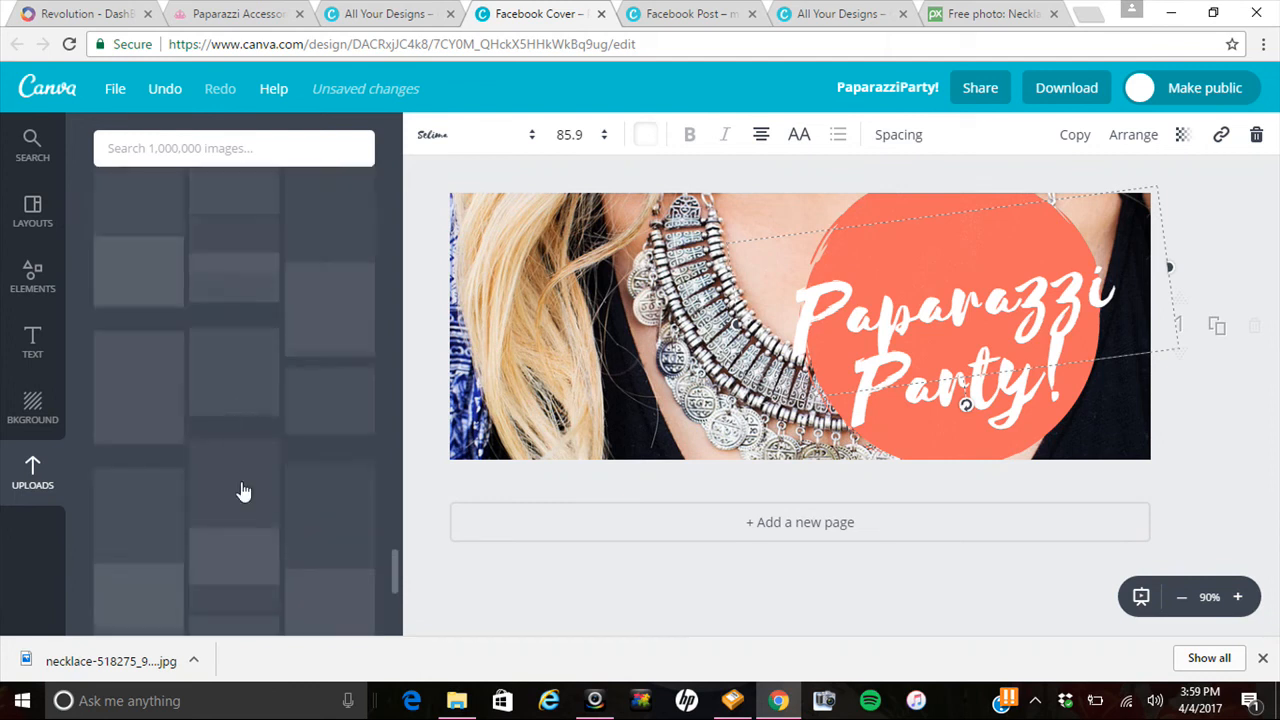
pyautogui.scroll(-3, 243, 490)
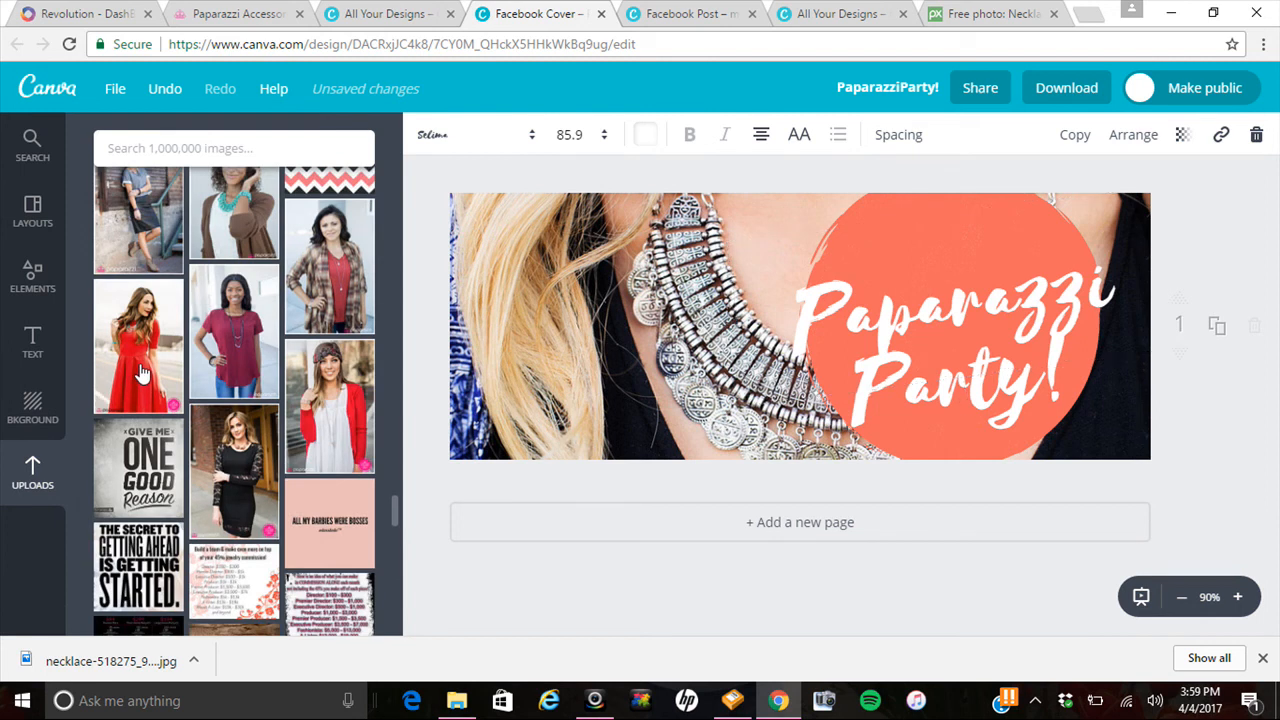
pyautogui.click(141, 374)
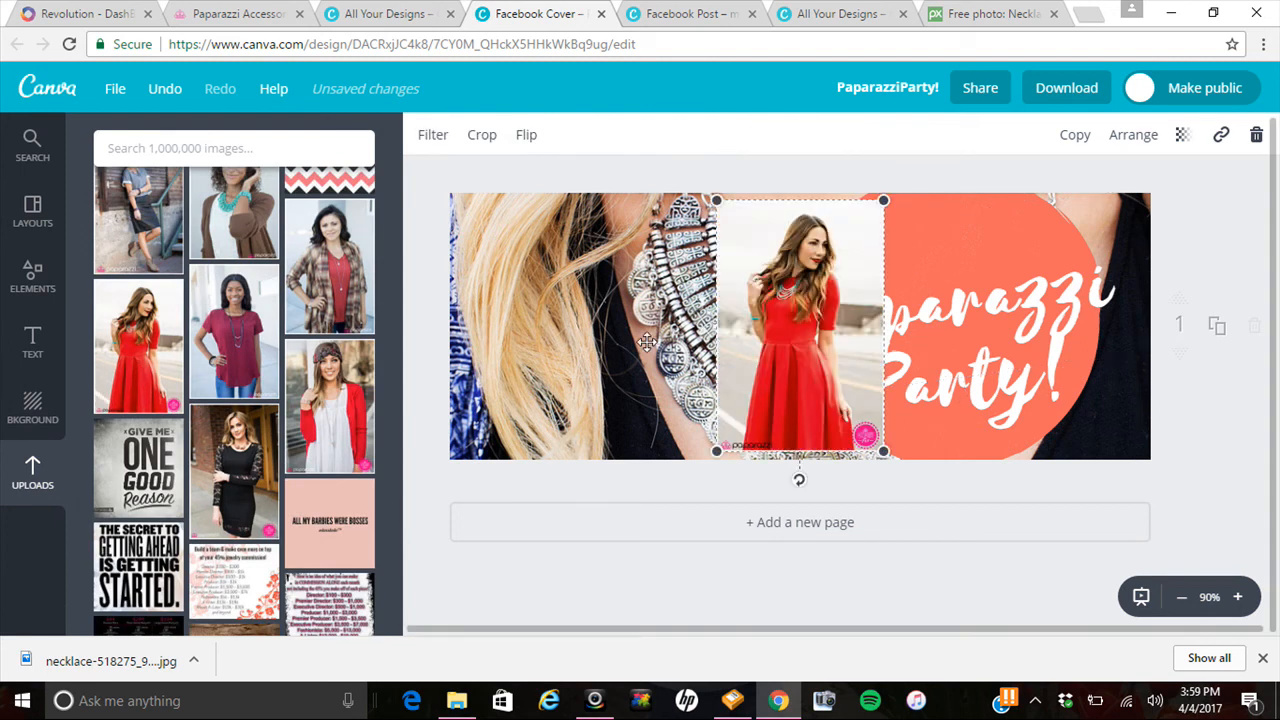
pyautogui.click(547, 343)
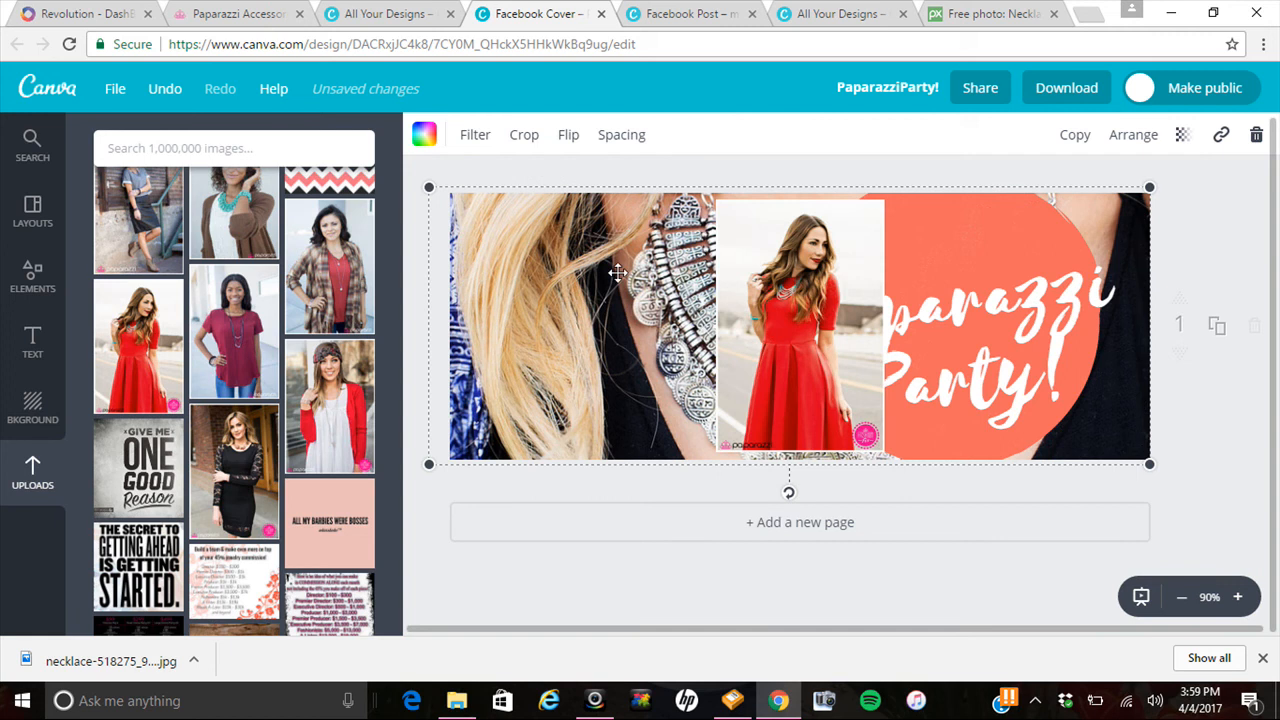
pyautogui.press('Delete')
pyautogui.moveTo(870, 306); pyautogui.dragTo(655, 303)
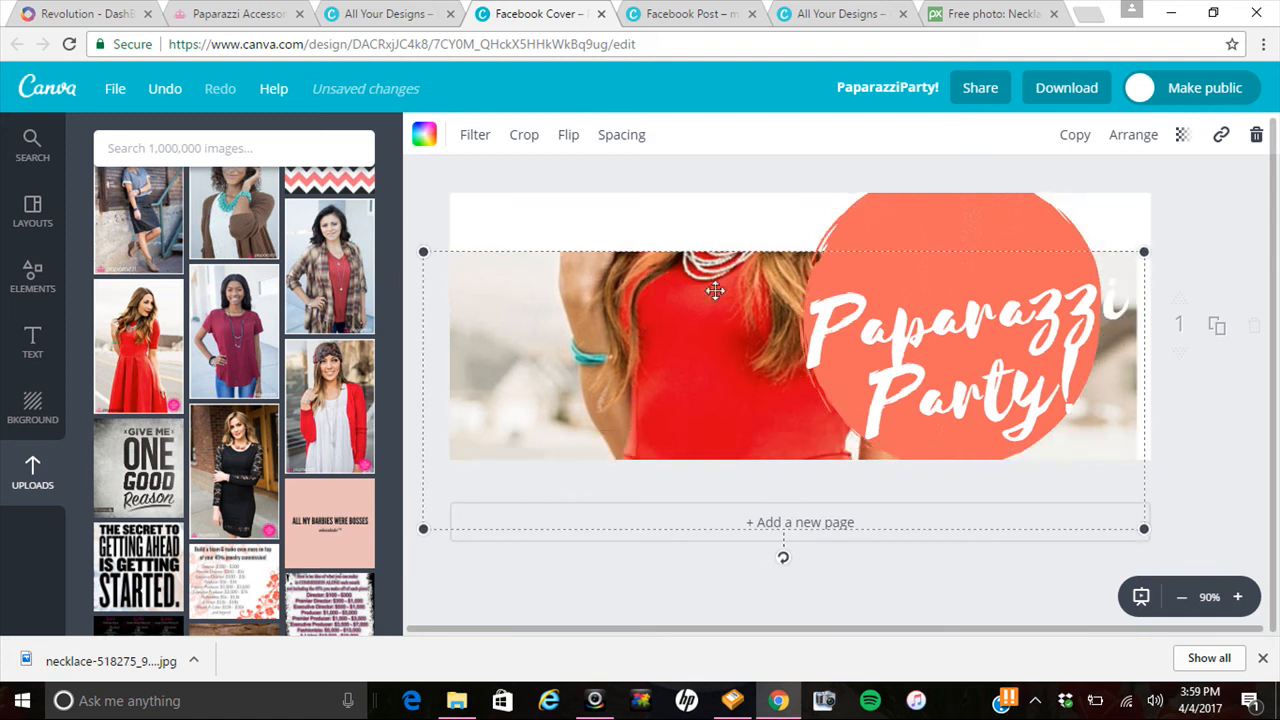
# Resize and reposition the red-dress photo so the woman's face and necklace sit to the left of the coral circle.
pyautogui.moveTo(720, 354); pyautogui.dragTo(711, 420)
pyautogui.moveTo(442, 295); pyautogui.dragTo(475, 152)
pyautogui.moveTo(611, 279)
pyautogui.mouseDown()
pyautogui.moveTo(601, 441)
pyautogui.moveTo(607, 320)
pyautogui.moveTo(556, 347)
pyautogui.moveTo(556, 367)
pyautogui.moveTo(601, 377)
pyautogui.moveTo(614, 291)
pyautogui.mouseUp()
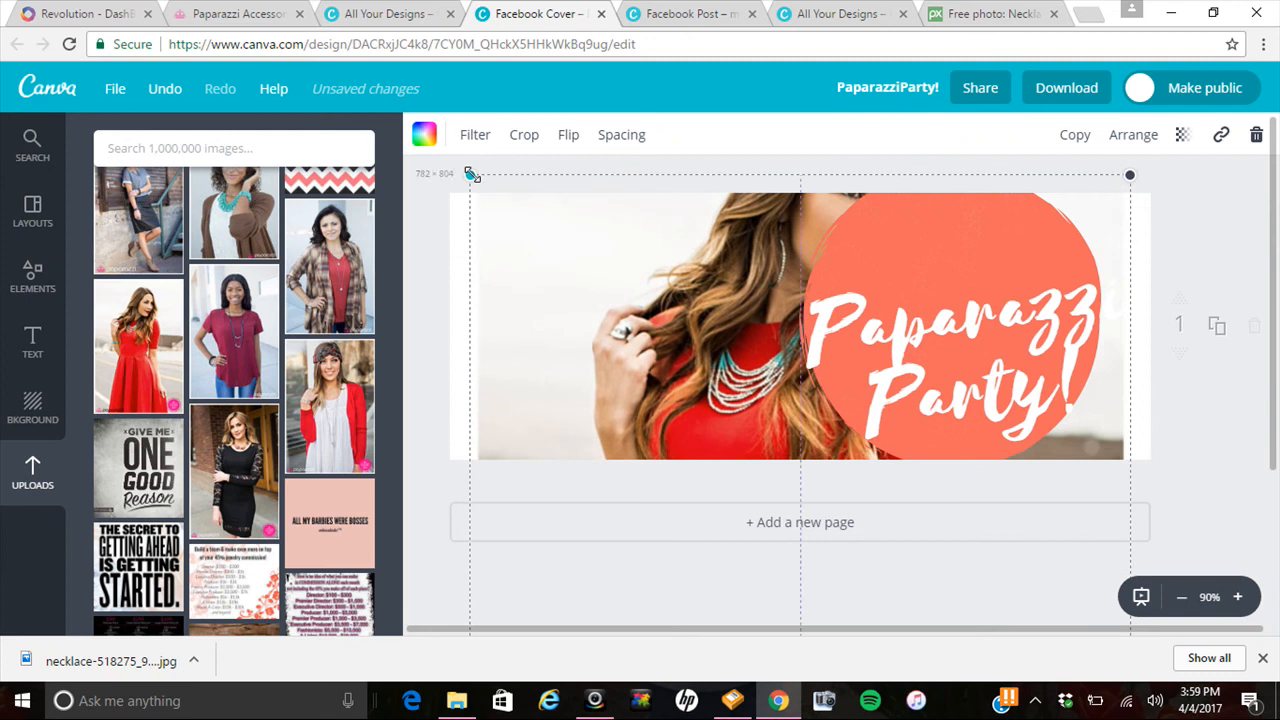
pyautogui.moveTo(652, 359); pyautogui.dragTo(604, 394)
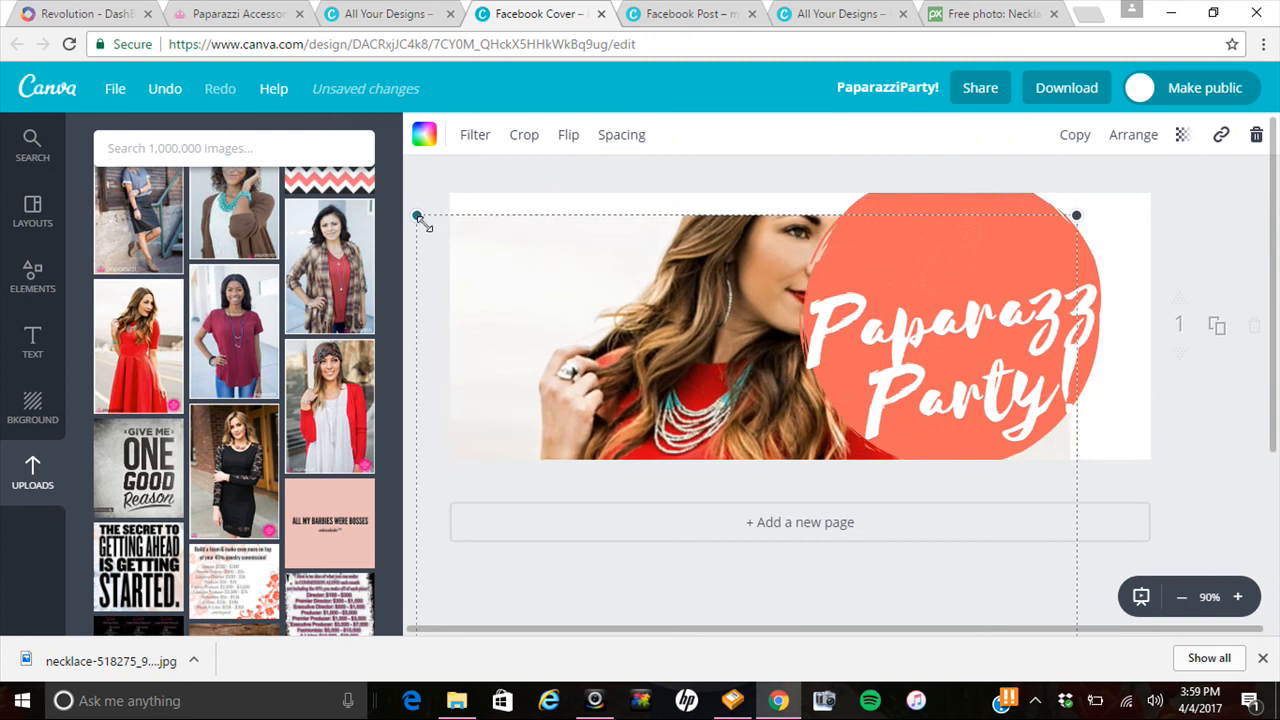
pyautogui.moveTo(420, 216); pyautogui.dragTo(441, 165)
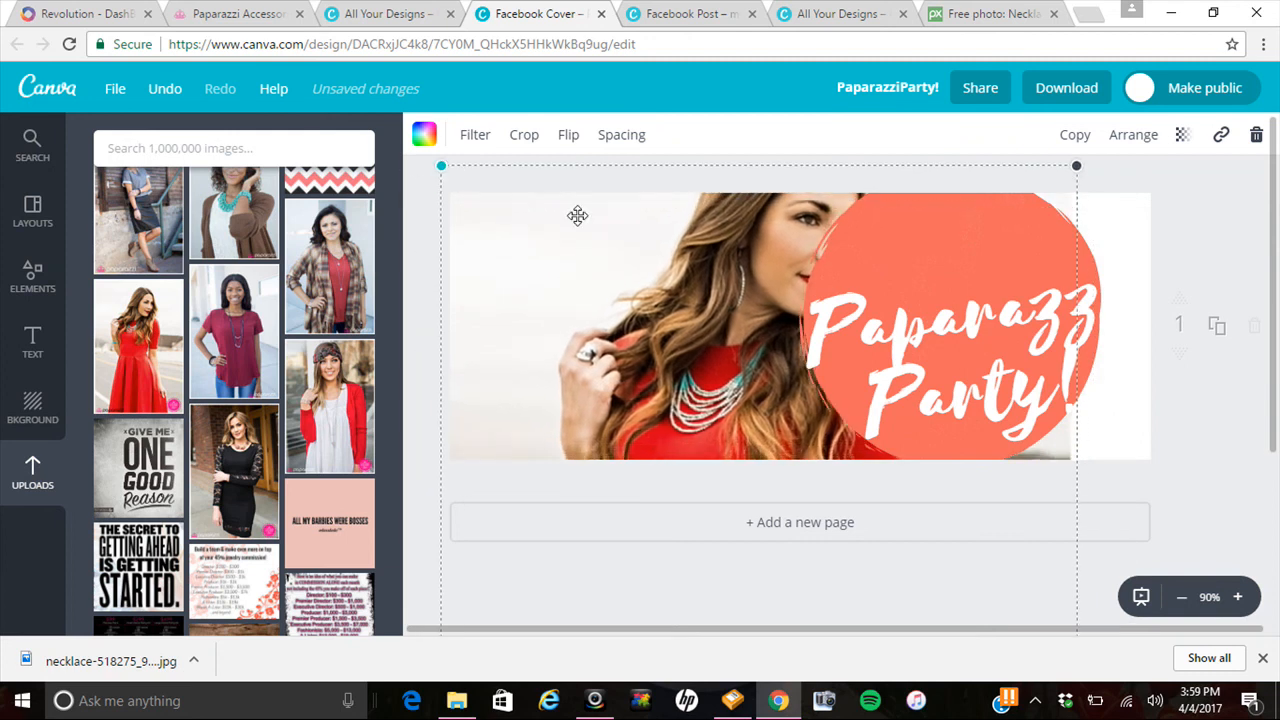
pyautogui.moveTo(630, 312); pyautogui.dragTo(563, 313)
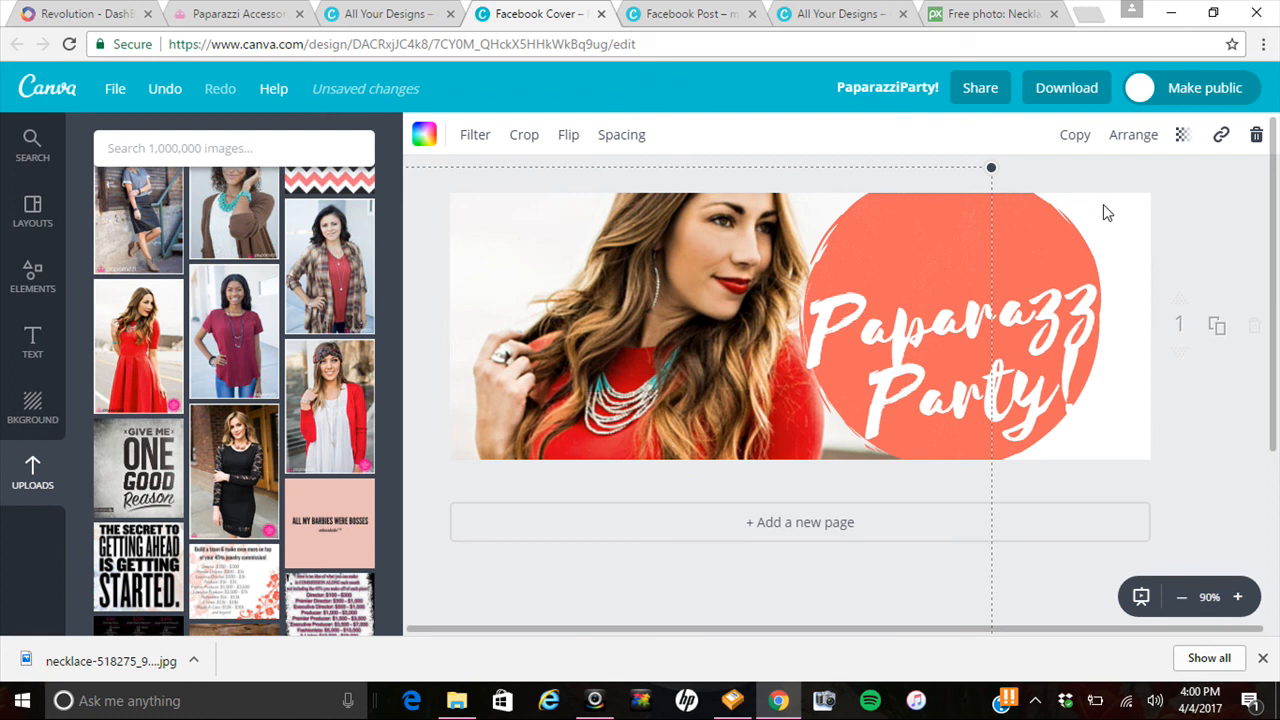
# Adjust the "Paparazzi Party!" text box's width and position so "Paparazzi" fits on one line above "Party!".
pyautogui.click(975, 316)
pyautogui.click(969, 314)
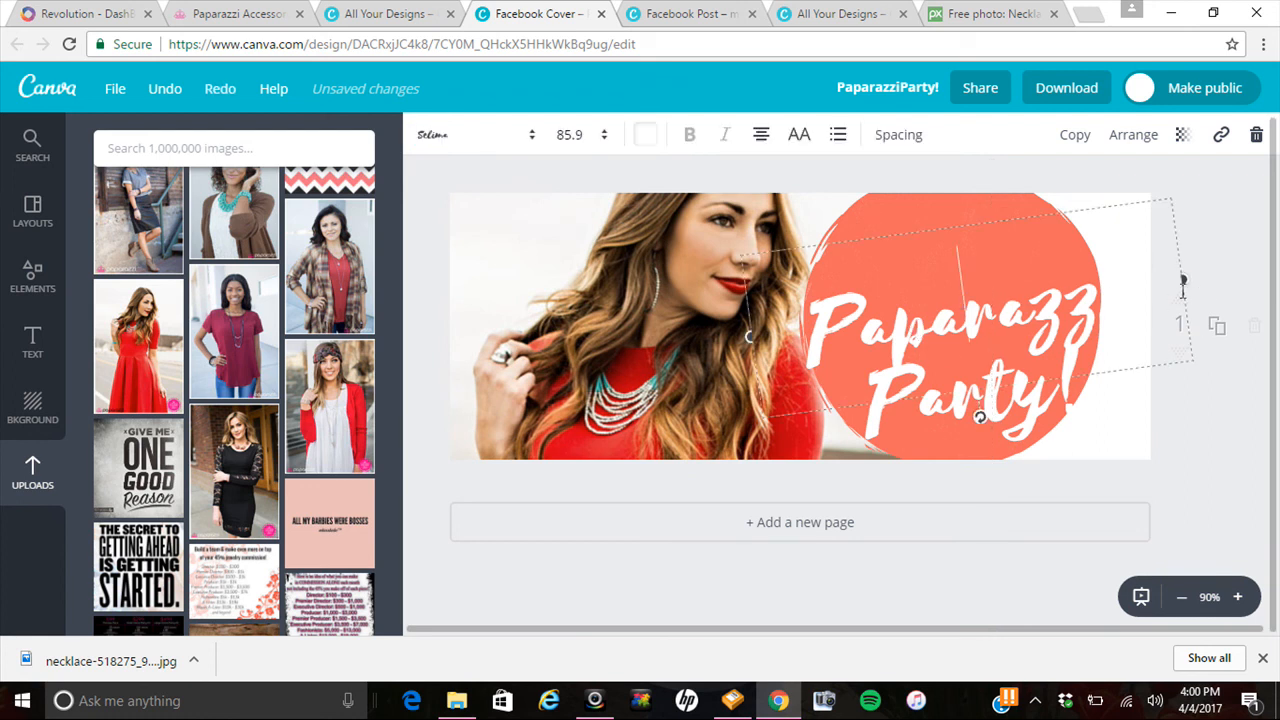
pyautogui.moveTo(1184, 279); pyautogui.dragTo(1063, 310)
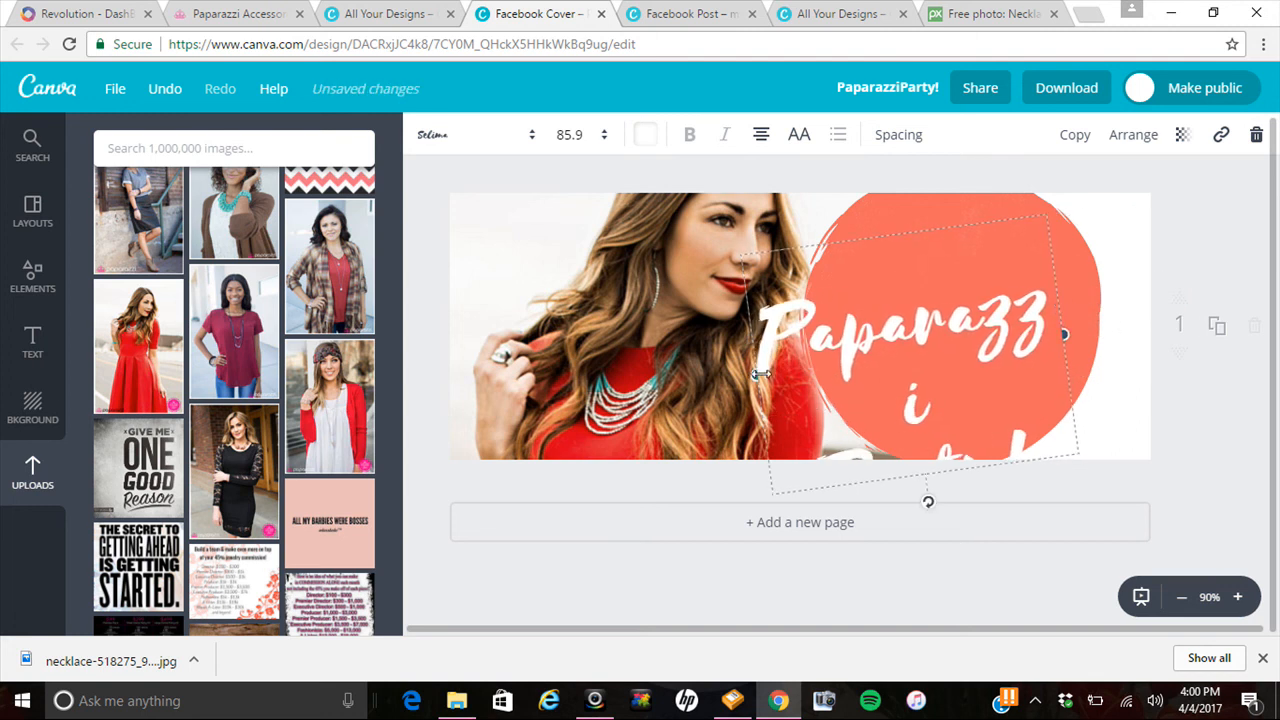
pyautogui.moveTo(761, 375)
pyautogui.mouseDown()
pyautogui.moveTo(797, 366)
pyautogui.moveTo(776, 372)
pyautogui.mouseUp()
pyautogui.moveTo(1073, 331); pyautogui.dragTo(1097, 316)
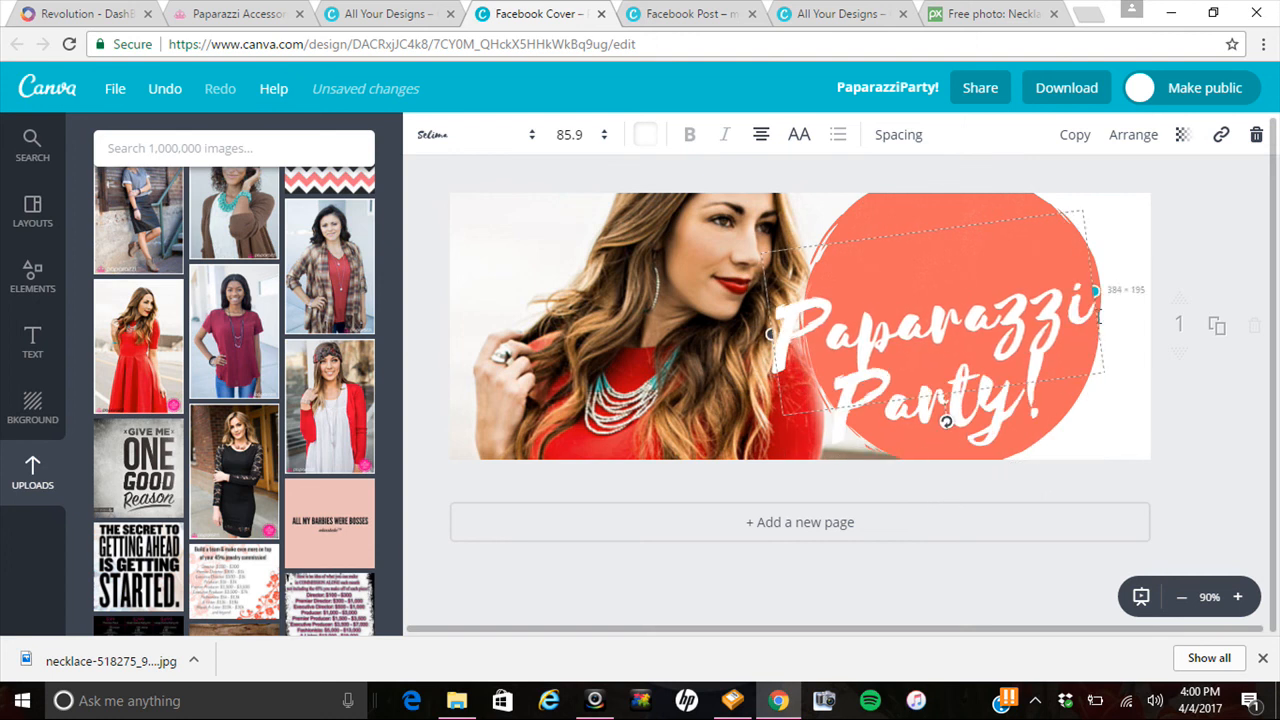
# Reduce the "Paparazzi Party!" text to font size 72 and shift it slightly up and right over the circle.
pyautogui.click(594, 137)
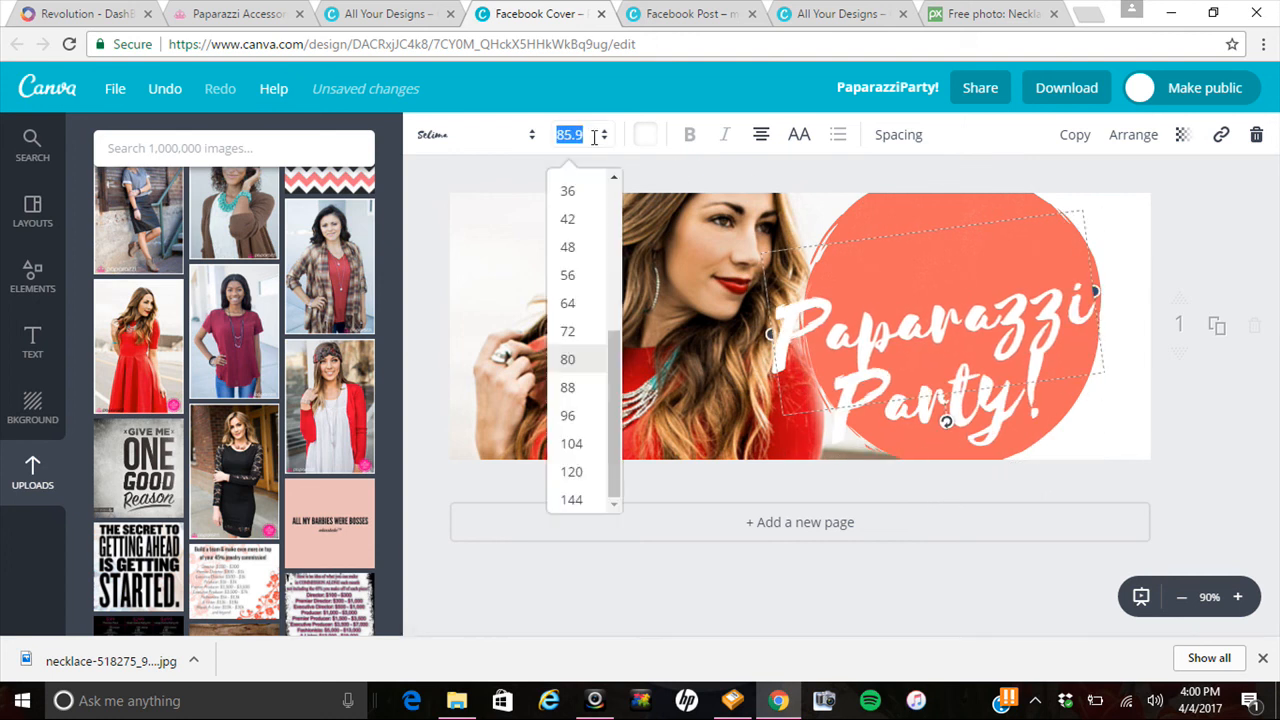
pyautogui.write('83')
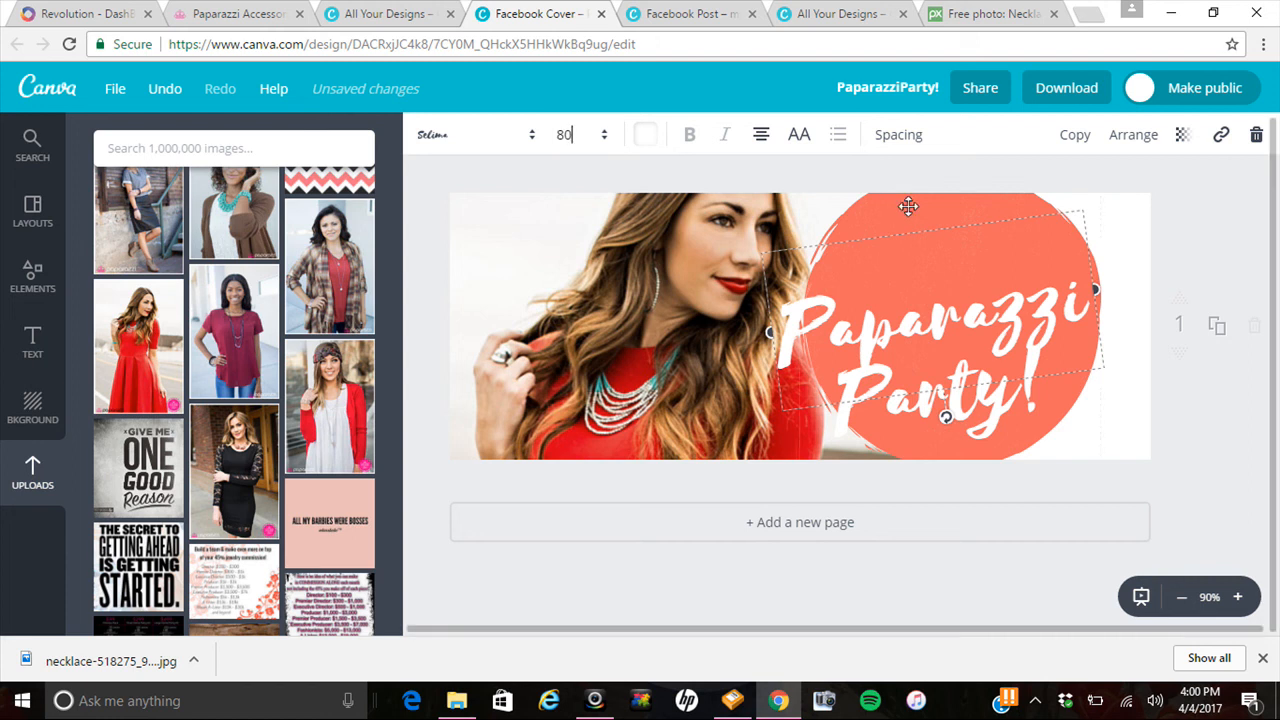
pyautogui.moveTo(920, 229); pyautogui.dragTo(938, 215)
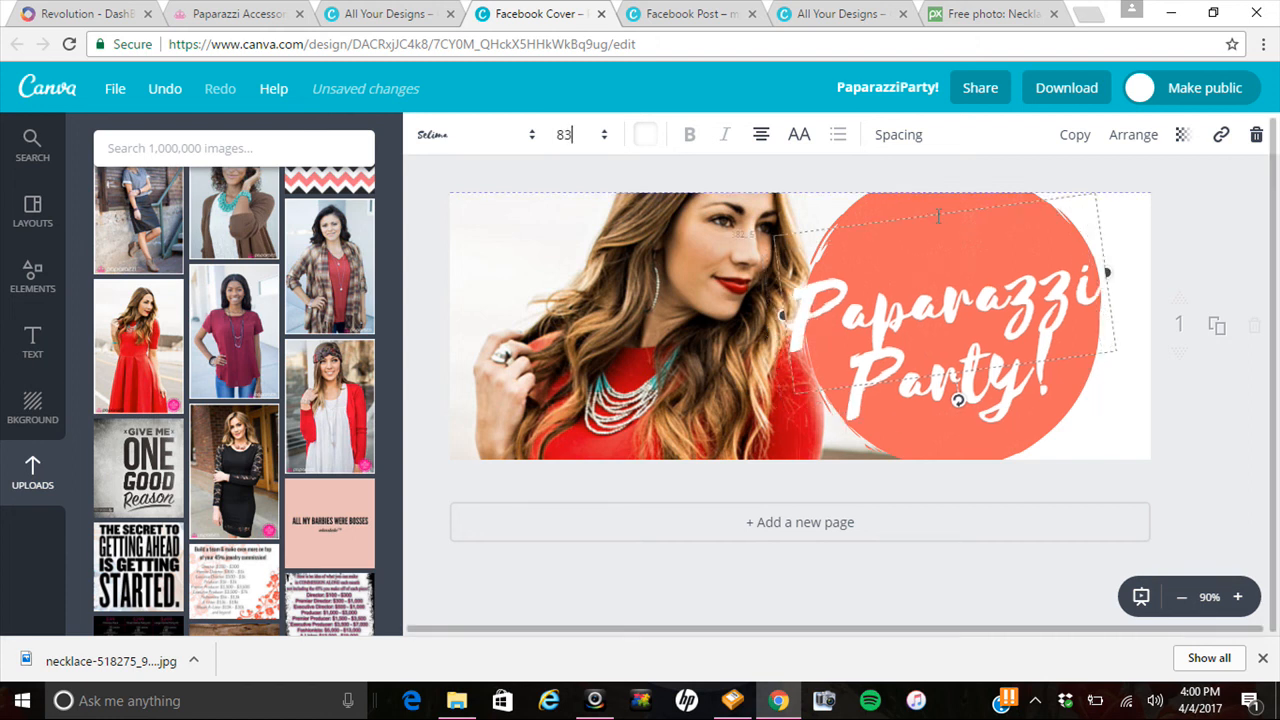
pyautogui.click(604, 141)
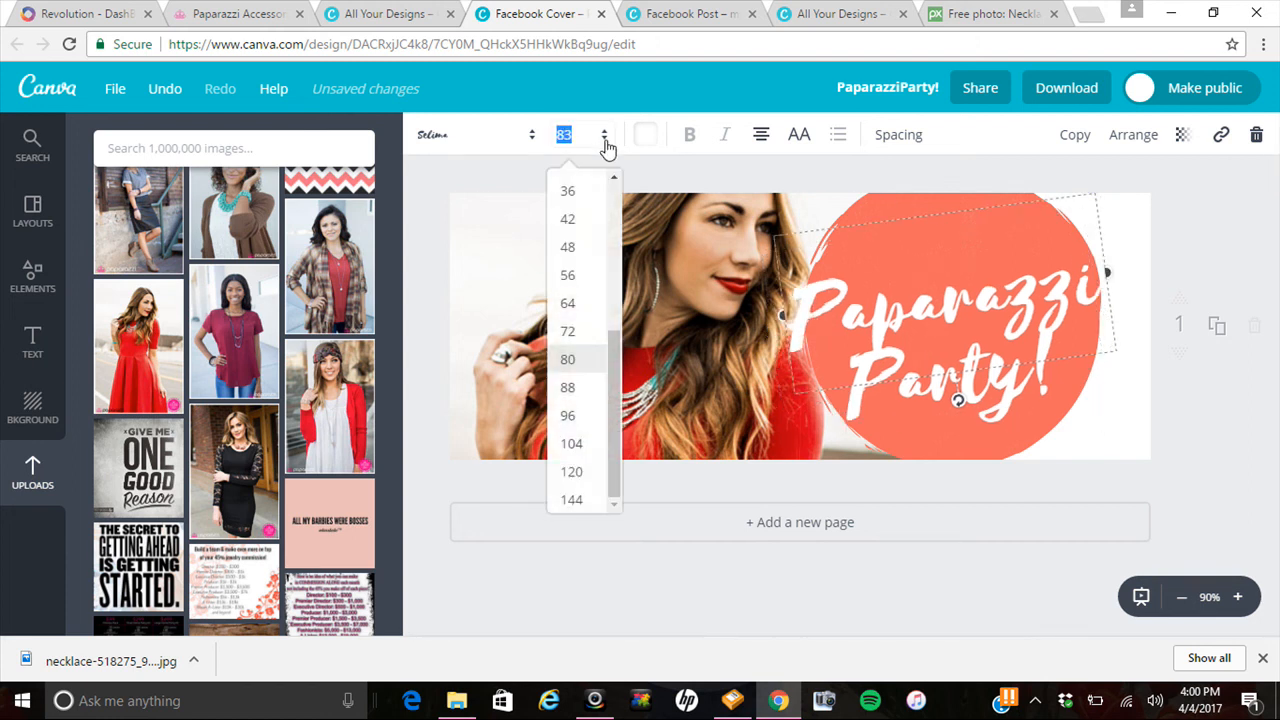
pyautogui.click(569, 331)
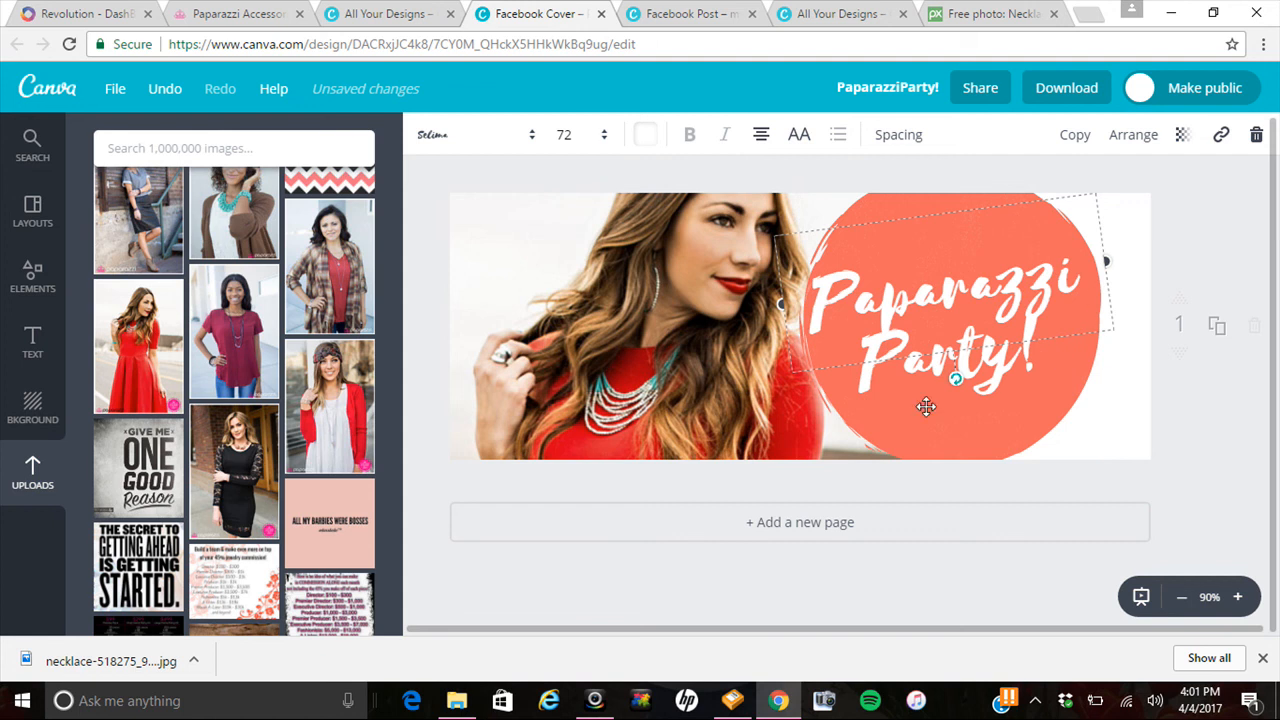
# Try default palette colours such as green, blue, turquoise, grey and coral red on the circle behind the text.
pyautogui.click(988, 415)
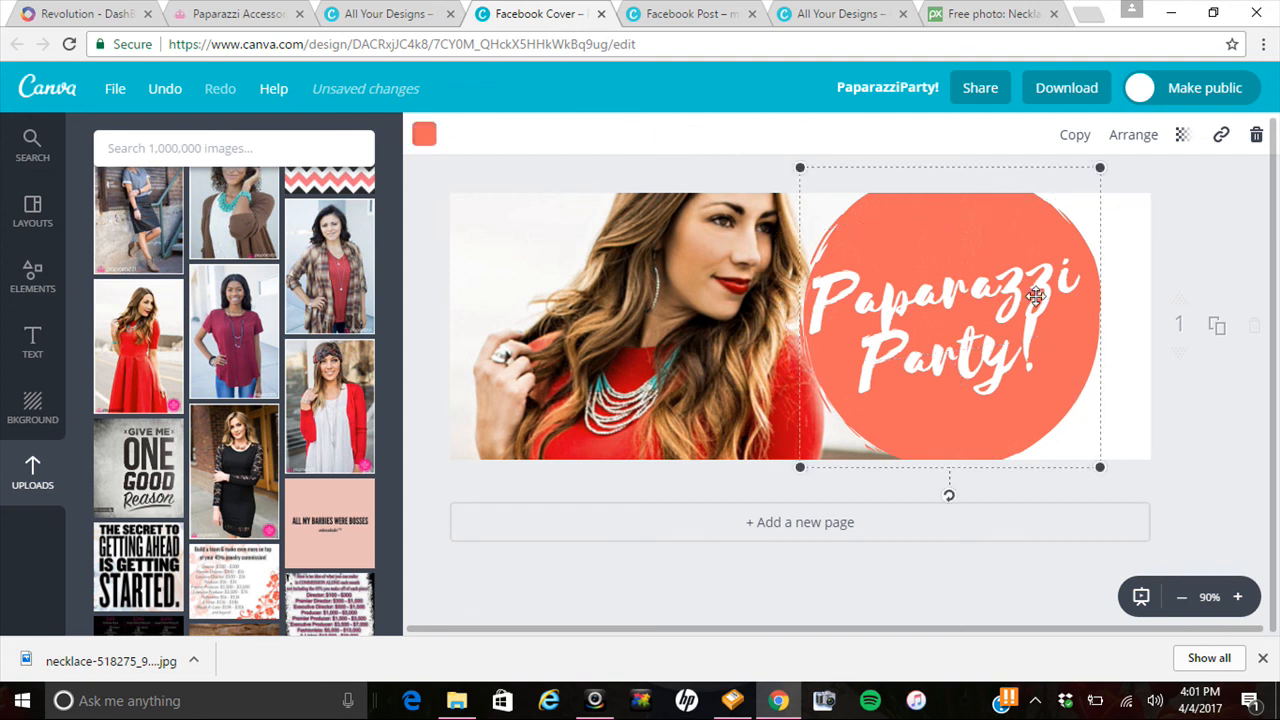
pyautogui.click(914, 238)
pyautogui.hotkey('ctrl', 'z')
pyautogui.click(990, 410)
pyautogui.click(424, 136)
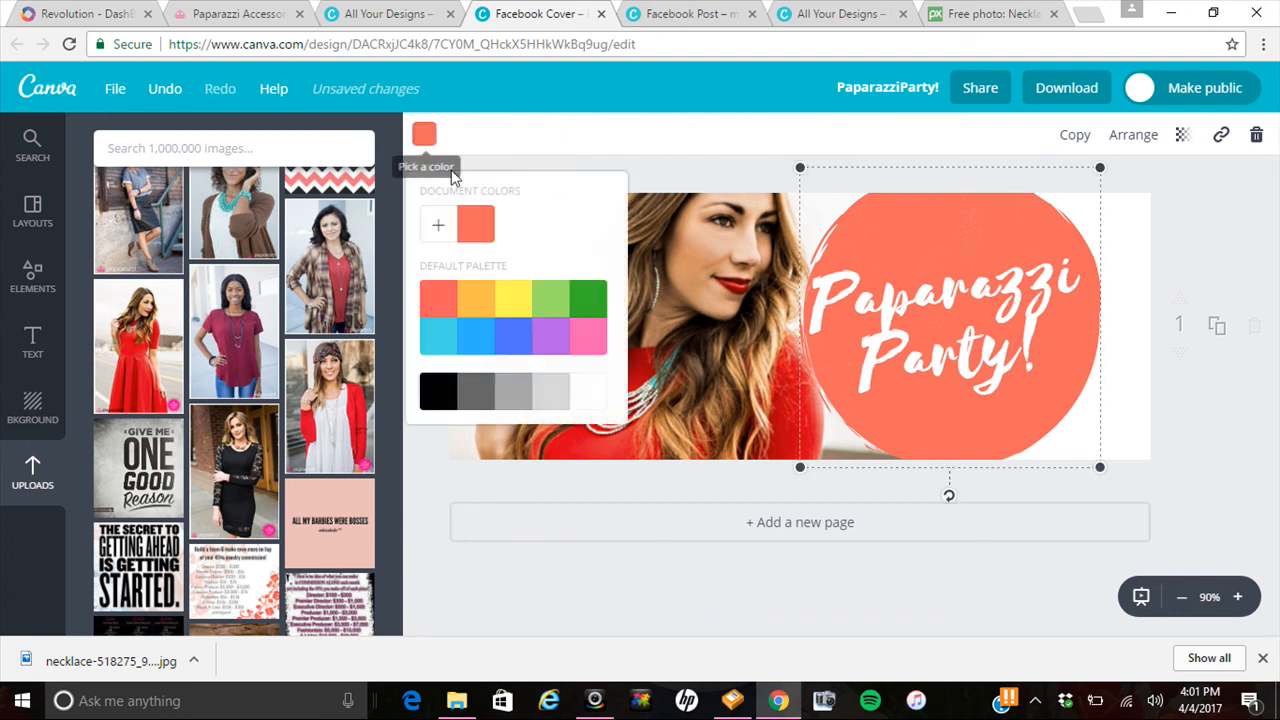
pyautogui.click(585, 345)
pyautogui.click(590, 304)
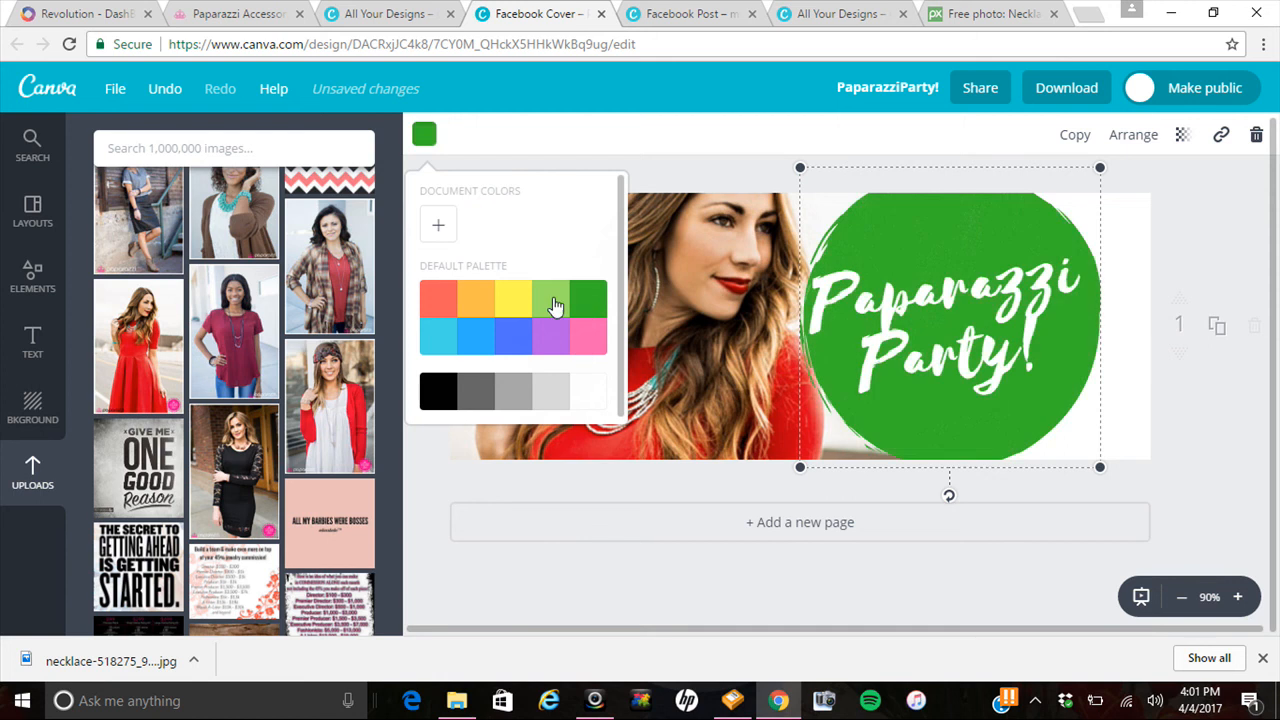
pyautogui.click(551, 309)
pyautogui.click(465, 344)
pyautogui.click(437, 342)
pyautogui.click(445, 296)
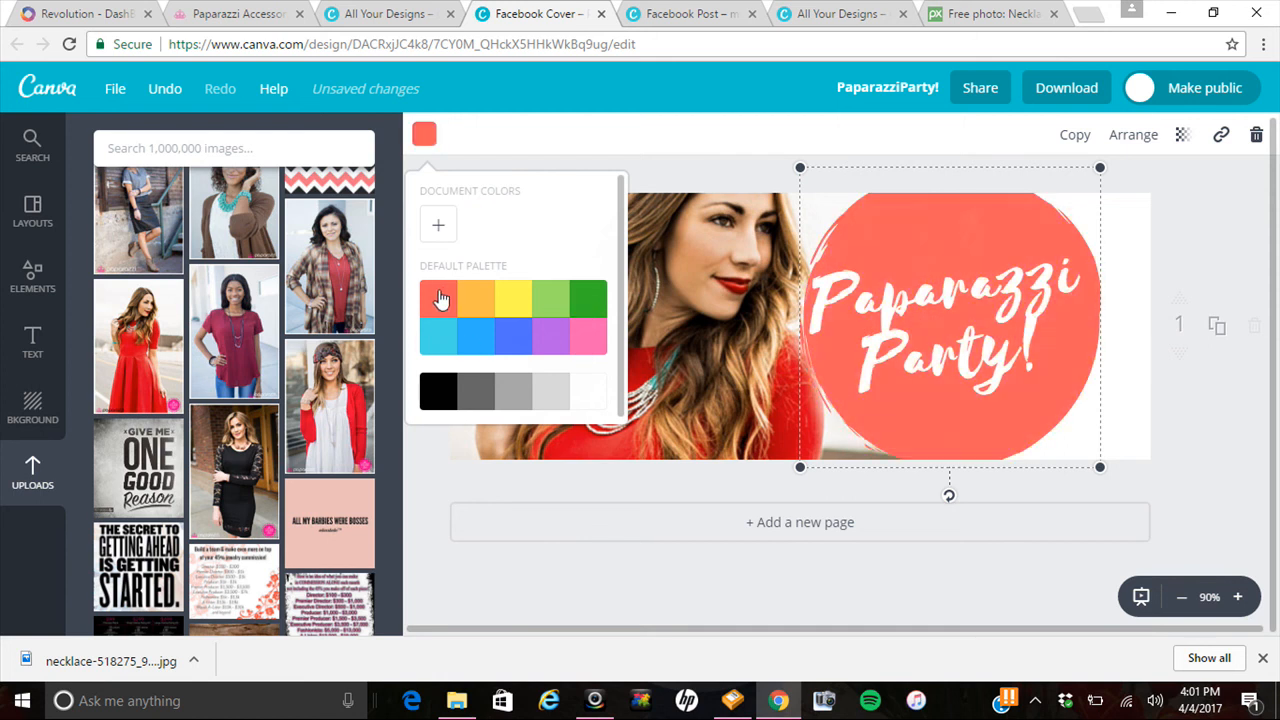
pyautogui.click(471, 349)
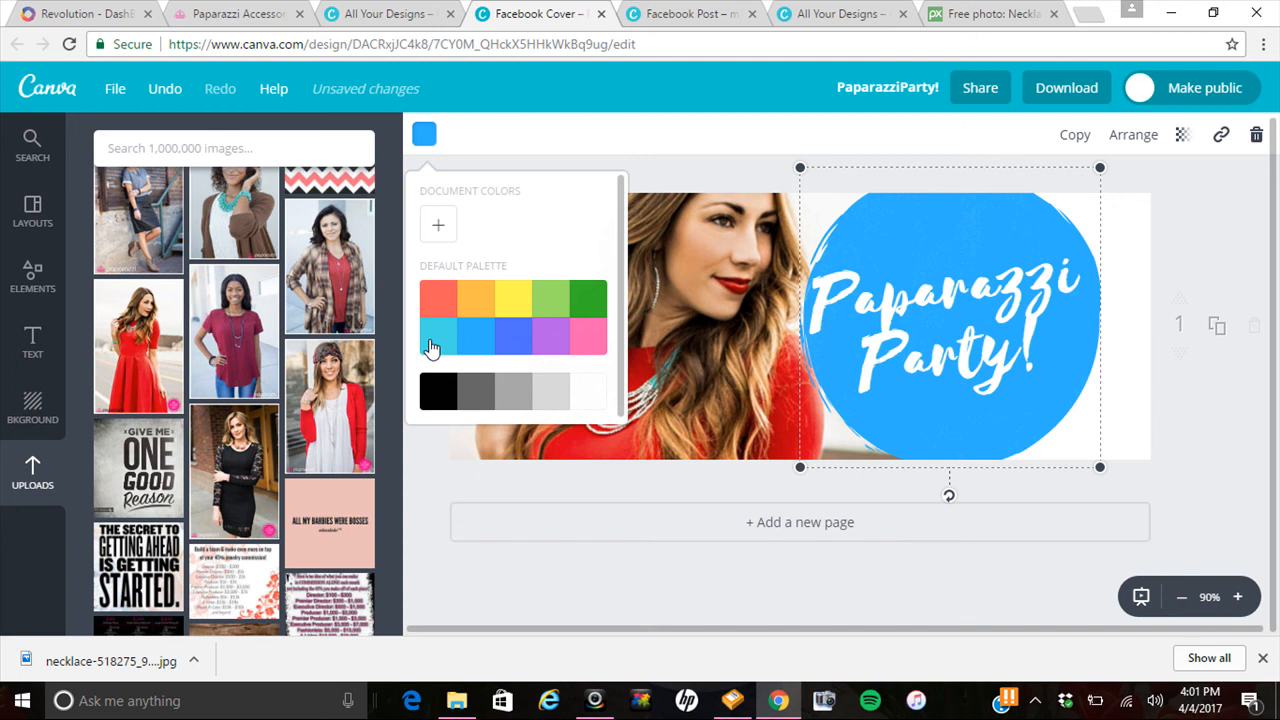
pyautogui.click(432, 346)
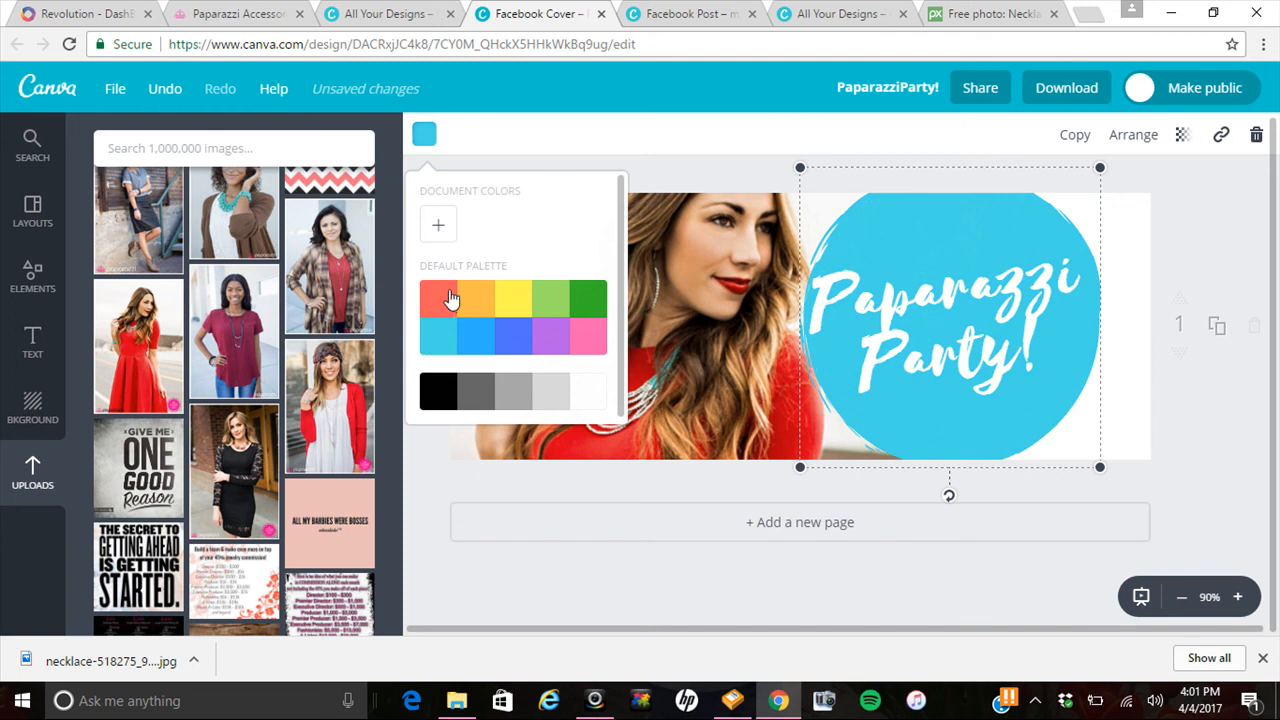
pyautogui.click(501, 393)
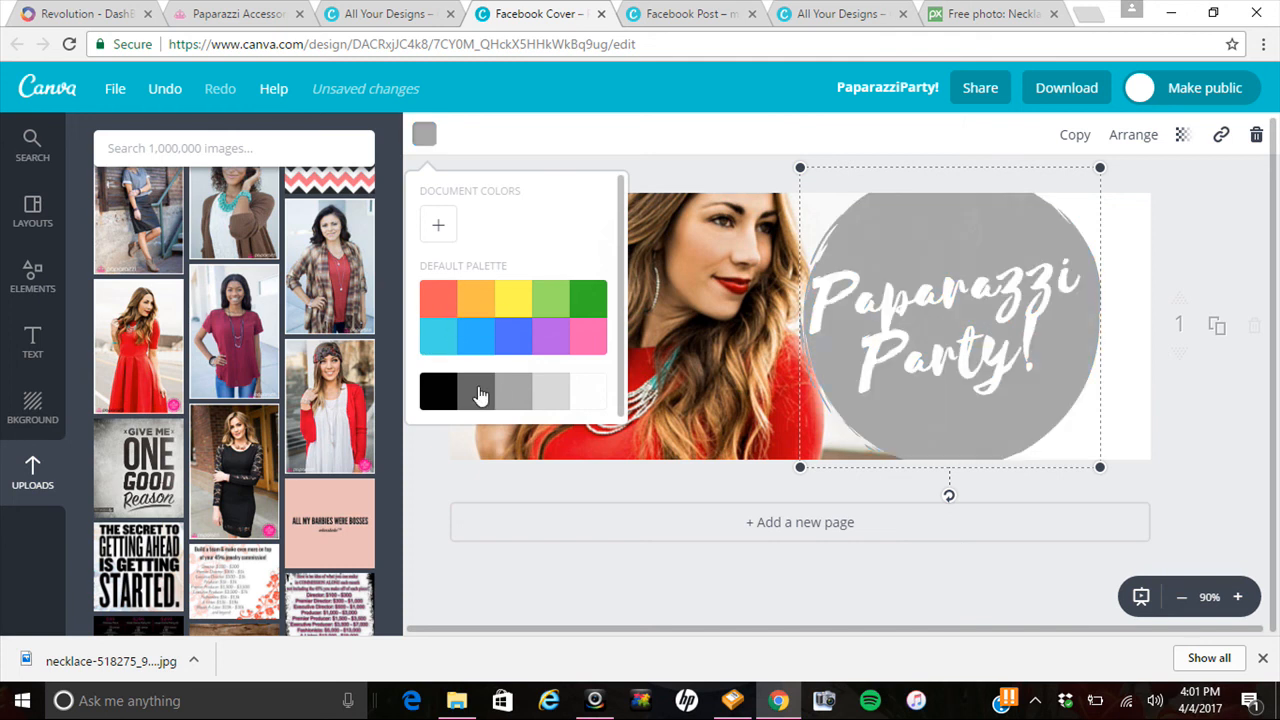
pyautogui.click(446, 301)
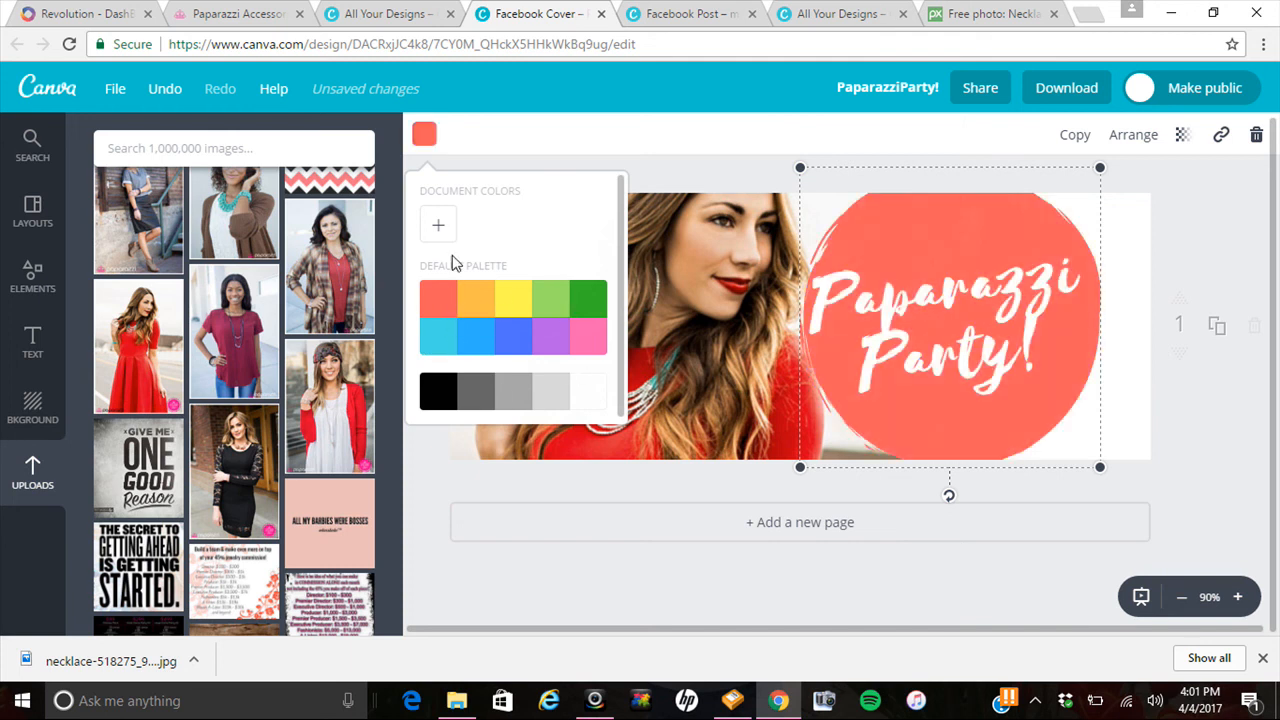
# Give the circle the custom teal colour 5cc0cb to match the turquoise necklace.
pyautogui.click(441, 228)
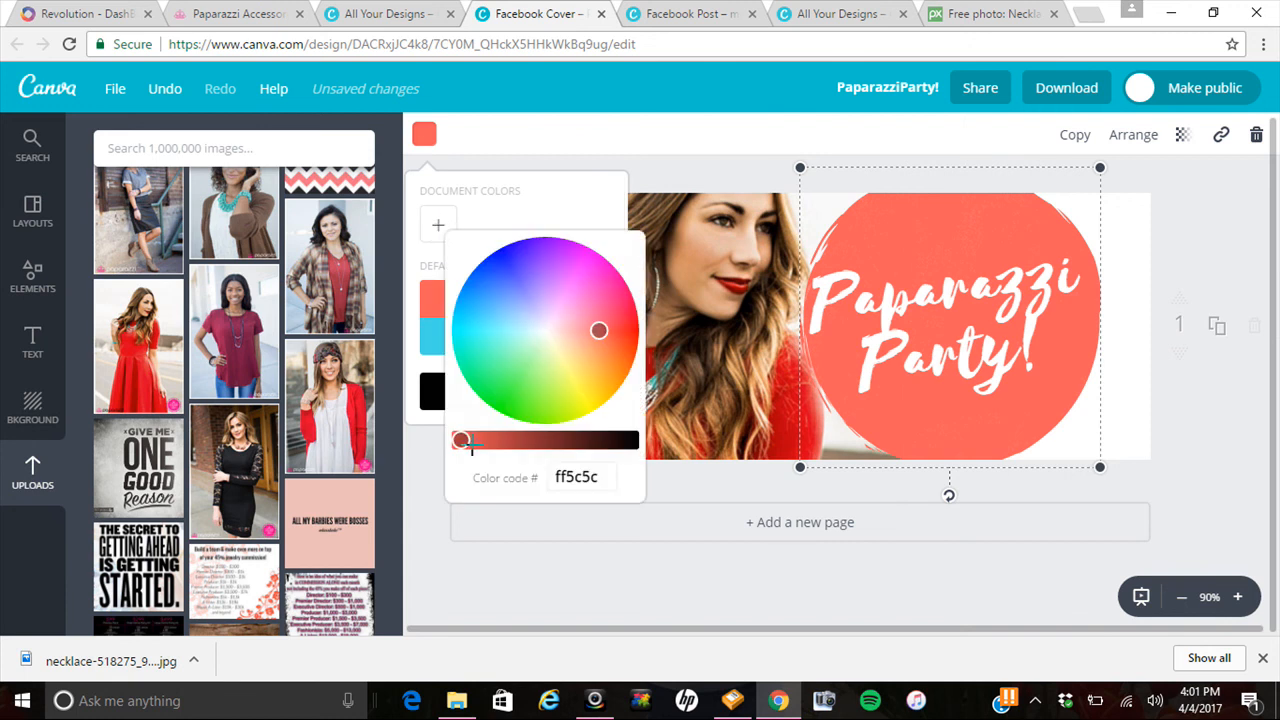
pyautogui.moveTo(463, 439); pyautogui.dragTo(495, 440)
pyautogui.moveTo(599, 332)
pyautogui.mouseDown()
pyautogui.moveTo(504, 321)
pyautogui.moveTo(490, 266)
pyautogui.moveTo(503, 339)
pyautogui.moveTo(542, 380)
pyautogui.moveTo(527, 371)
pyautogui.moveTo(521, 397)
pyautogui.moveTo(499, 325)
pyautogui.mouseUp()
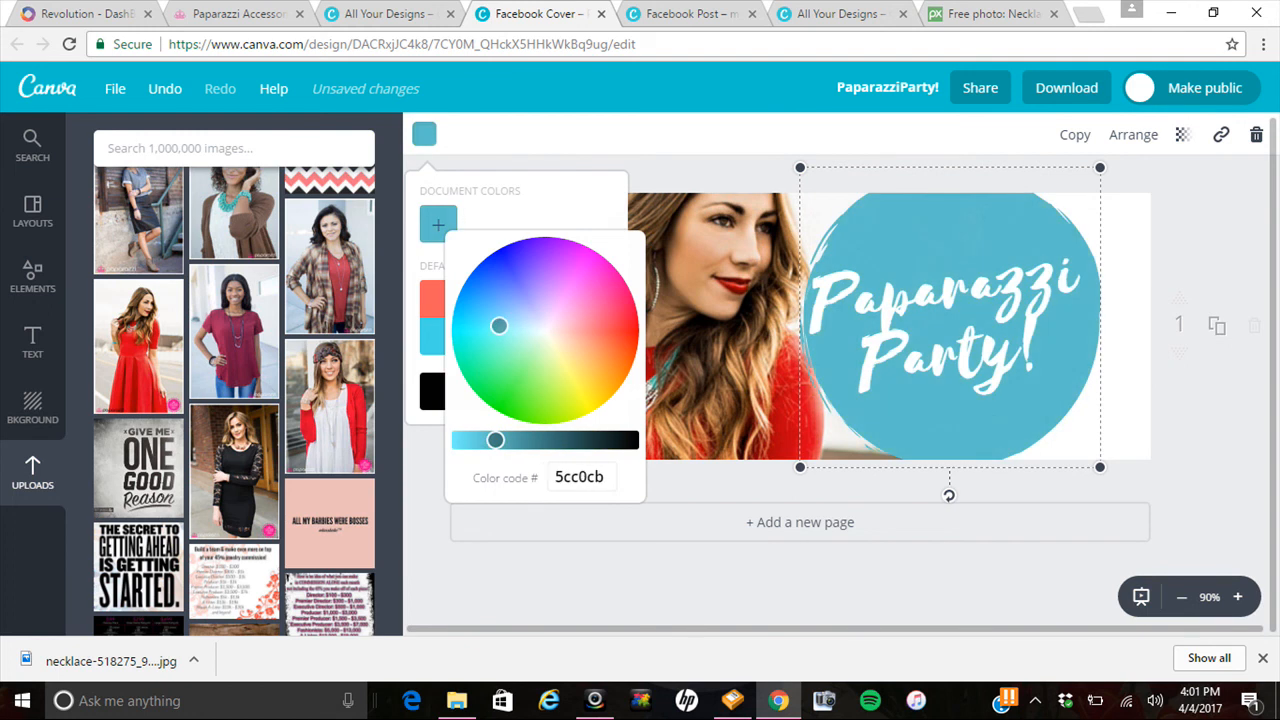
pyautogui.click(685, 176)
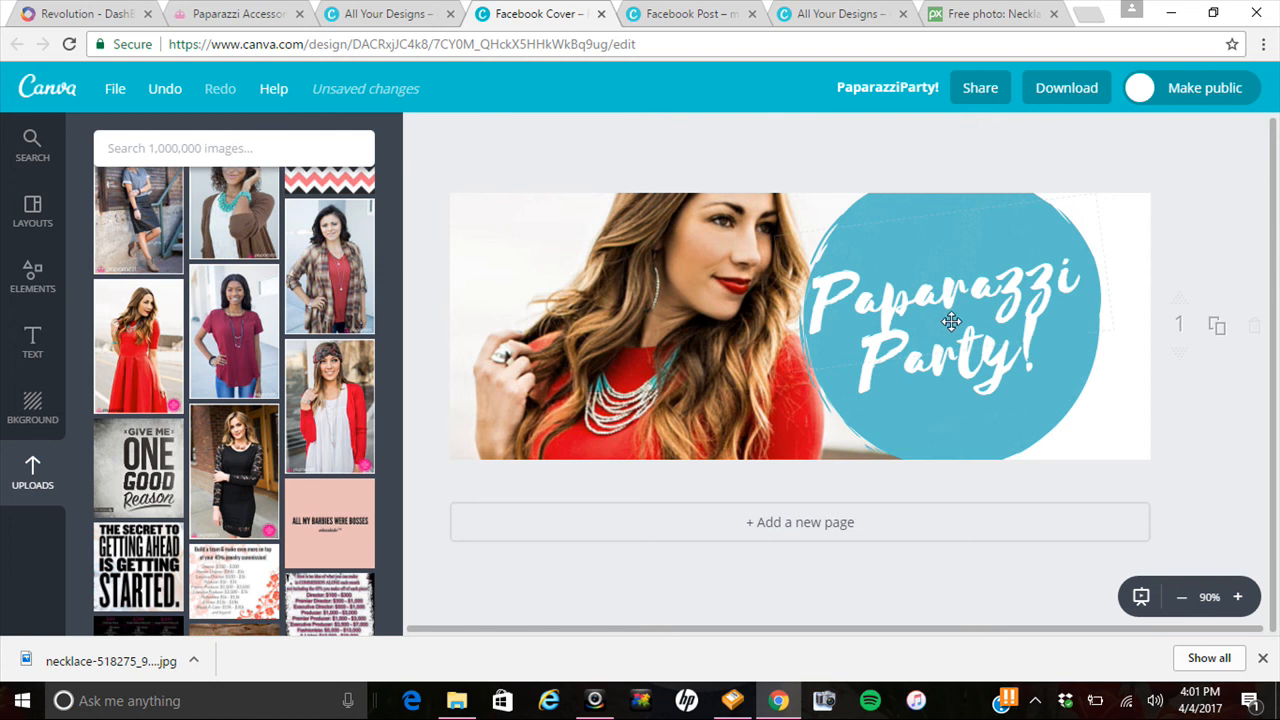
# Enlarge the teal circle to fill the cover's right end and move "Paparazzi Party!" into its upper part.
pyautogui.click(857, 210)
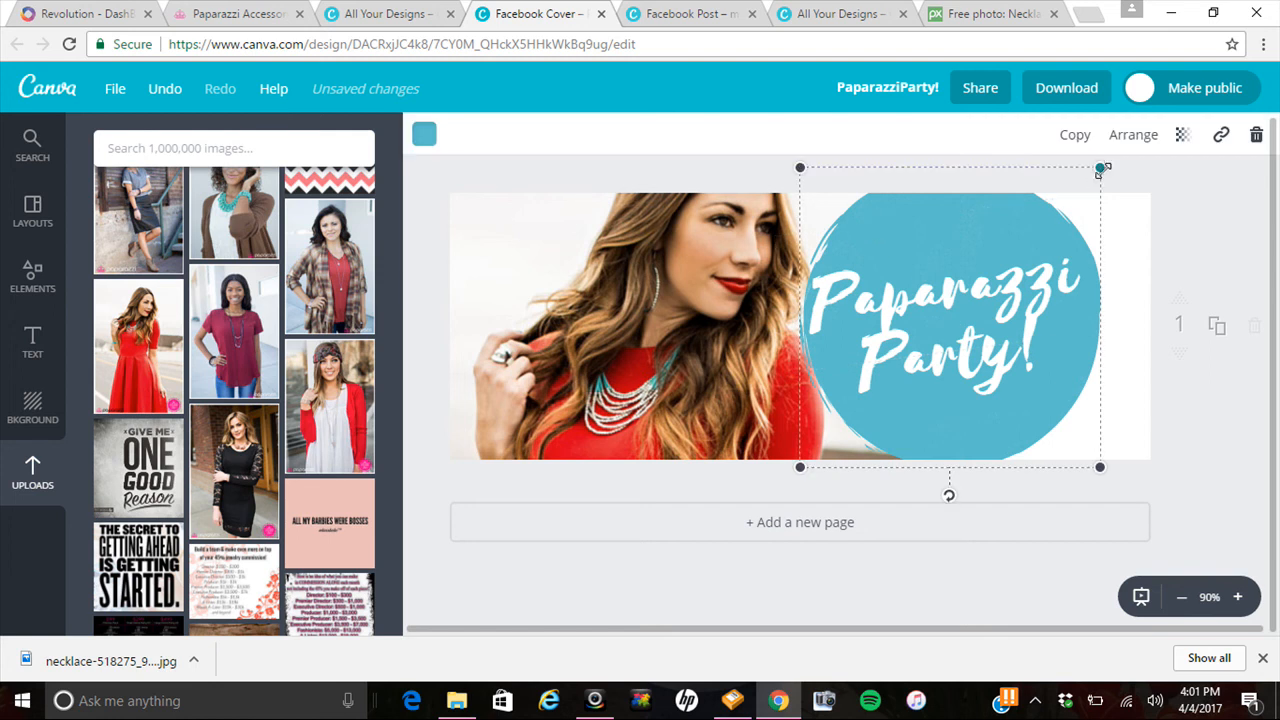
pyautogui.moveTo(1101, 170); pyautogui.dragTo(1257, 191)
pyautogui.moveTo(977, 235); pyautogui.dragTo(1024, 225)
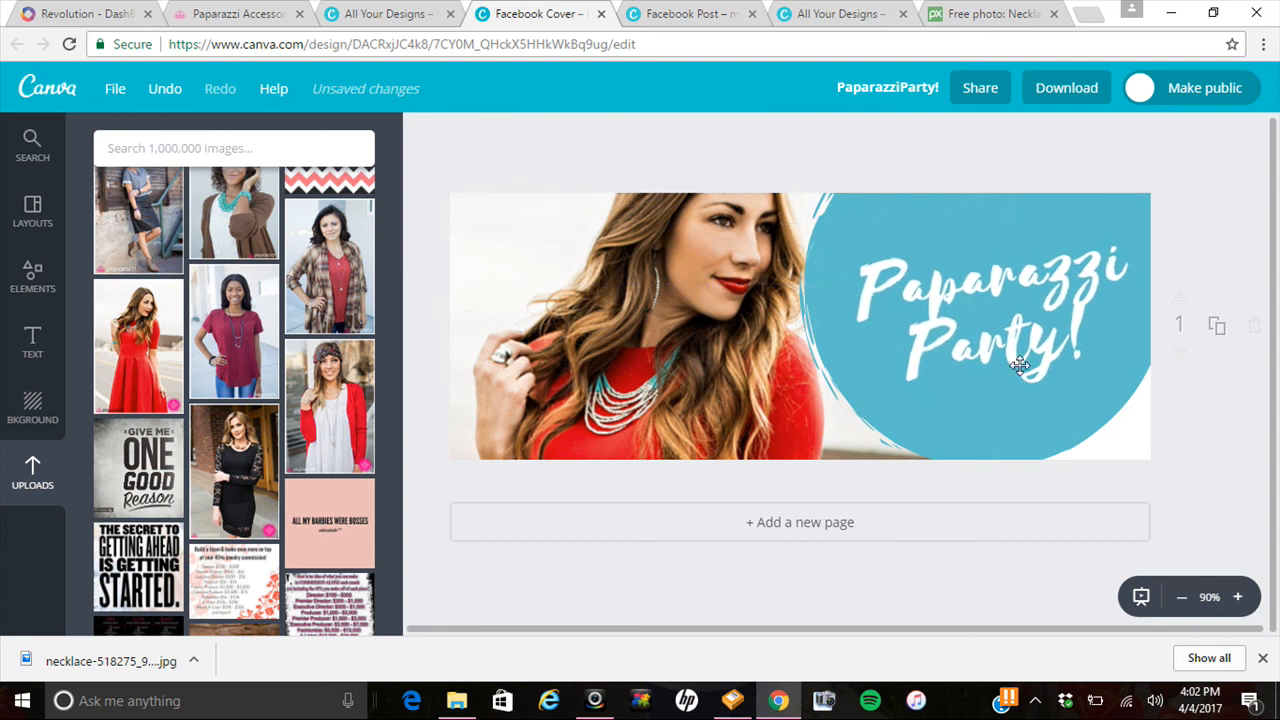
pyautogui.moveTo(982, 412); pyautogui.dragTo(1014, 443)
pyautogui.moveTo(986, 337); pyautogui.dragTo(980, 306)
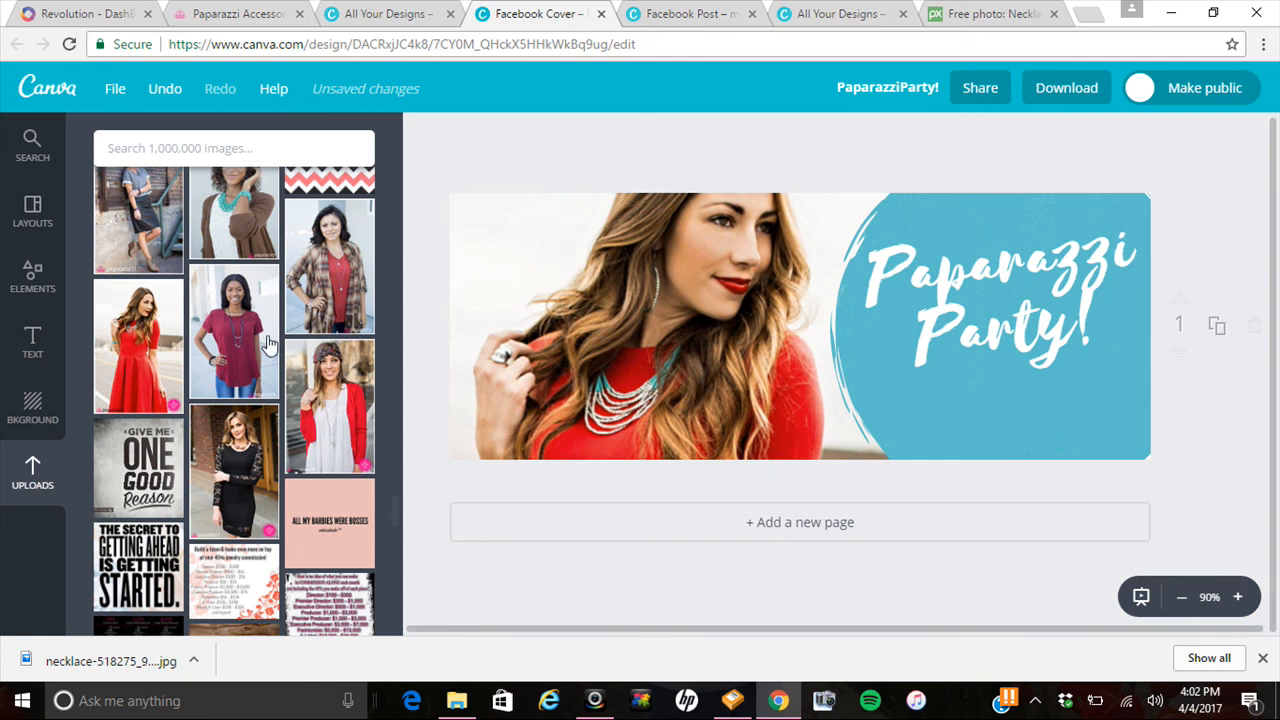
# Add the free "Blackbird" text design, shrink it and place it beneath "Paparazzi Party!" on the teal circle.
pyautogui.click(33, 345)
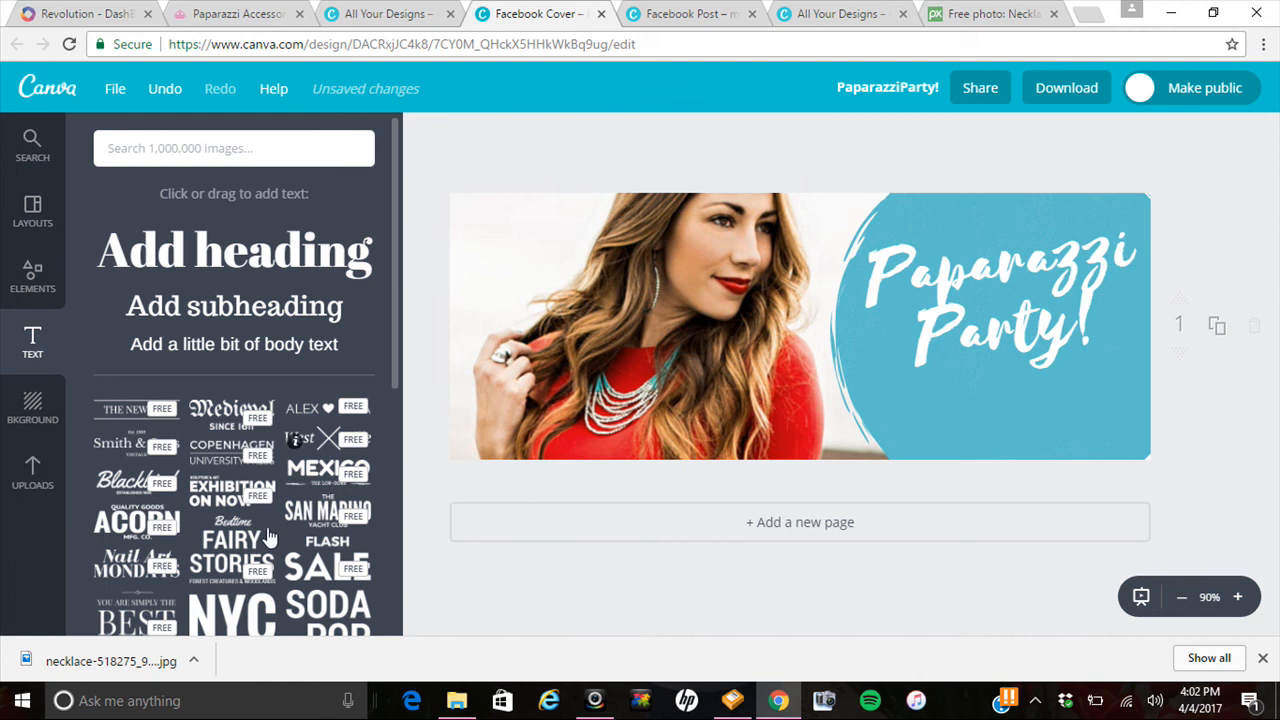
pyautogui.moveTo(392, 288); pyautogui.dragTo(402, 338)
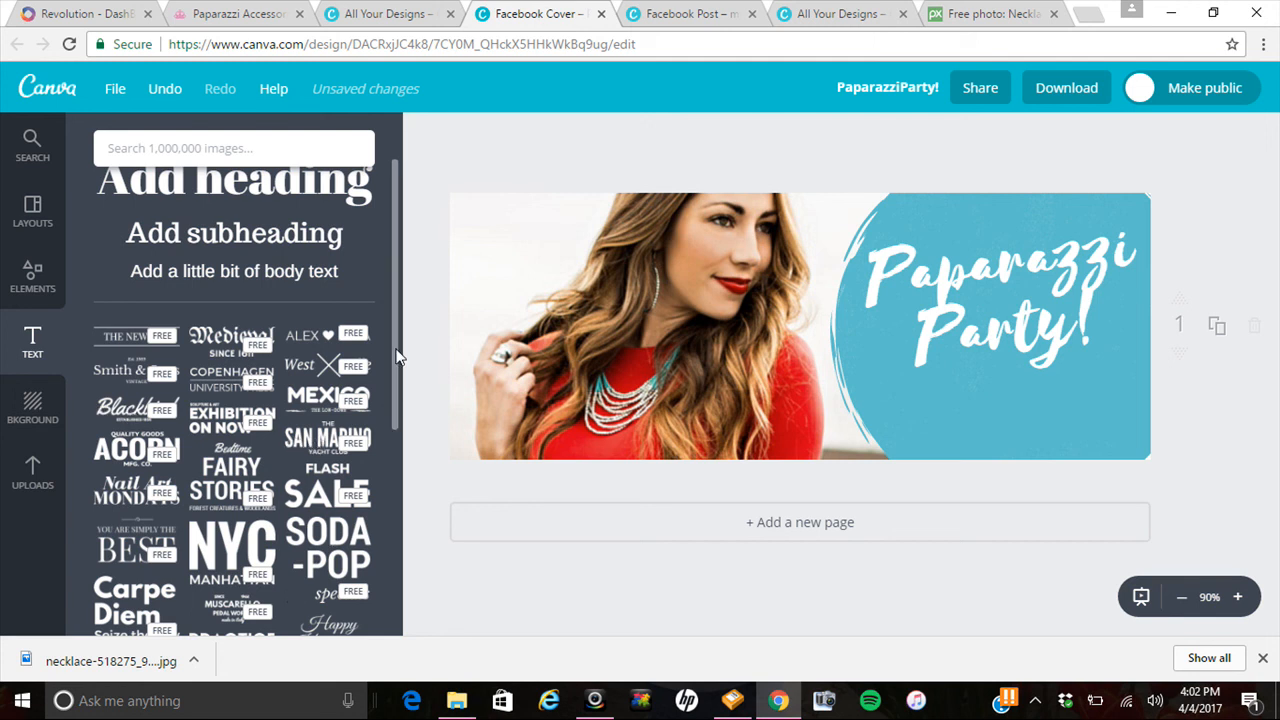
pyautogui.scroll(-3, 392, 420)
pyautogui.scroll(4, 383, 485)
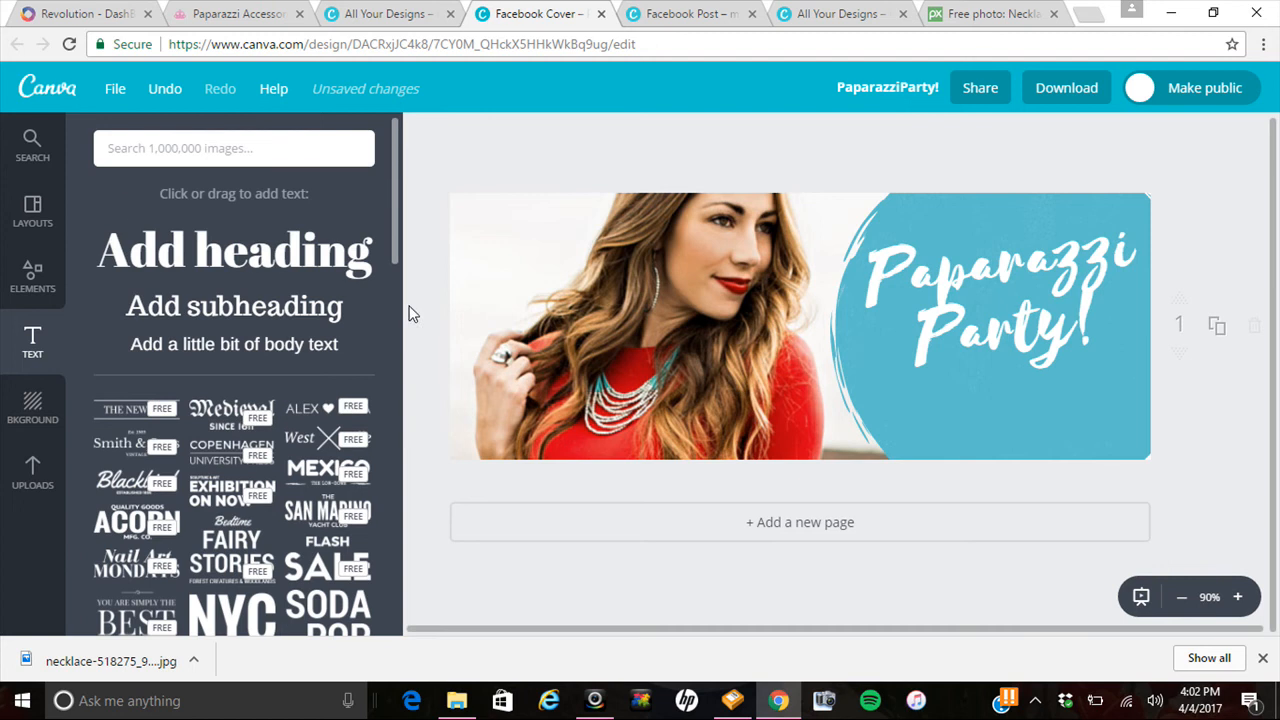
pyautogui.scroll(-1, 402, 349)
pyautogui.scroll(-1, 392, 362)
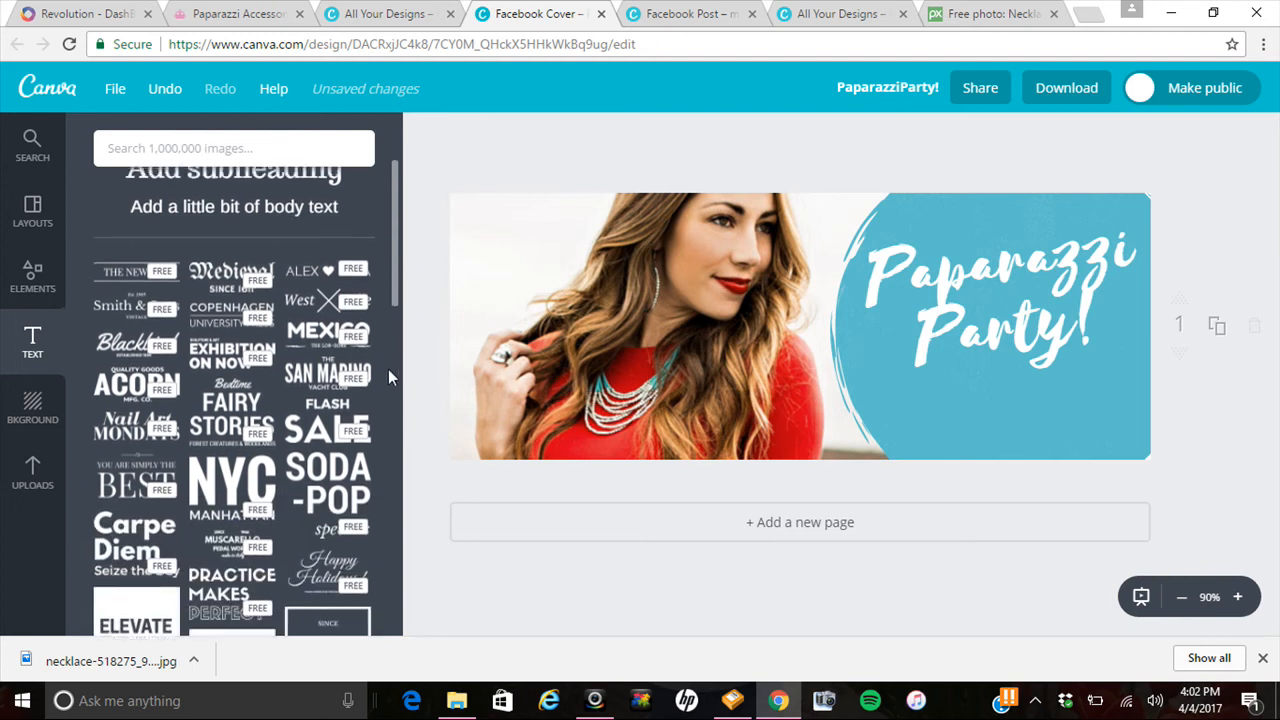
pyautogui.click(137, 343)
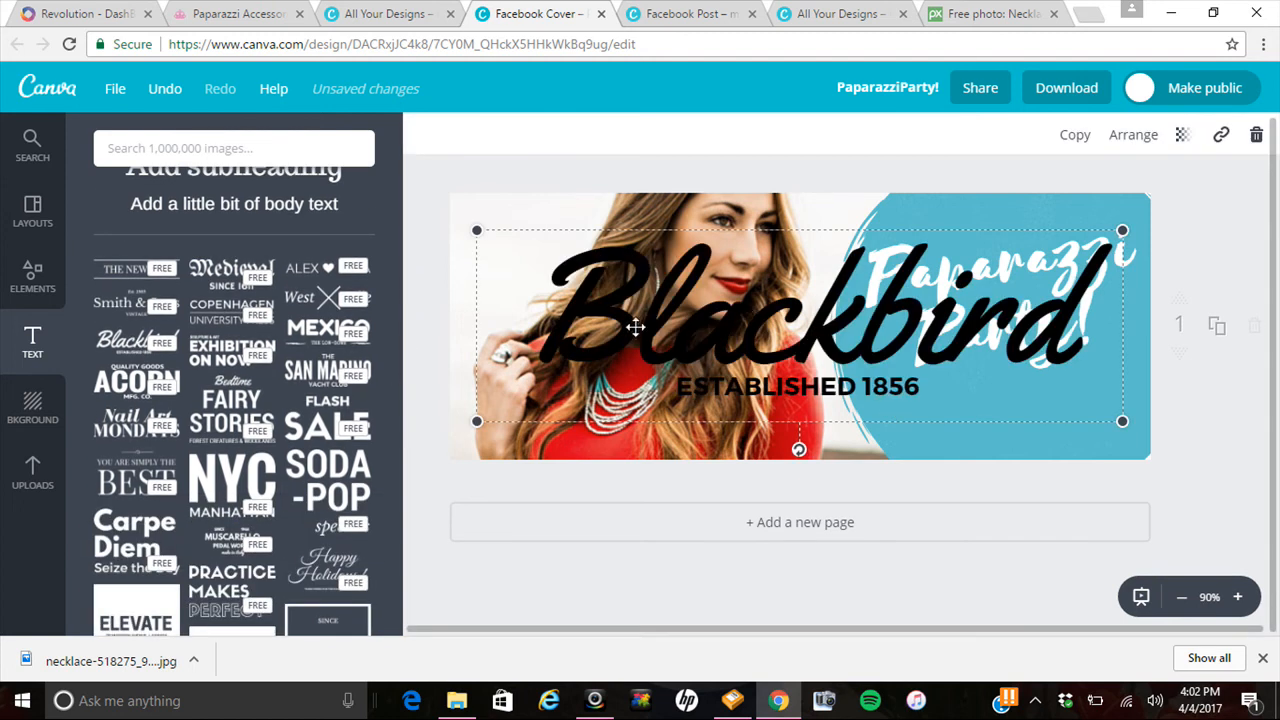
pyautogui.moveTo(478, 422); pyautogui.dragTo(873, 357)
pyautogui.moveTo(990, 357); pyautogui.dragTo(1004, 404)
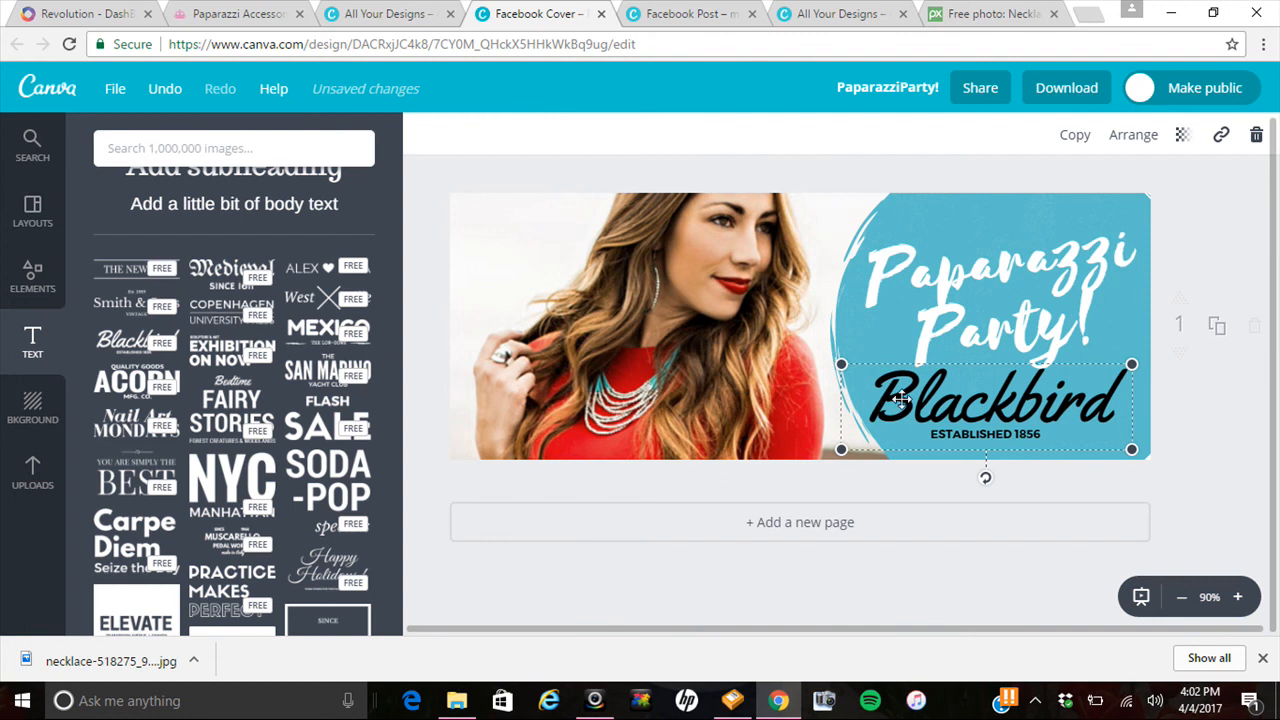
# Replace "Blackbird" with "Tonight" and the line "ESTABLISHED 1856" with "@ 7pm PST".
pyautogui.doubleClick(973, 391)
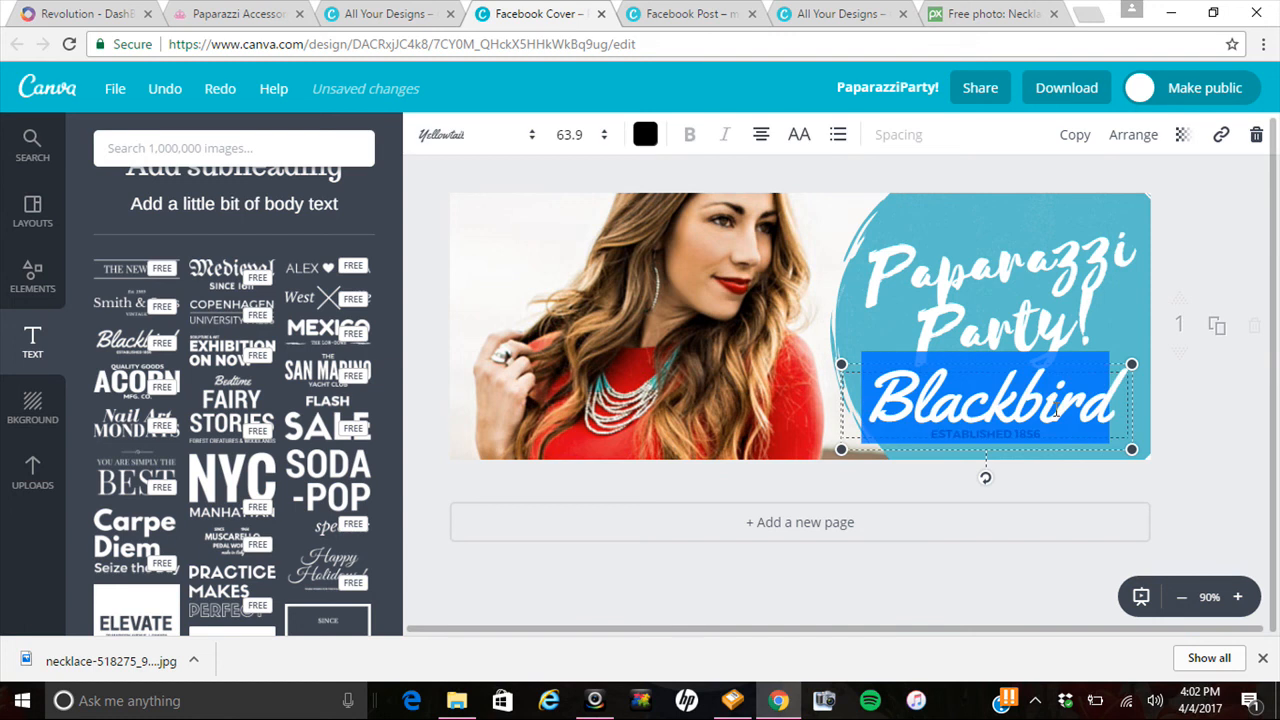
pyautogui.write('Tonight')
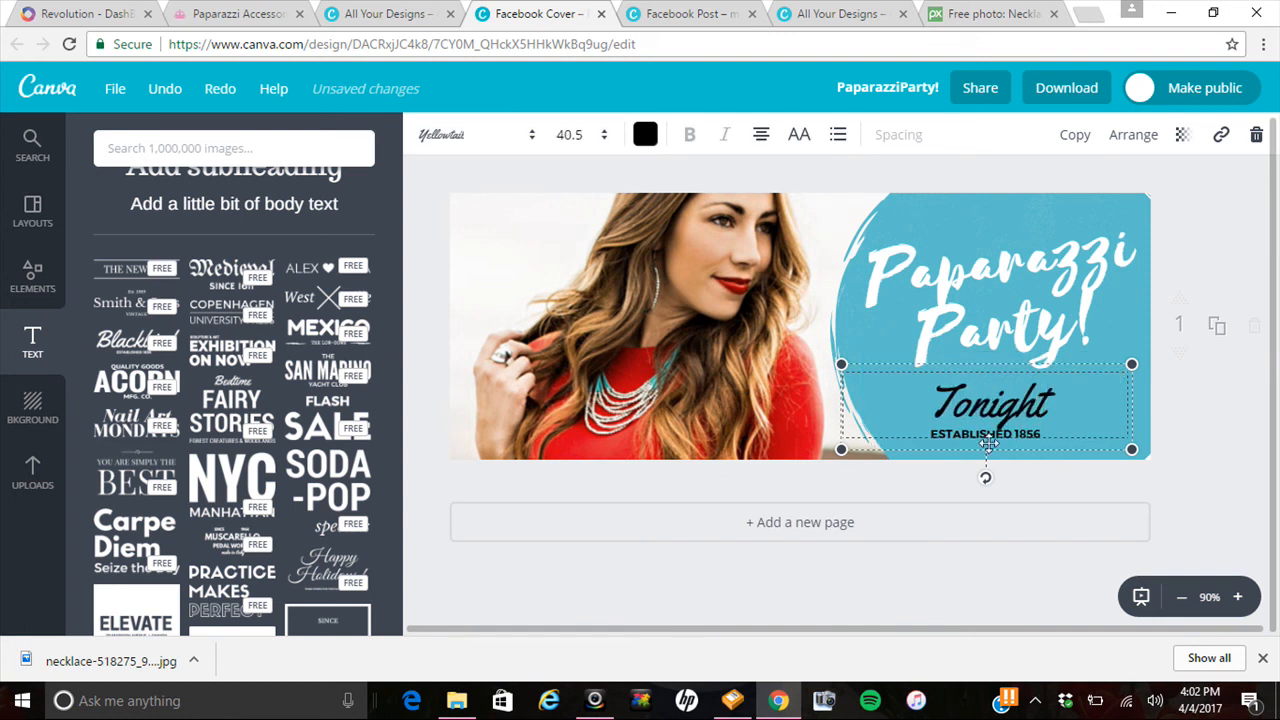
pyautogui.click(980, 437)
pyautogui.moveTo(940, 440); pyautogui.dragTo(1074, 440)
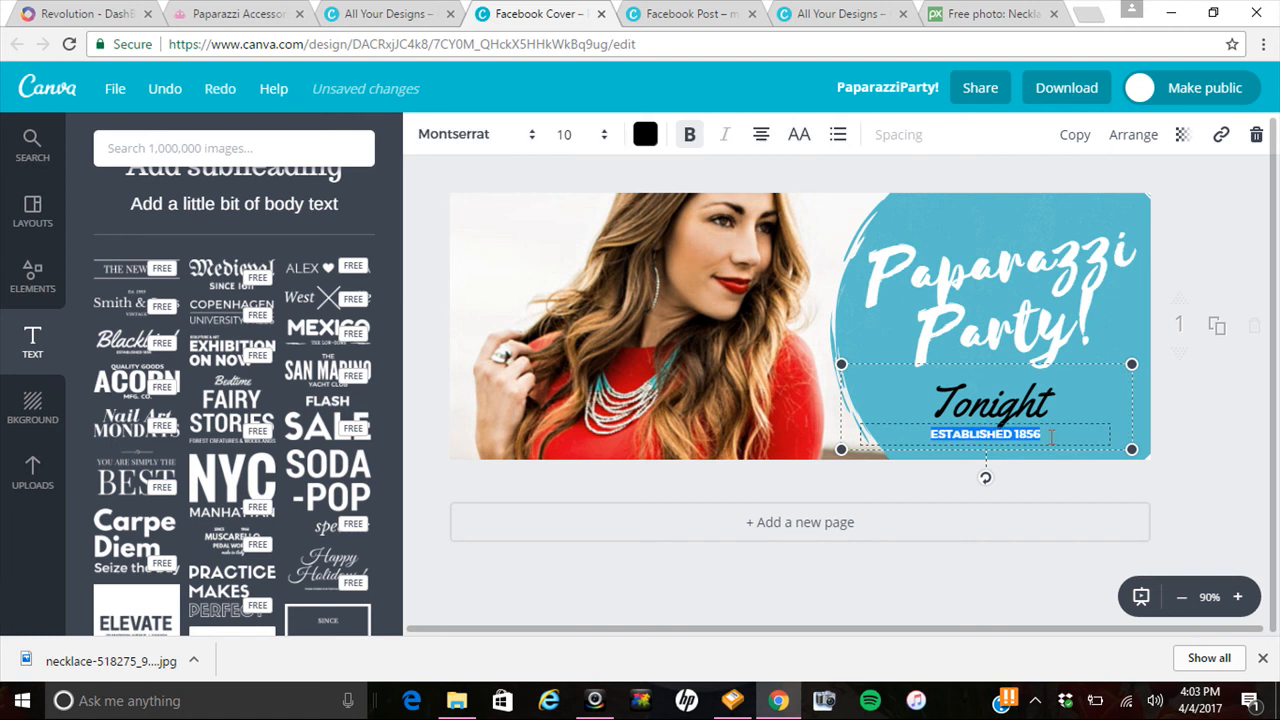
pyautogui.click(1051, 437)
pyautogui.moveTo(1044, 434); pyautogui.dragTo(919, 433)
pyautogui.write('@ 7p')
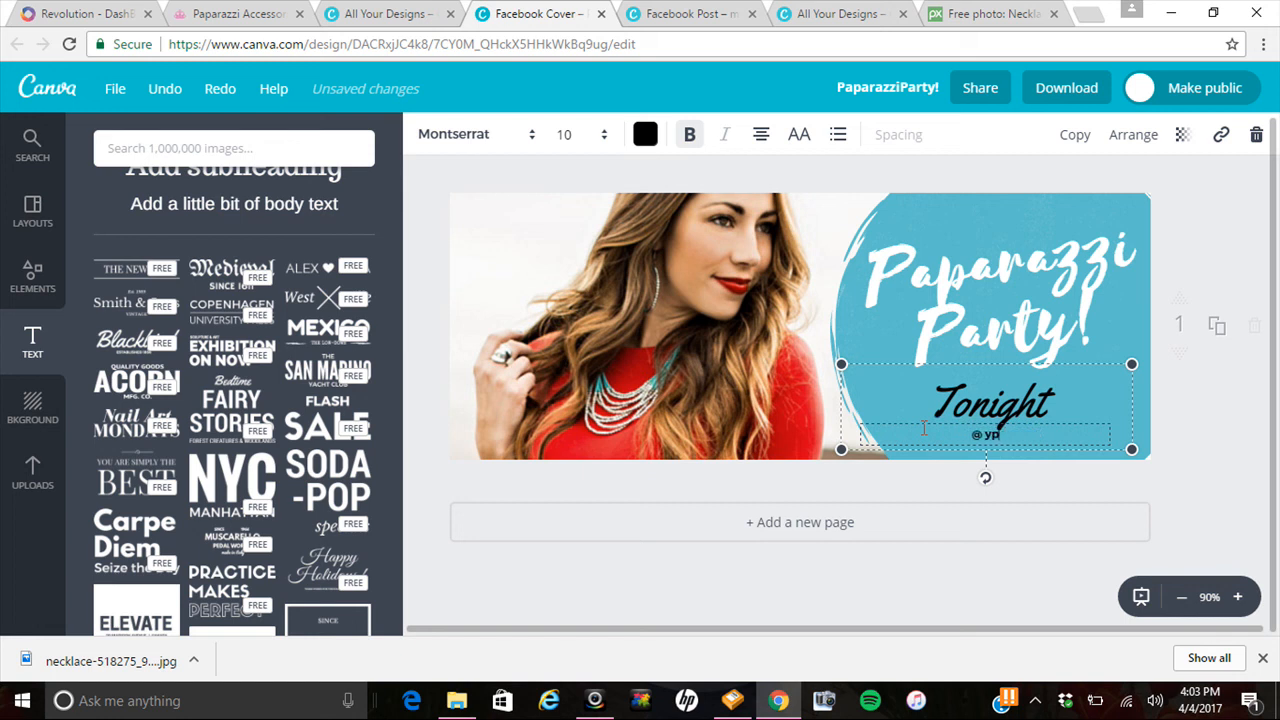
pyautogui.write('m PST')
pyautogui.click(1164, 204)
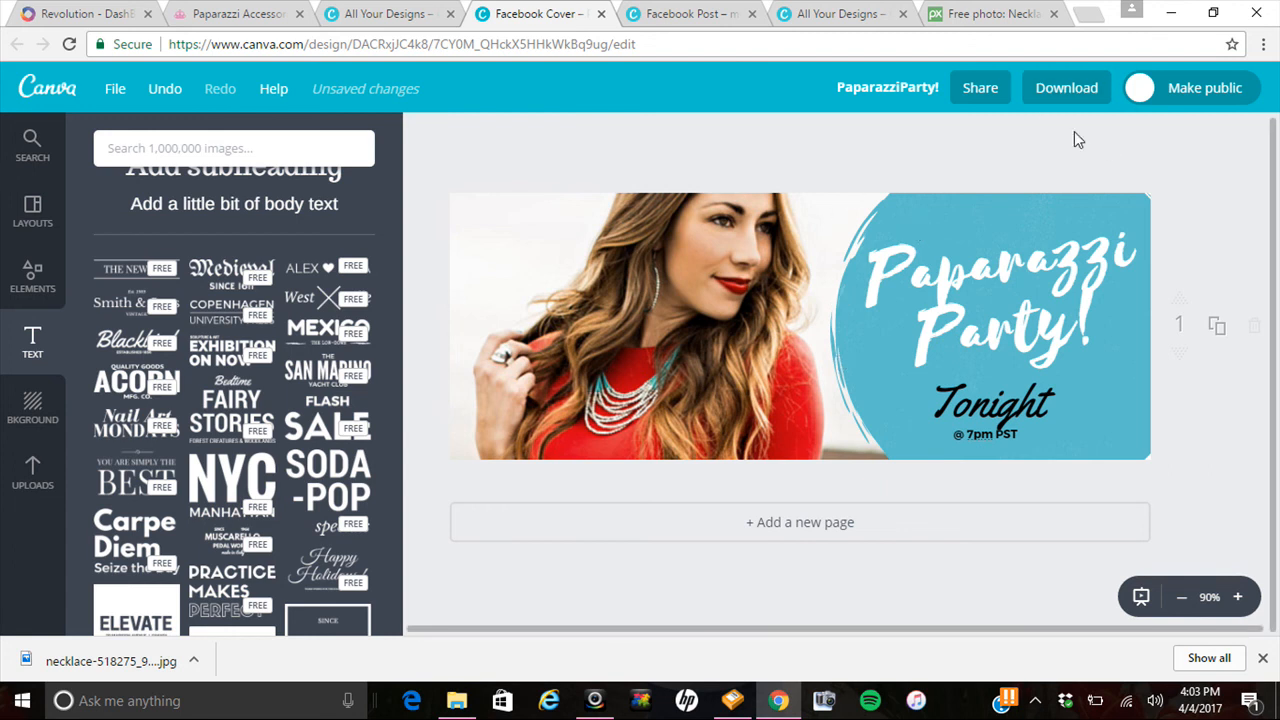
# Download the cover as a PNG image and save it to the Desktop under the file name "Red Dress Girl Banner".
pyautogui.click(1068, 90)
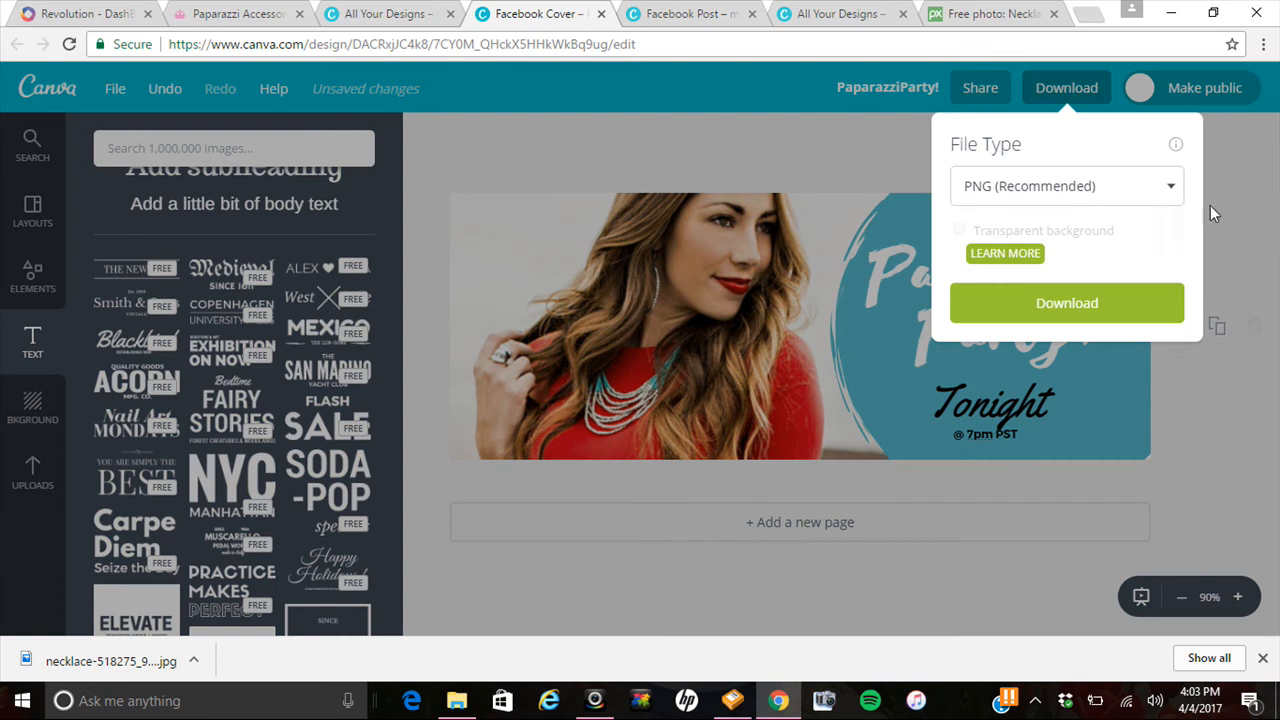
pyautogui.click(1163, 190)
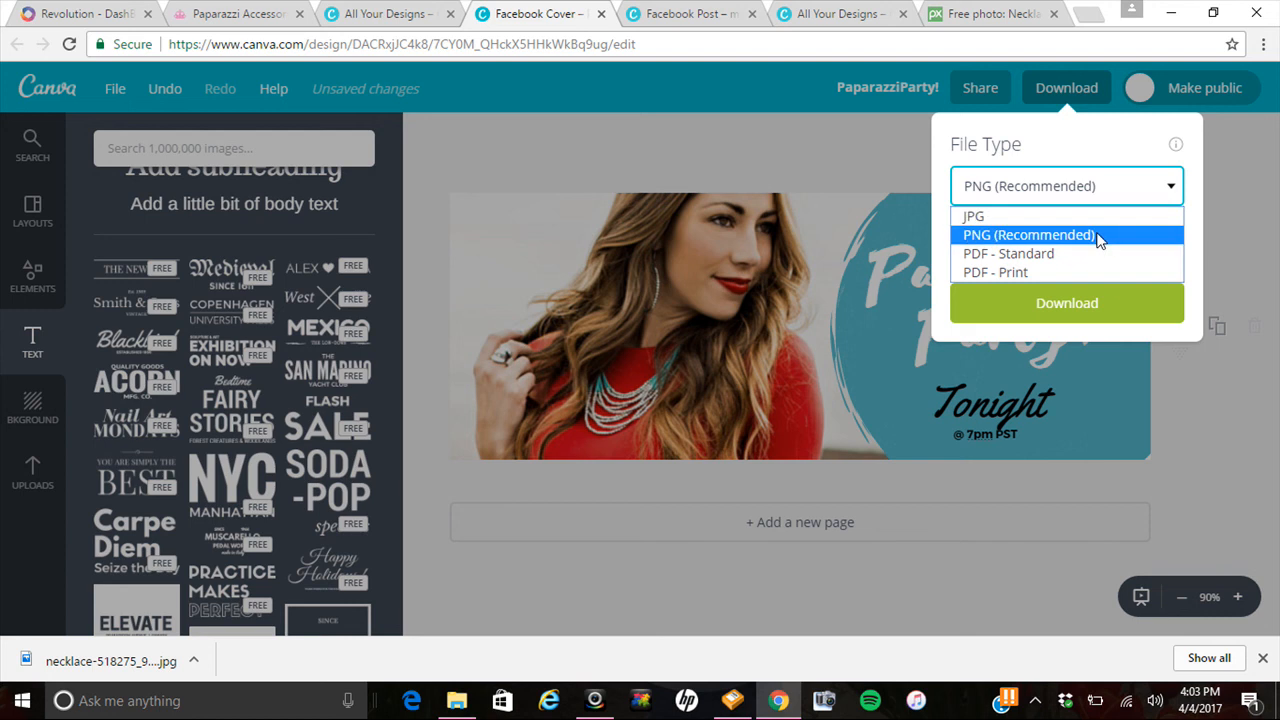
pyautogui.click(1057, 240)
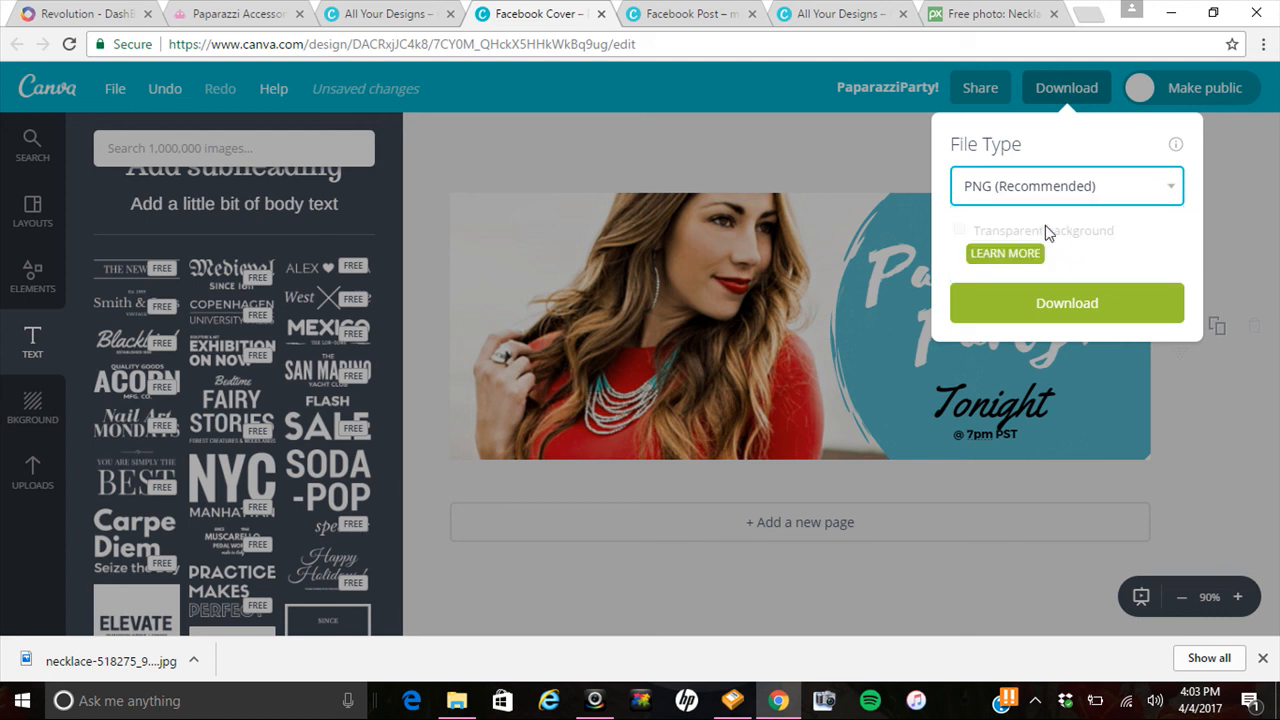
pyautogui.click(1085, 301)
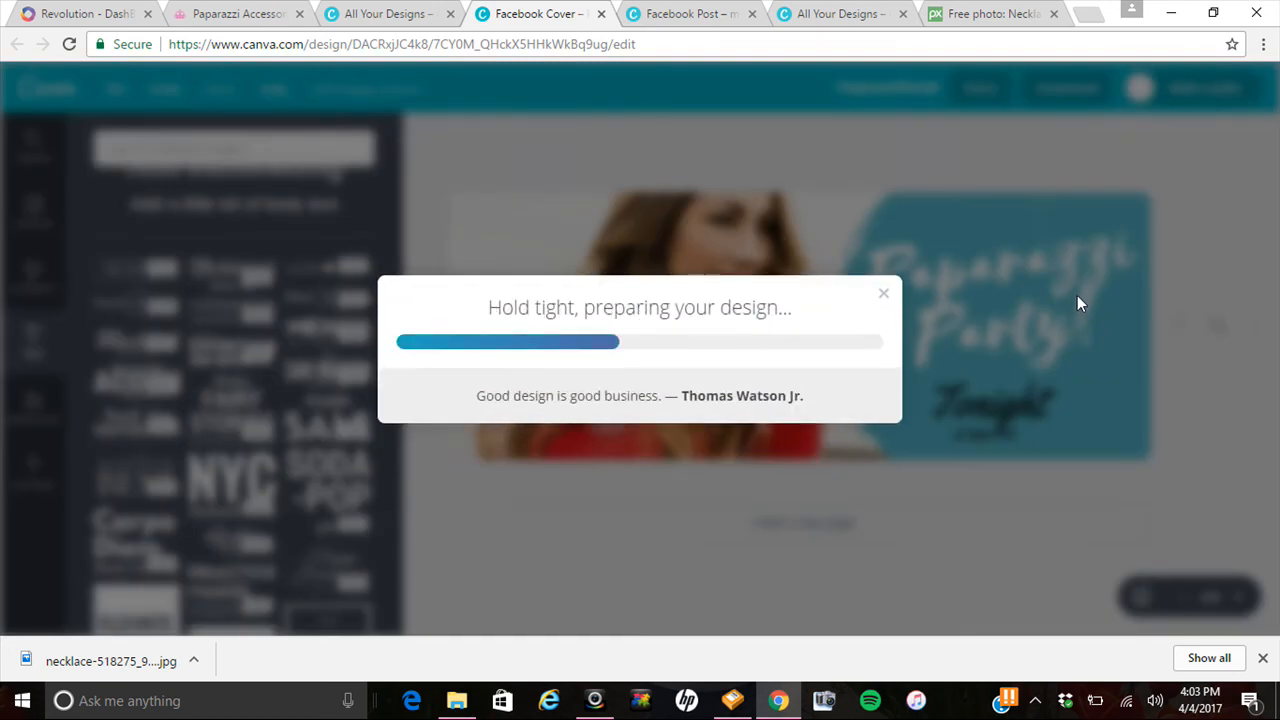
pyautogui.click(1262, 658)
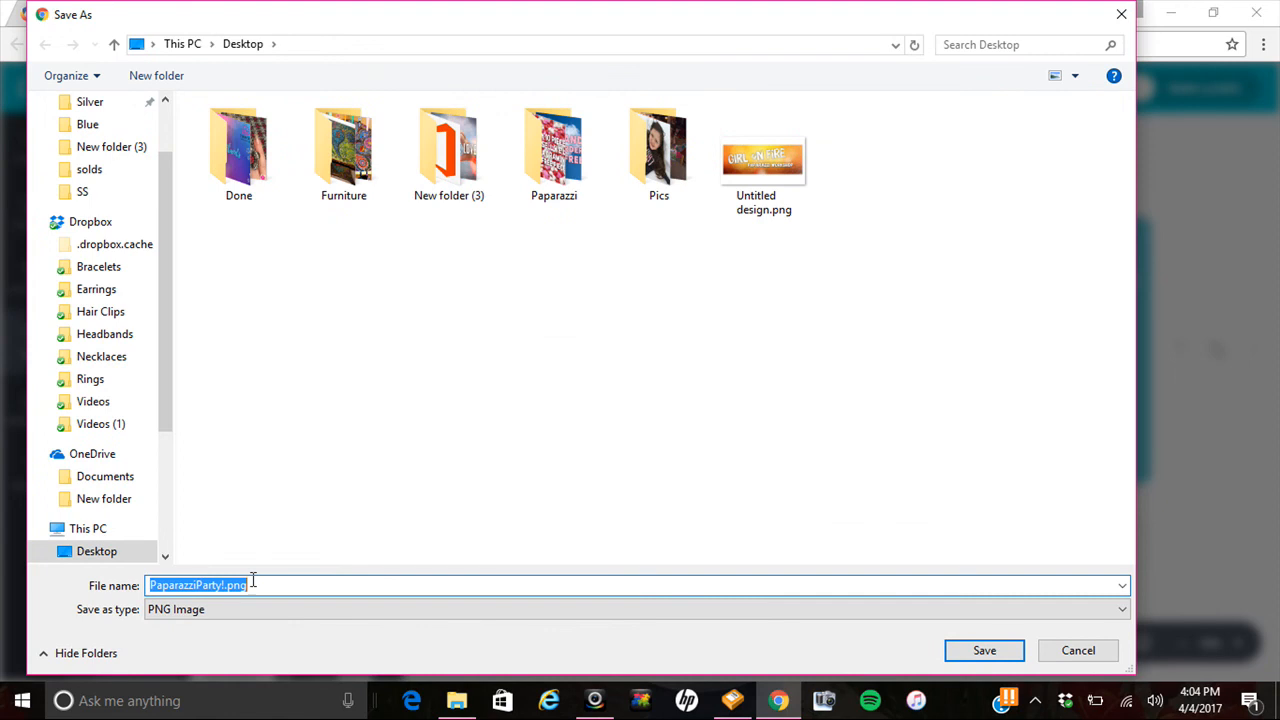
pyautogui.write('Red Dress Girl')
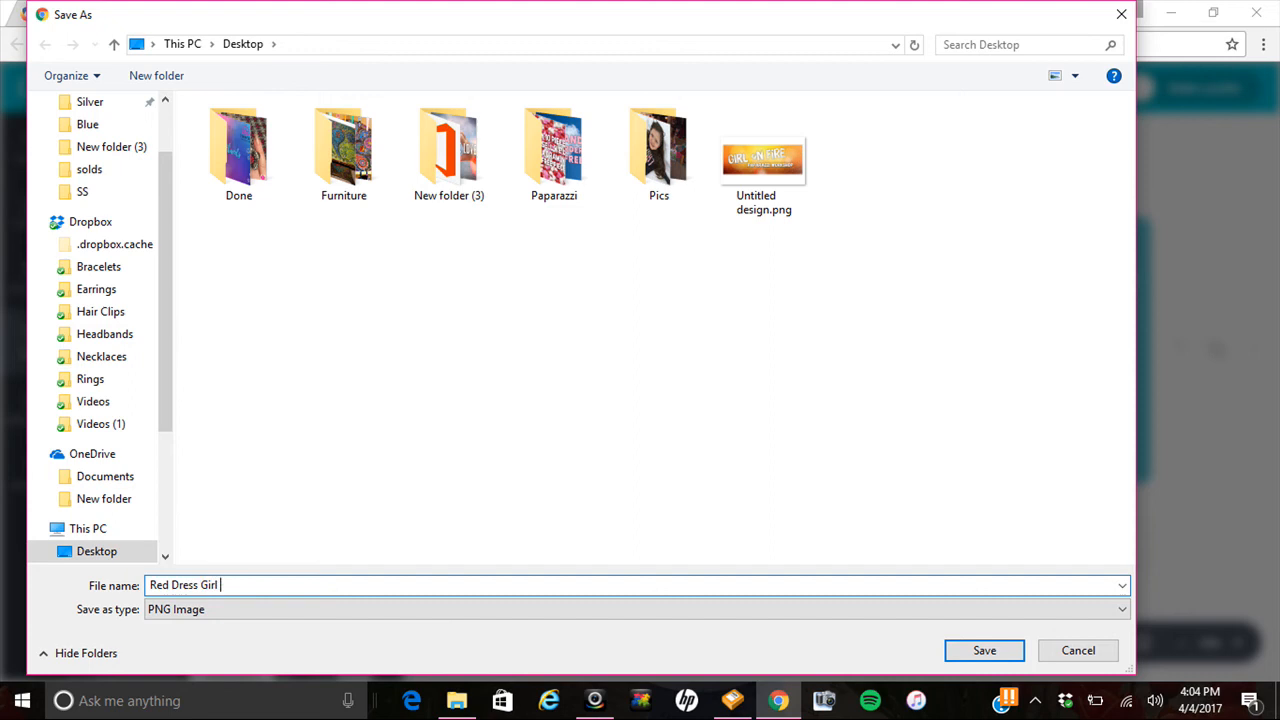
pyautogui.write('Banner')
pyautogui.click(978, 651)
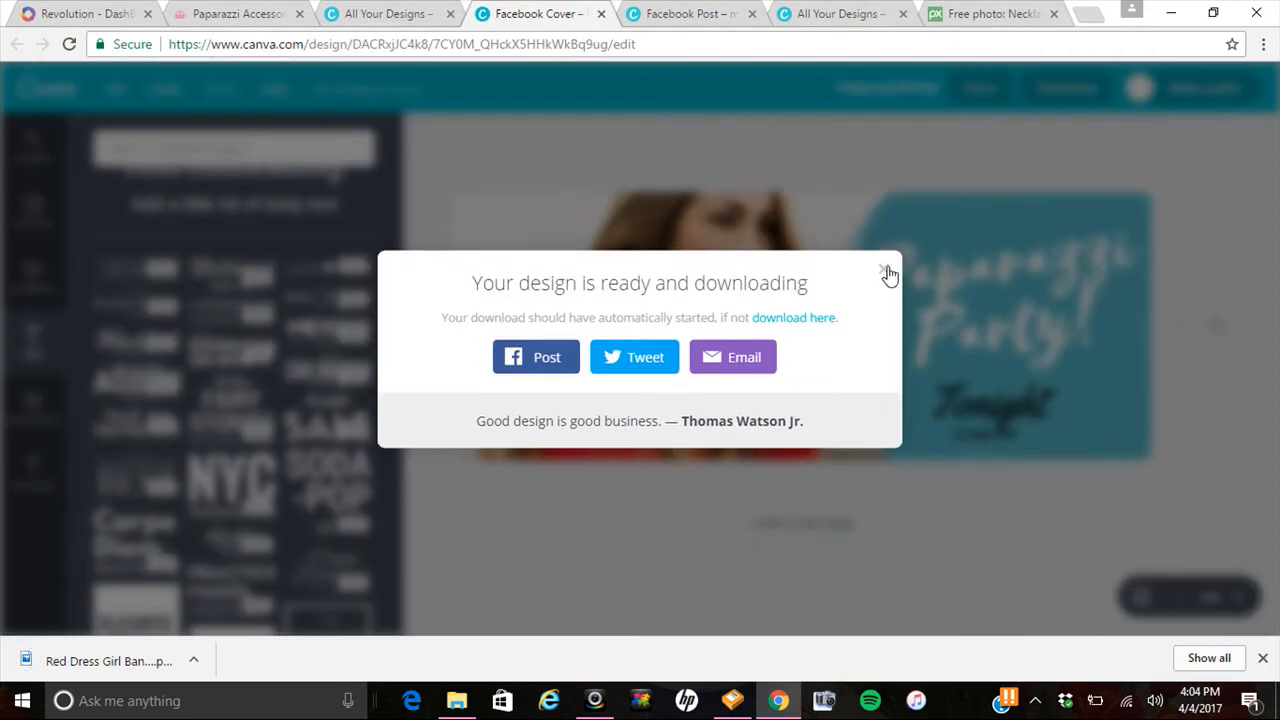
pyautogui.click(884, 273)
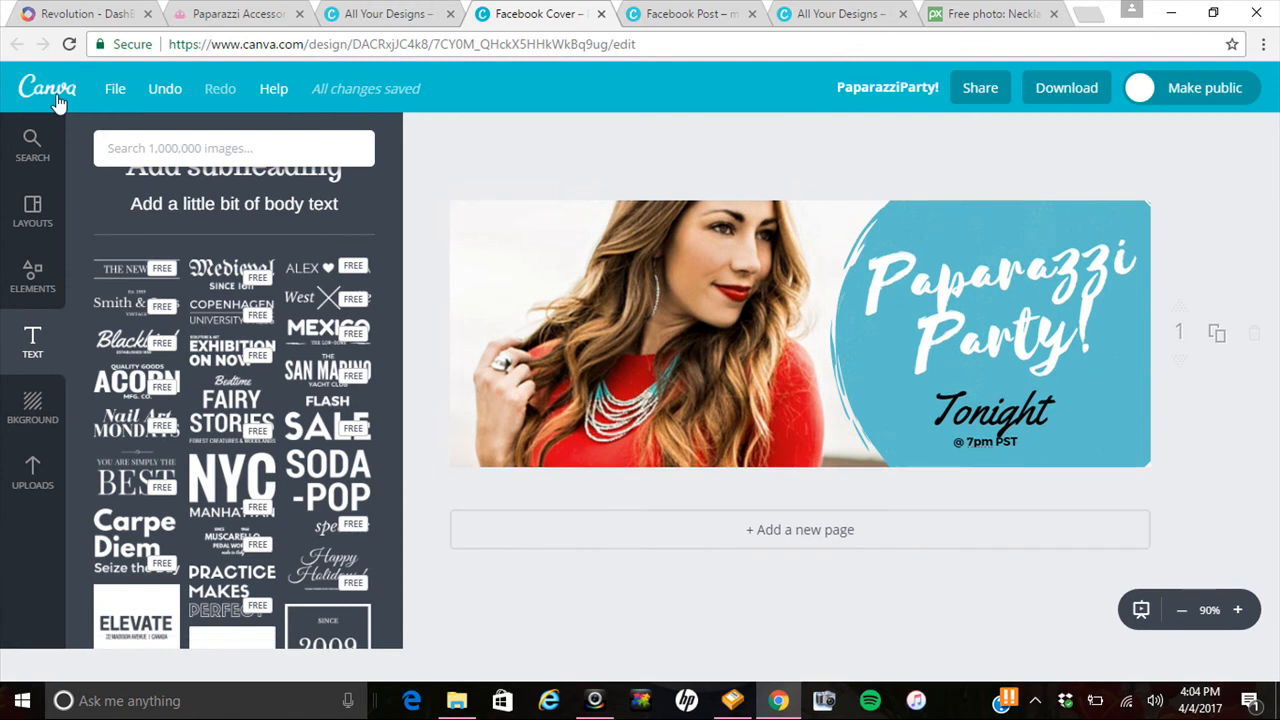
# Add the free purple triple-line element, stretch it across the cover's full width and place it along the bottom edge.
pyautogui.click(34, 272)
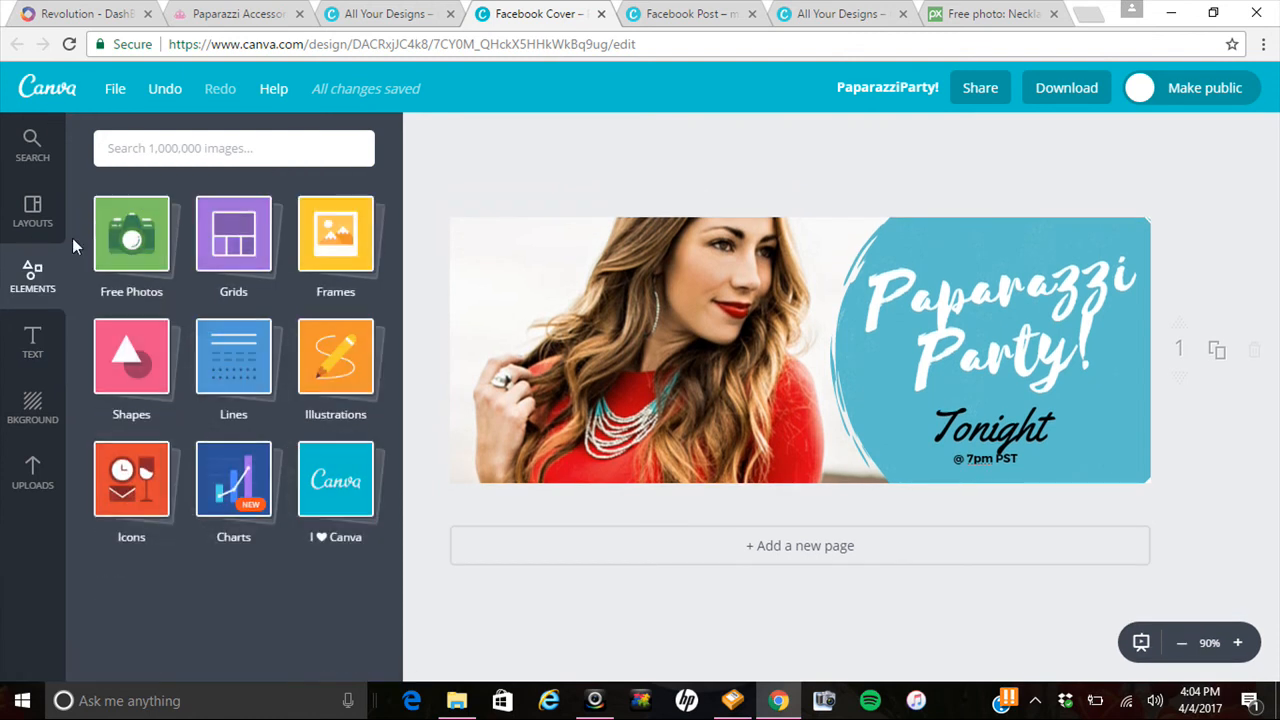
pyautogui.click(343, 378)
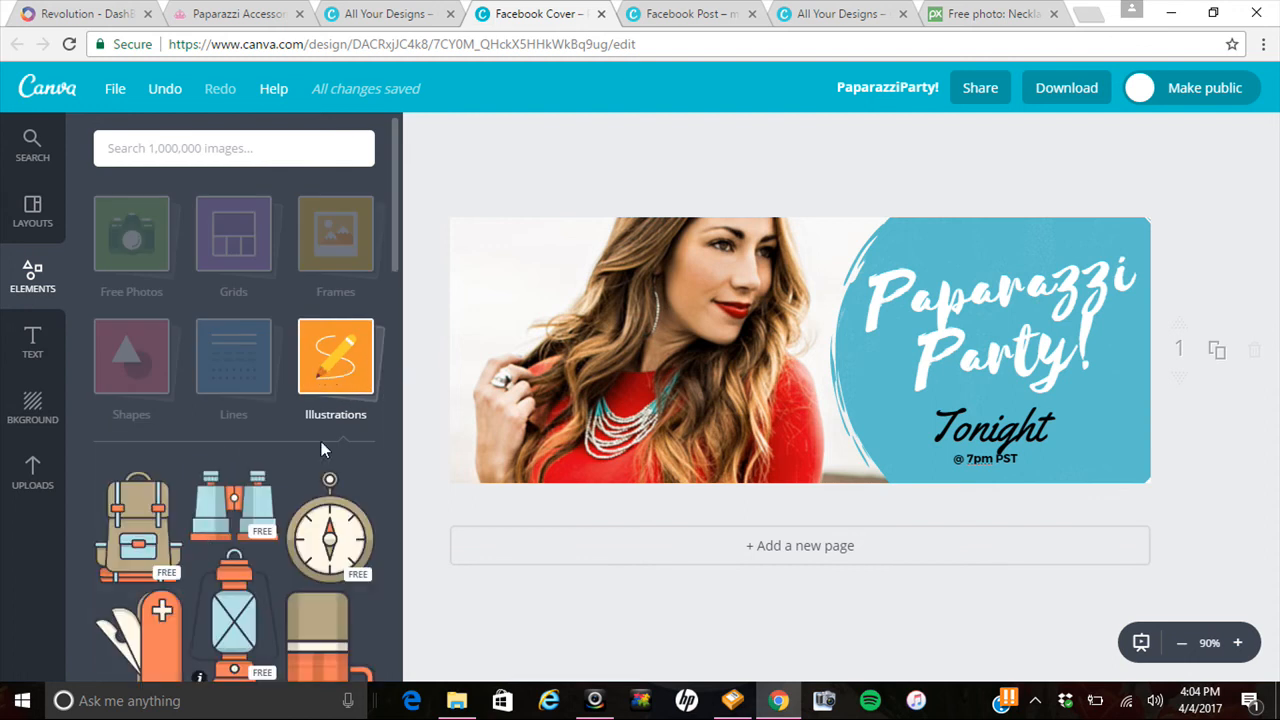
pyautogui.click(228, 347)
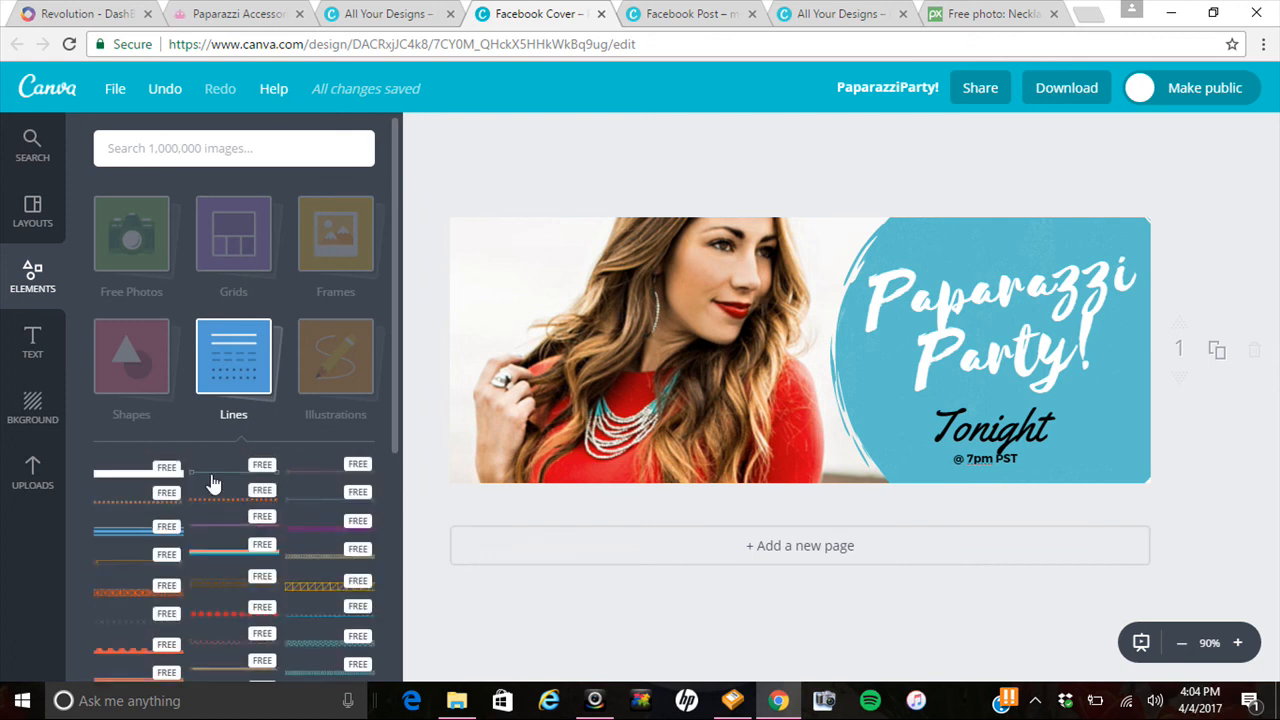
pyautogui.click(329, 530)
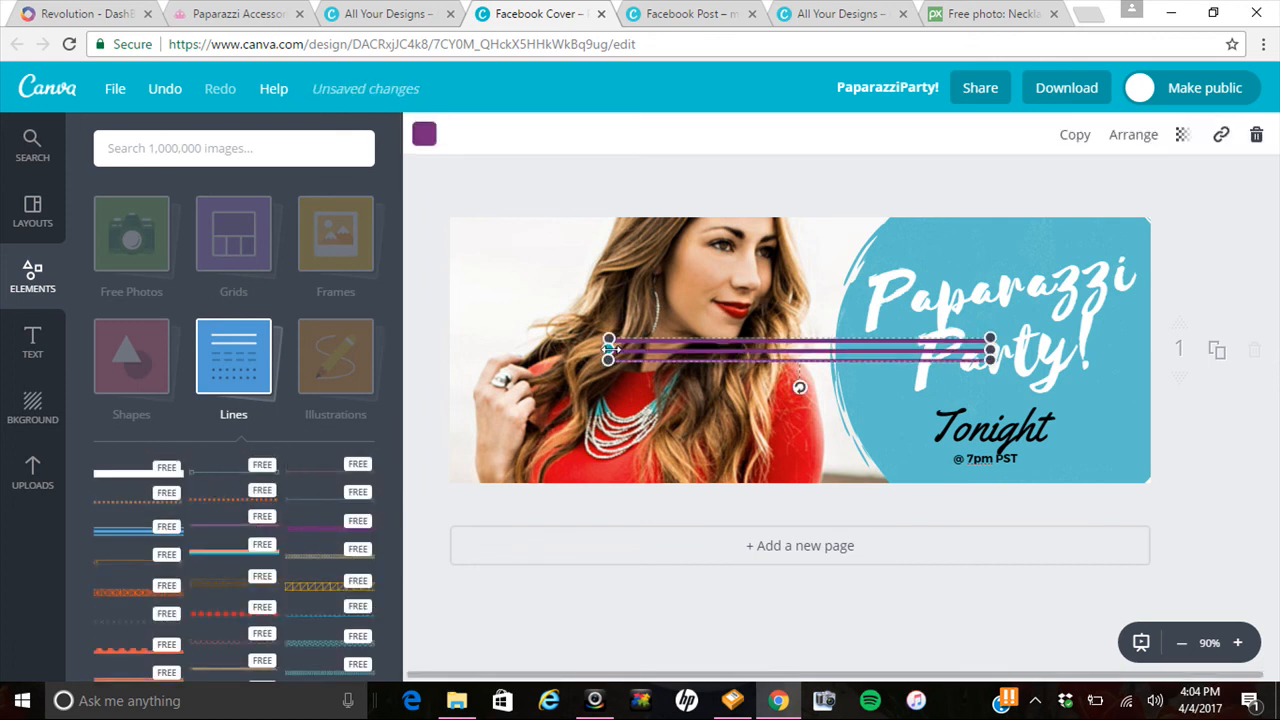
pyautogui.moveTo(608, 348); pyautogui.dragTo(450, 348)
pyautogui.moveTo(1113, 347); pyautogui.dragTo(1148, 348)
pyautogui.moveTo(820, 353); pyautogui.dragTo(823, 467)
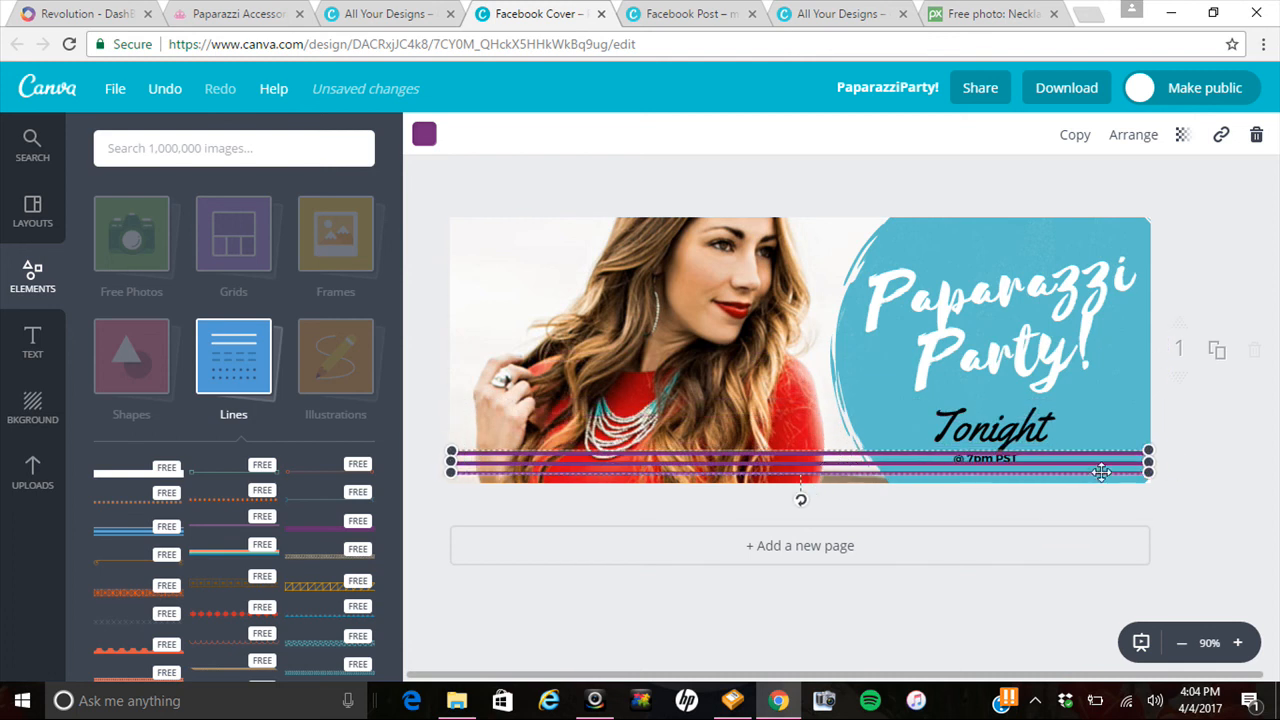
# Move the "Tonight @ 7pm PST" text up so it sits above the purple lines, beneath "Paparazzi Party!".
pyautogui.doubleClick(987, 427)
pyautogui.moveTo(973, 278); pyautogui.dragTo(972, 254)
pyautogui.moveTo(987, 425); pyautogui.dragTo(1000, 392)
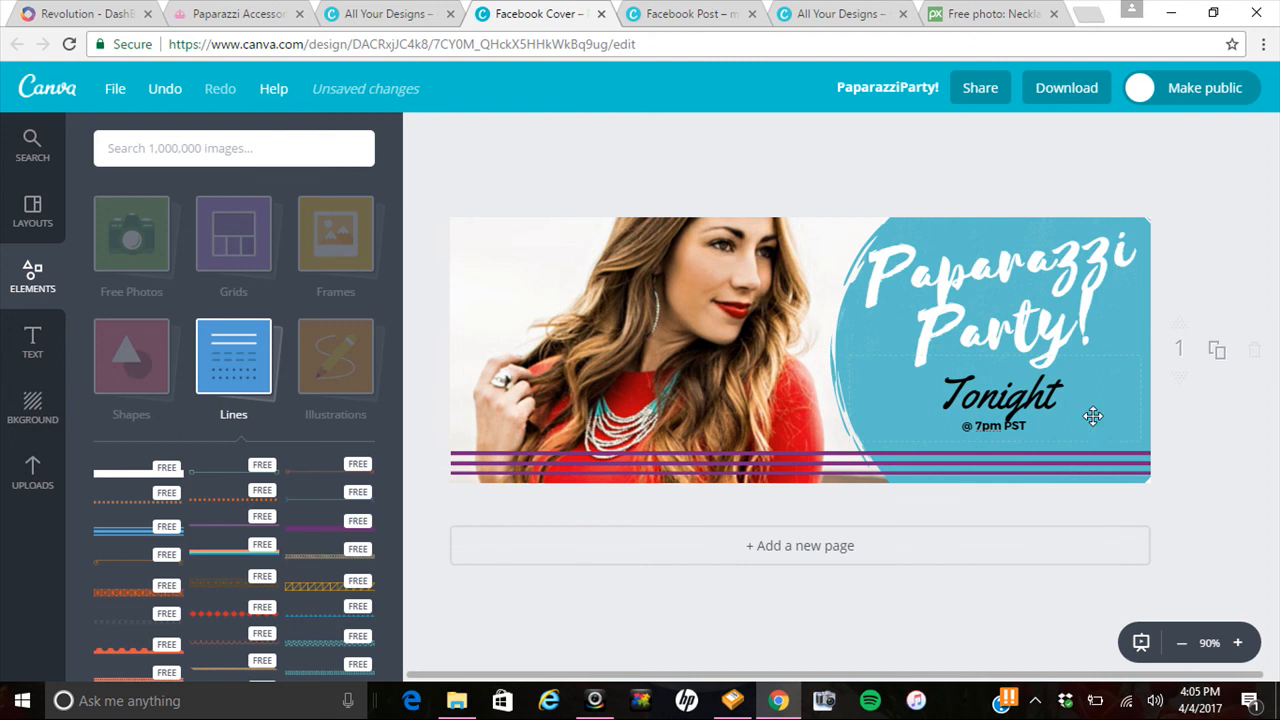
pyautogui.click(883, 453)
pyautogui.moveTo(1023, 391); pyautogui.dragTo(931, 393)
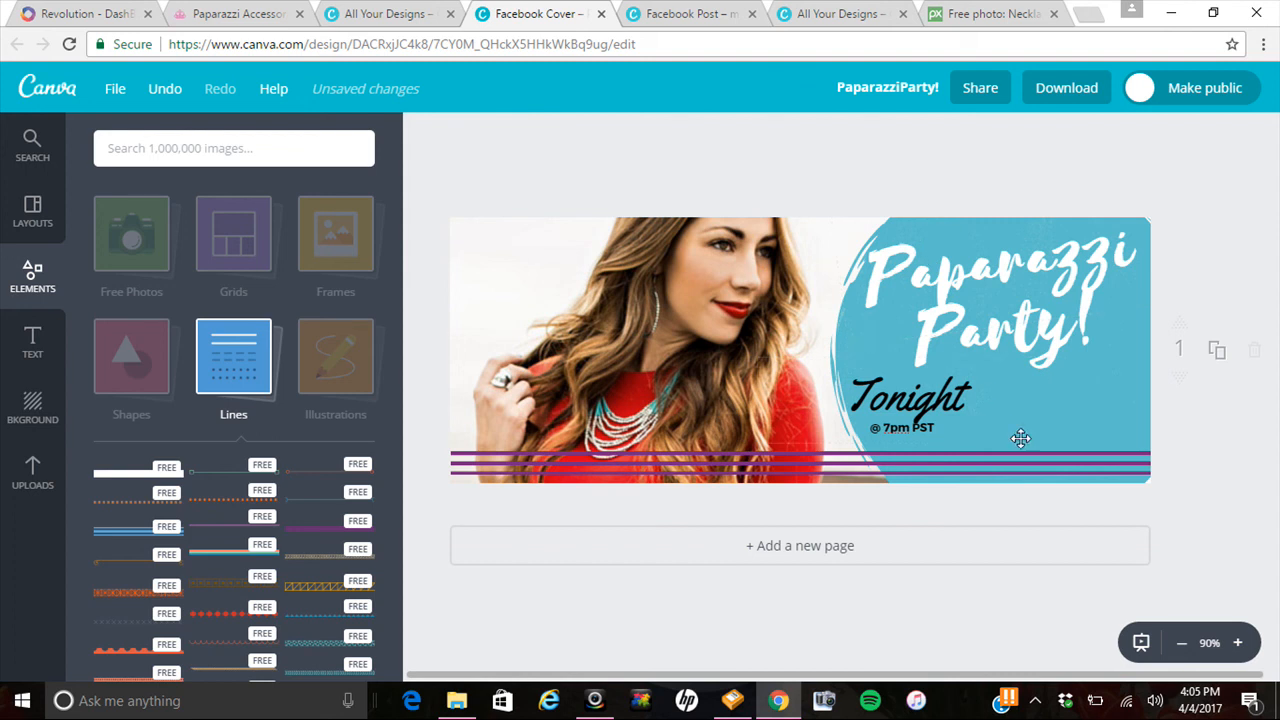
pyautogui.moveTo(947, 412); pyautogui.dragTo(1045, 419)
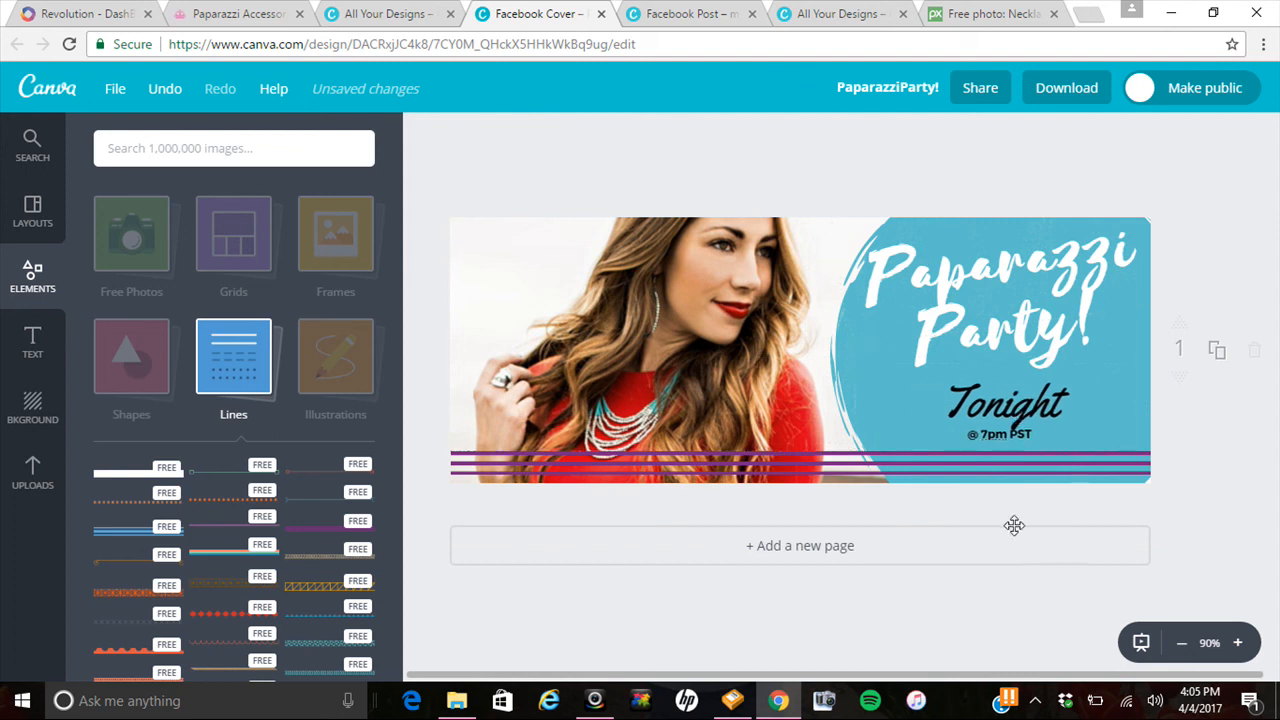
# Try light grey, black and yellow on the triple line, finally giving it the circle's teal document colour 5cc0cb.
pyautogui.click(845, 464)
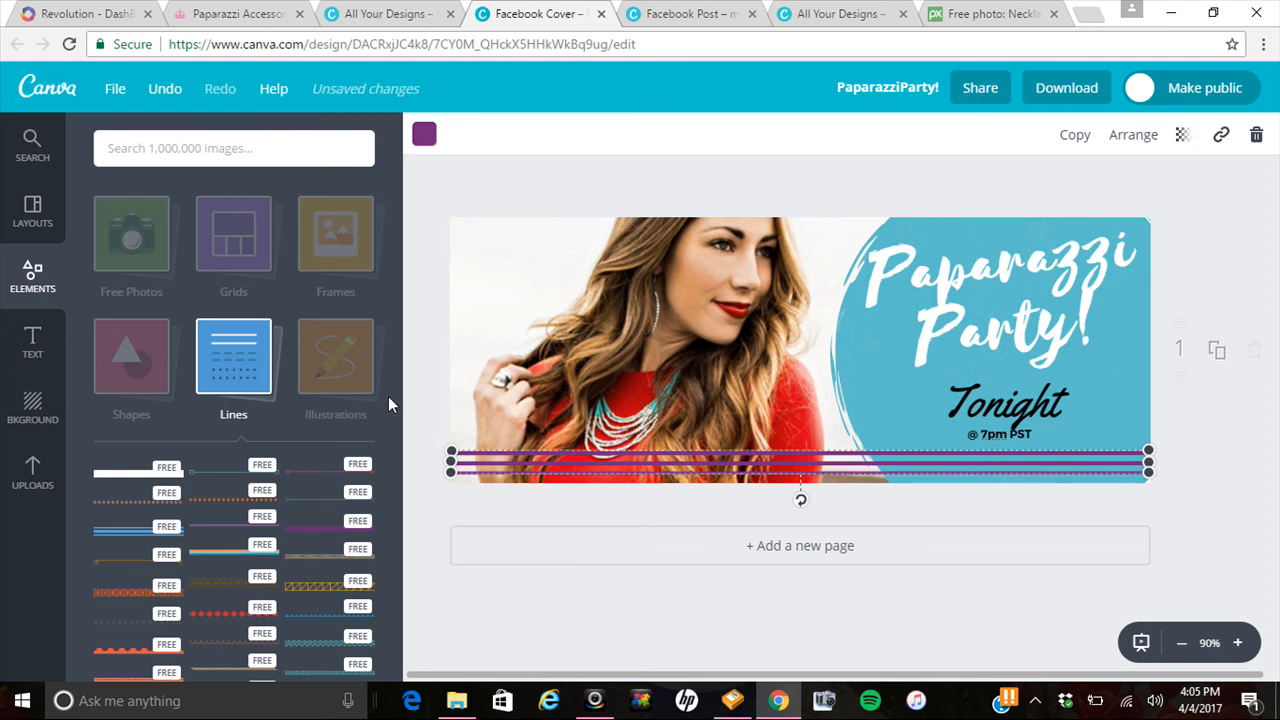
pyautogui.click(425, 138)
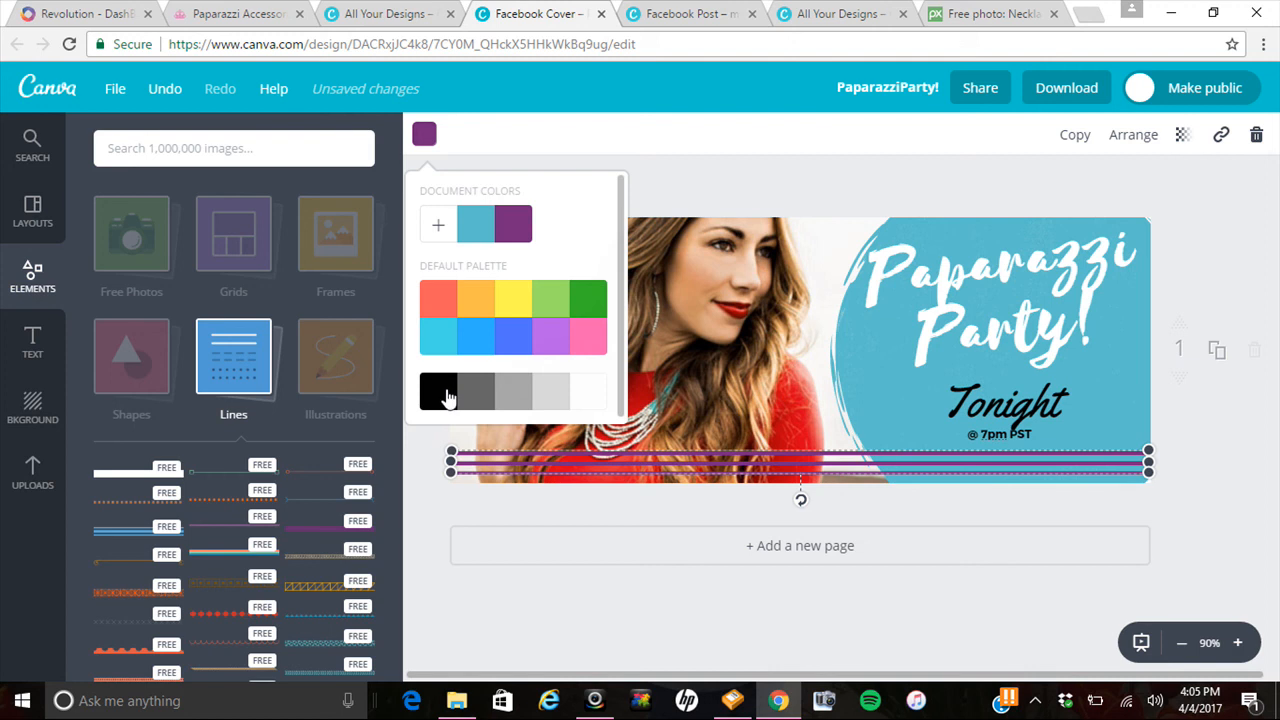
pyautogui.click(551, 397)
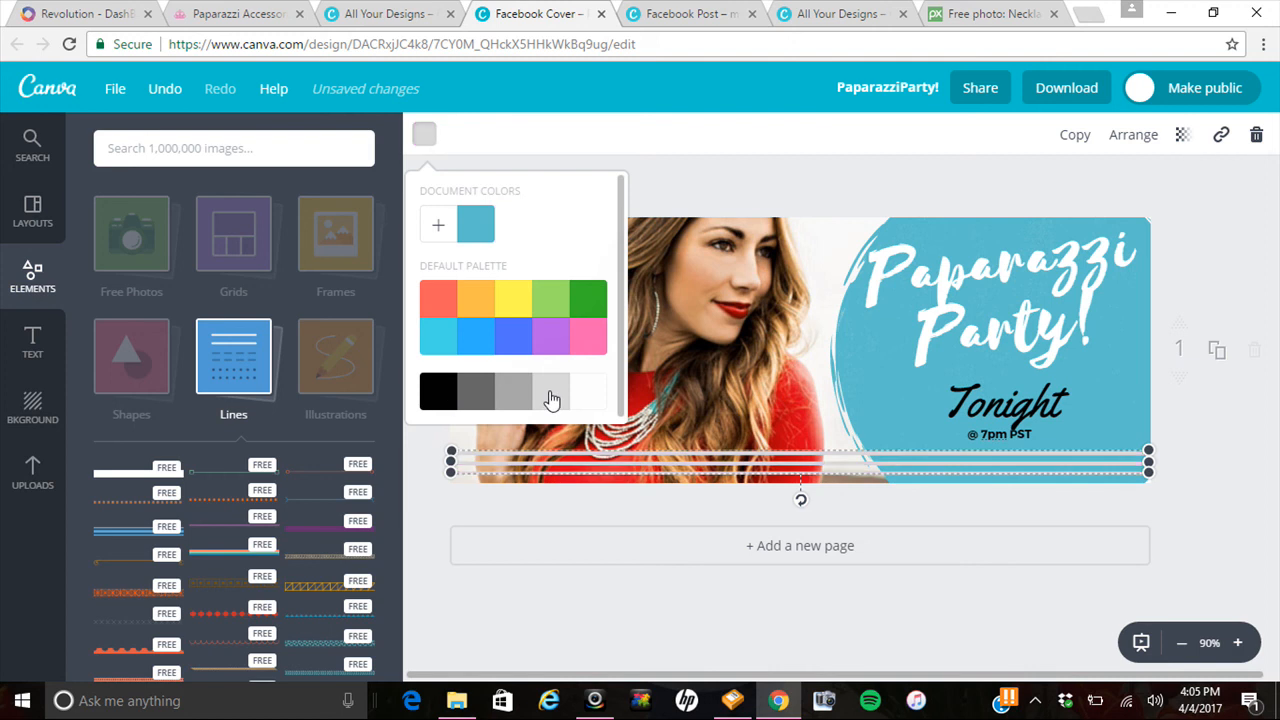
pyautogui.click(451, 398)
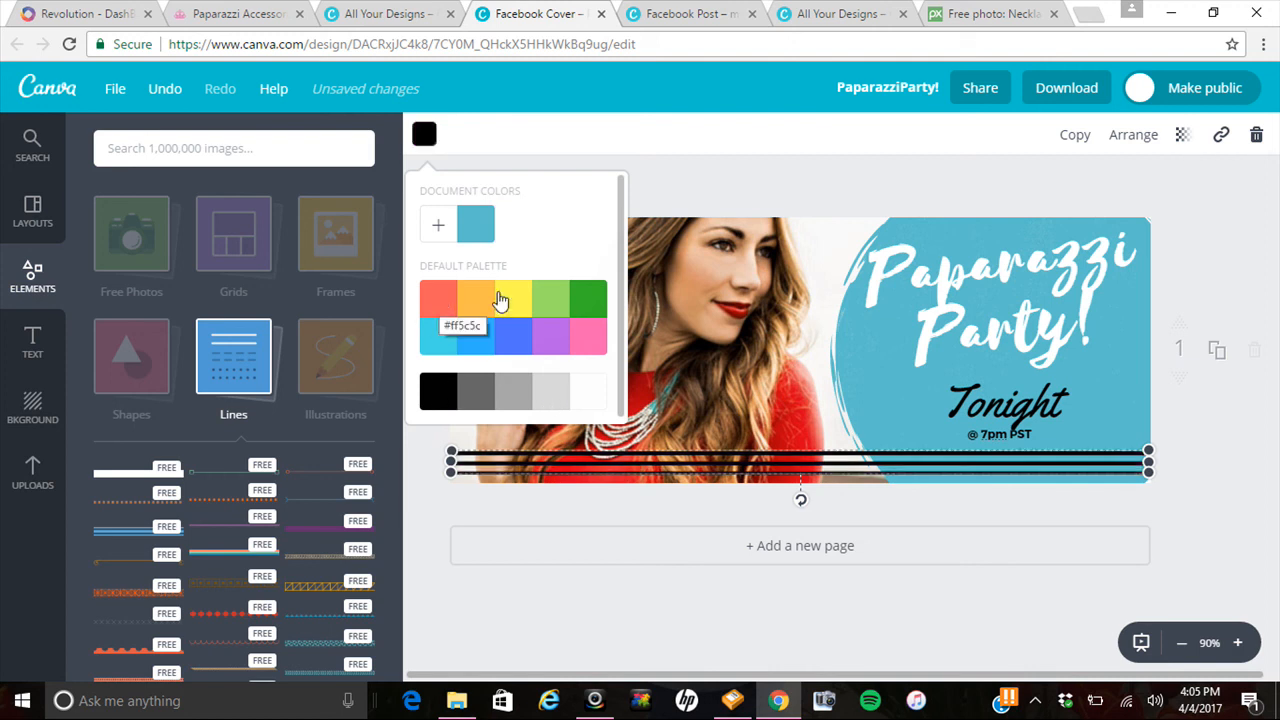
pyautogui.click(524, 300)
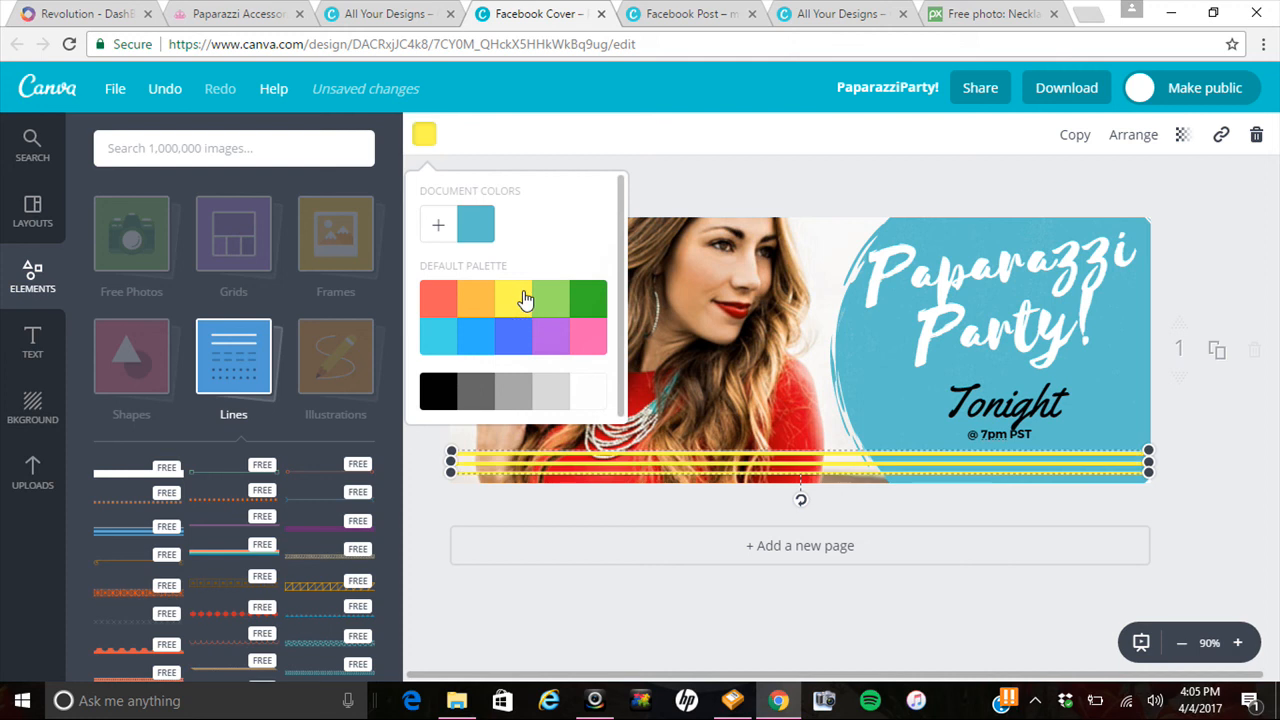
pyautogui.click(477, 348)
pyautogui.click(478, 234)
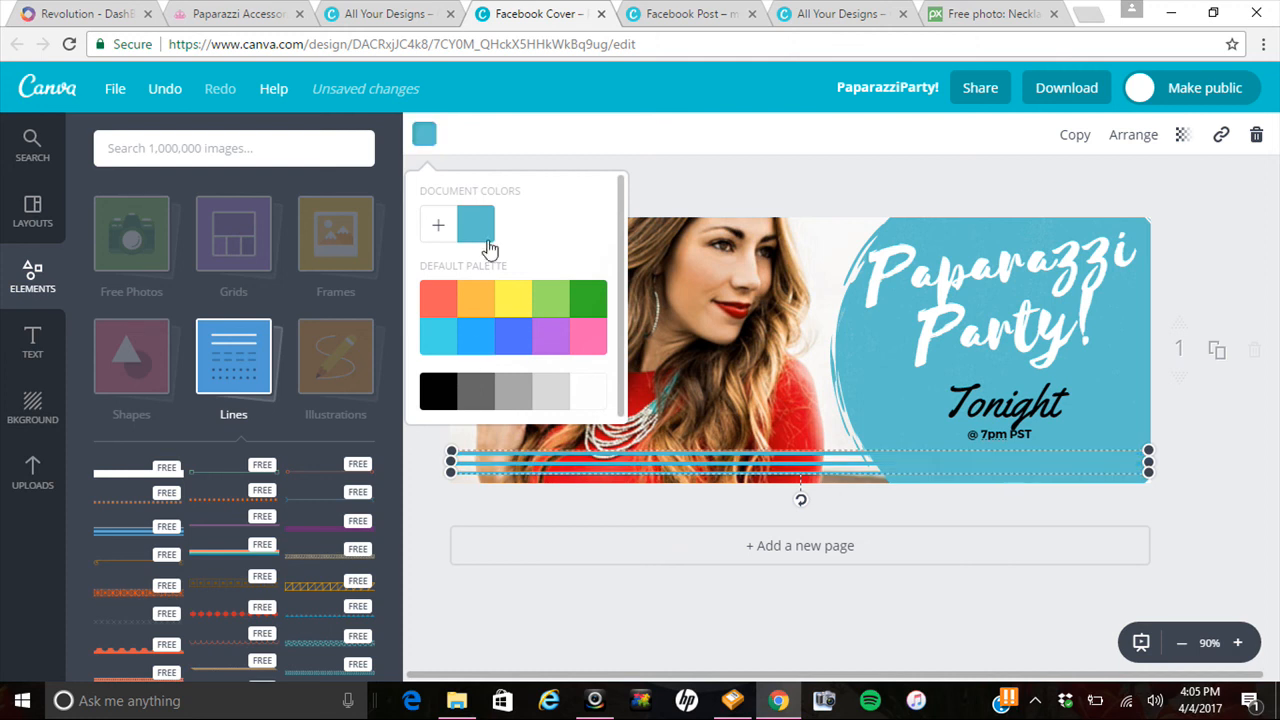
# Examine the colour settings of the teal lines and the "Paparazzi Party!" text.
pyautogui.doubleClick(917, 424)
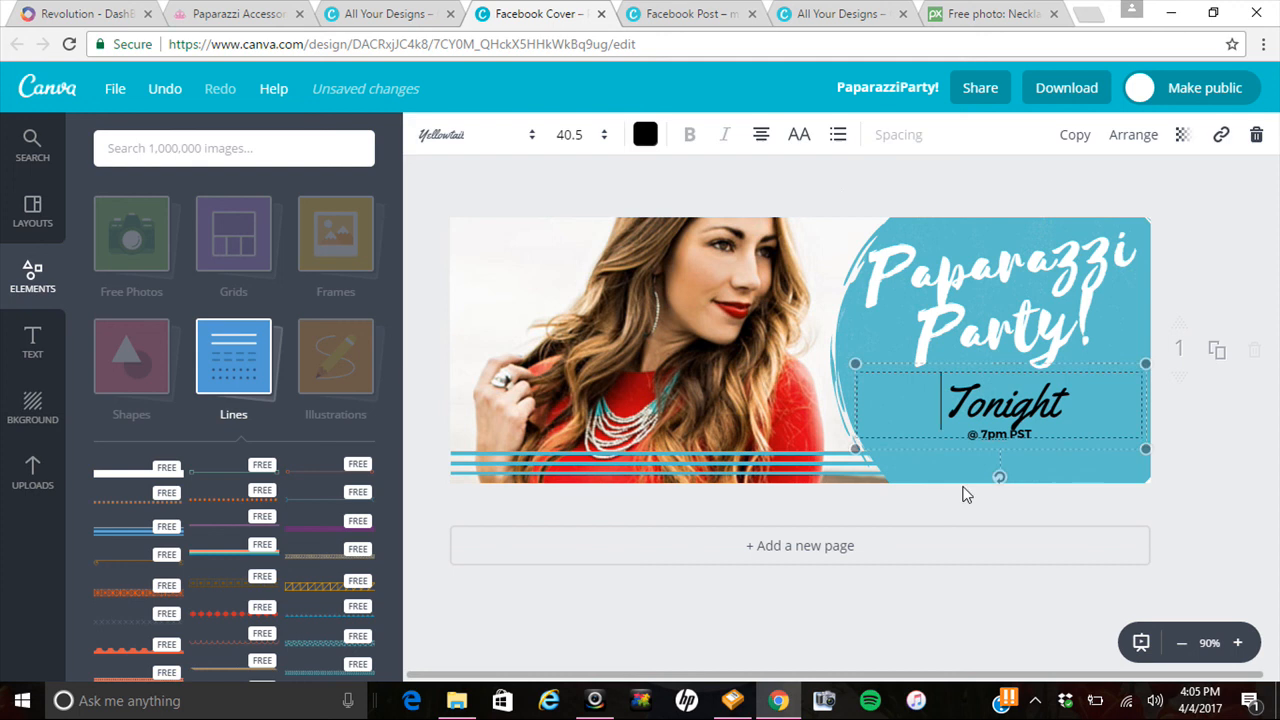
pyautogui.click(843, 198)
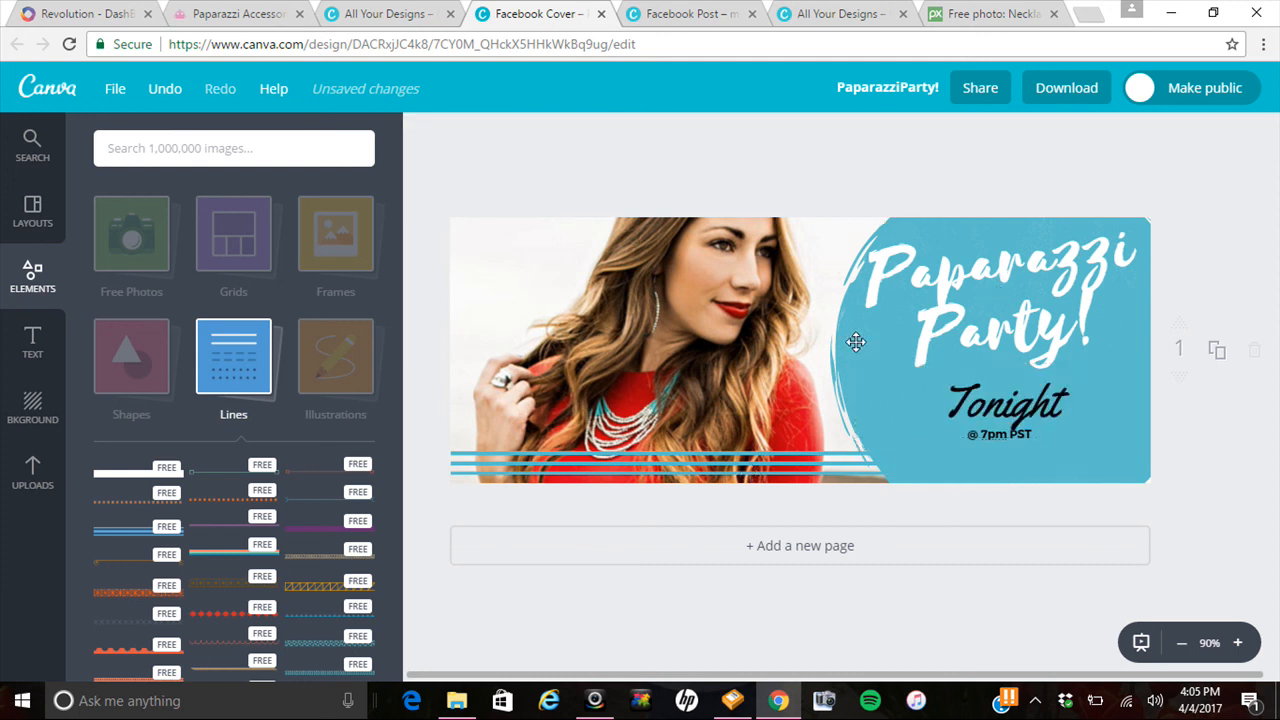
pyautogui.click(803, 456)
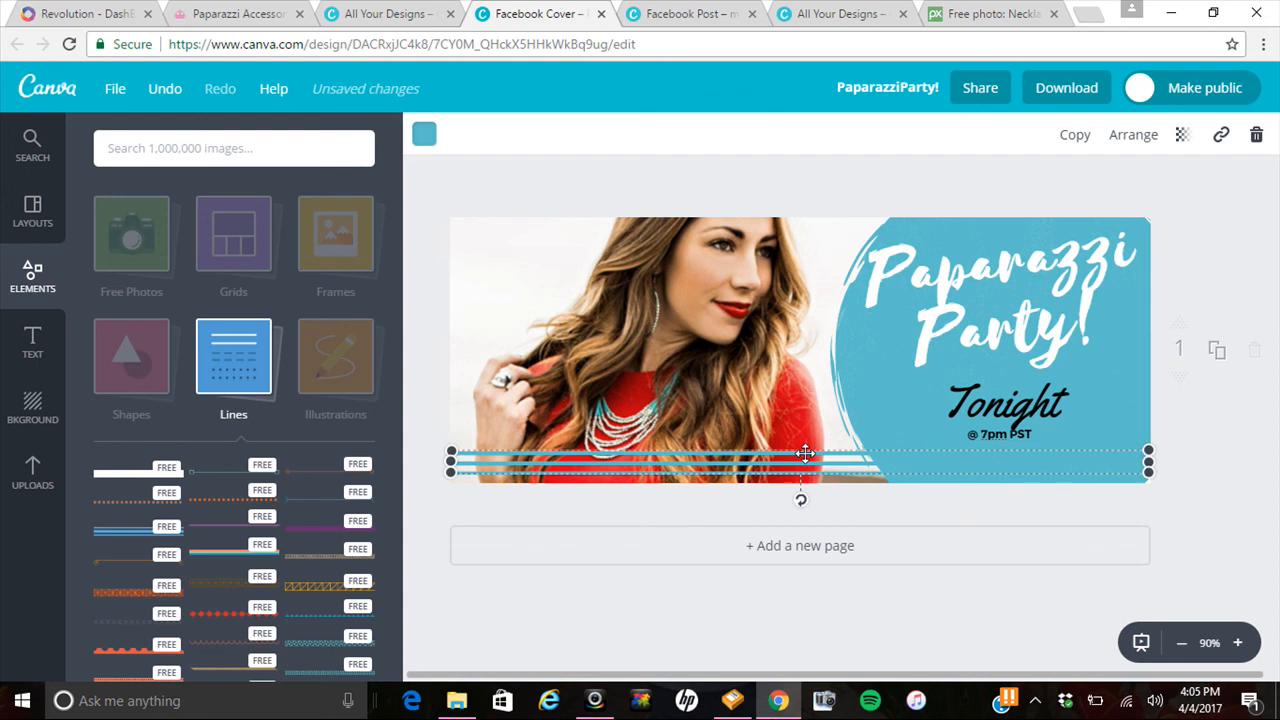
pyautogui.click(886, 370)
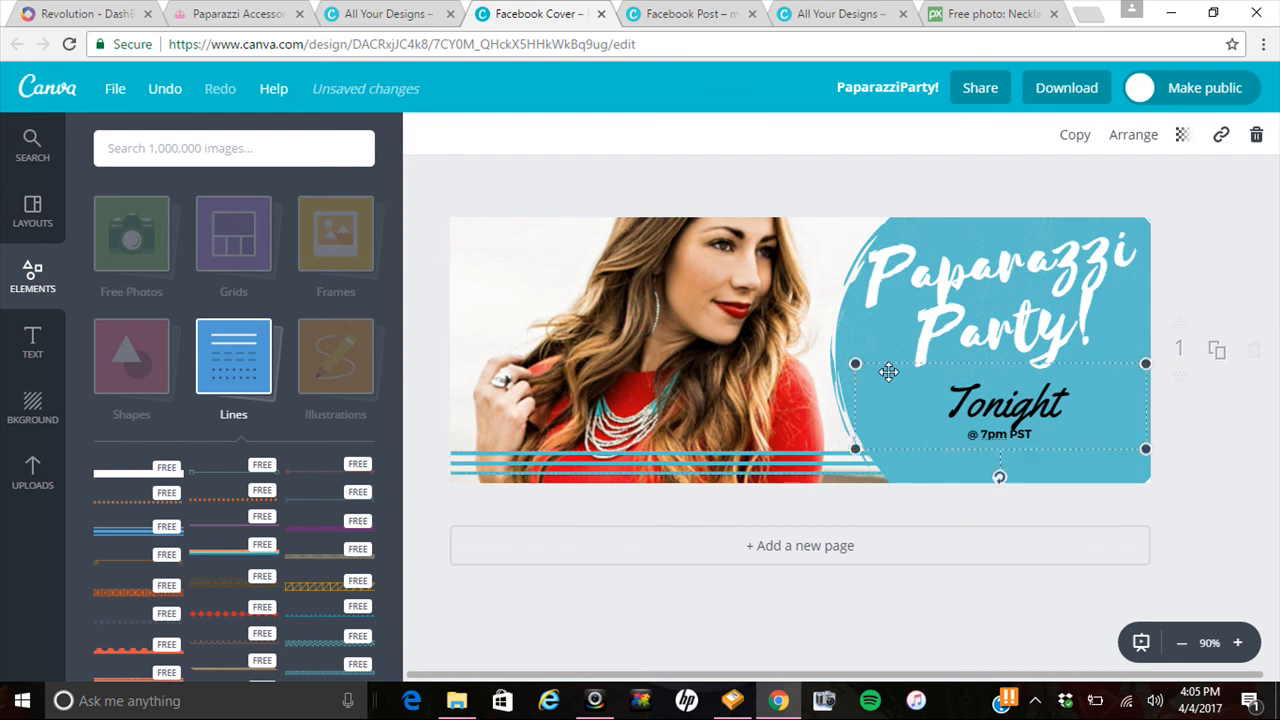
pyautogui.click(867, 316)
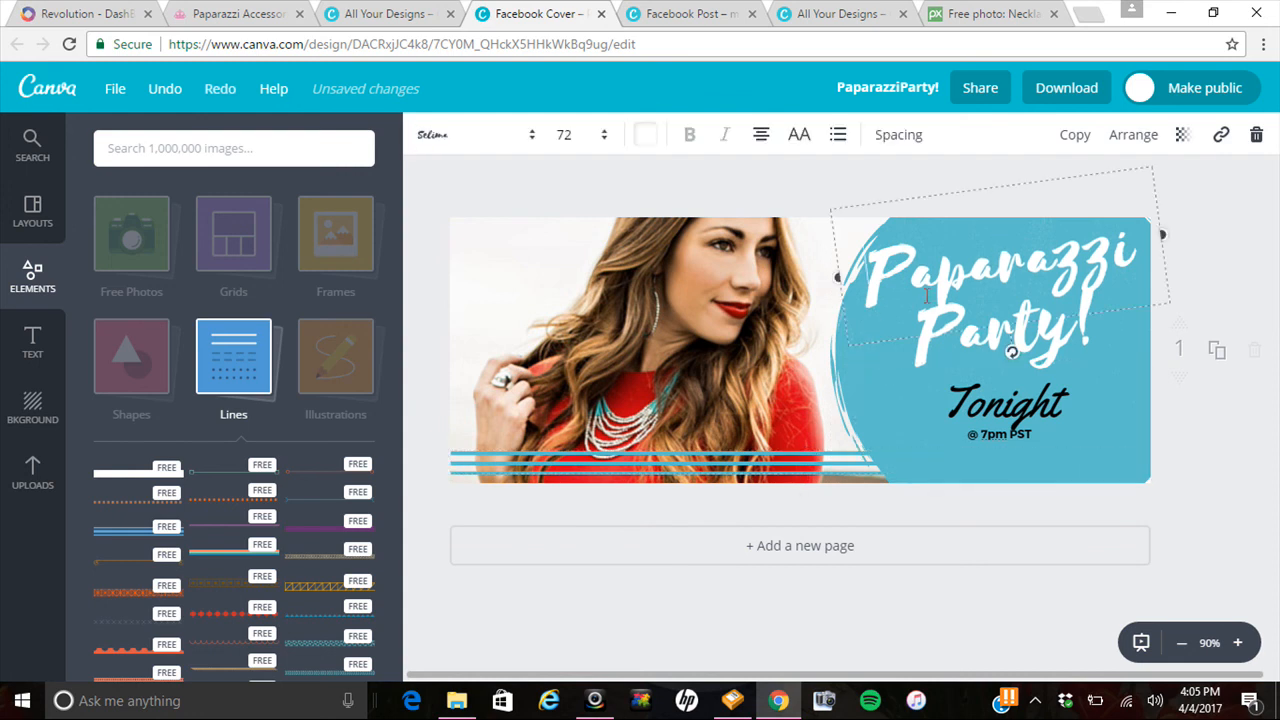
pyautogui.click(685, 455)
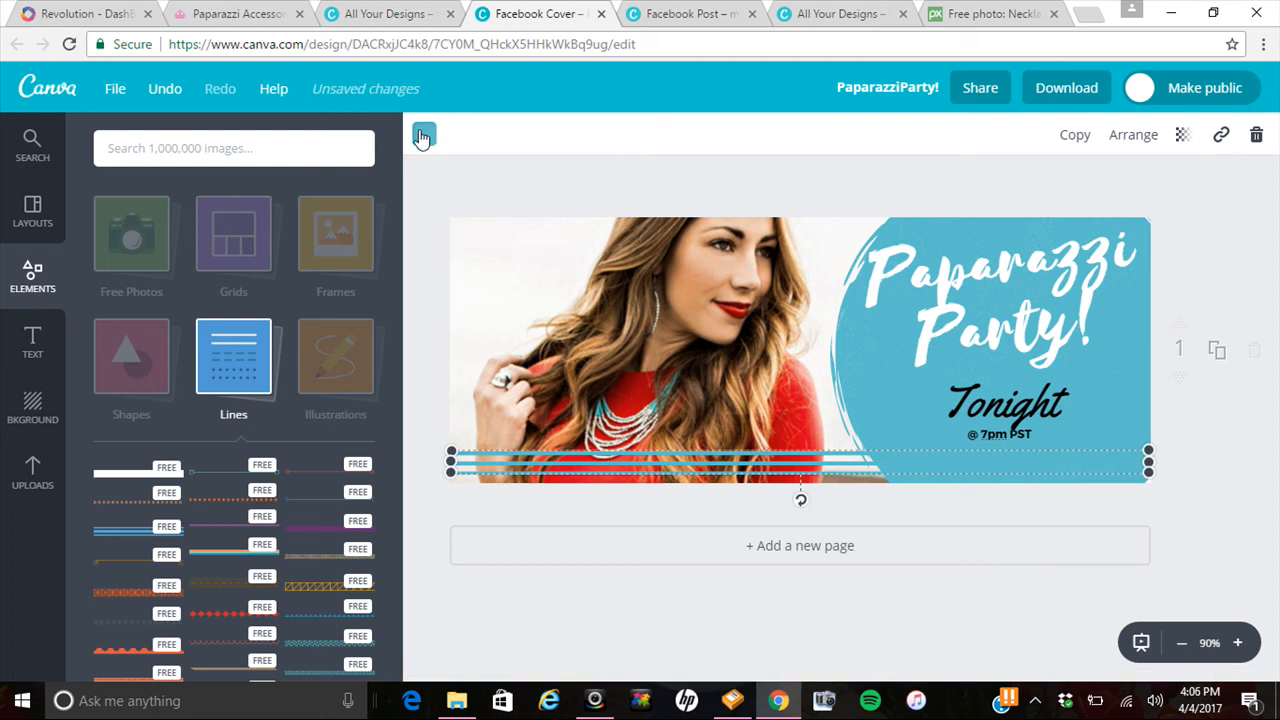
pyautogui.click(424, 134)
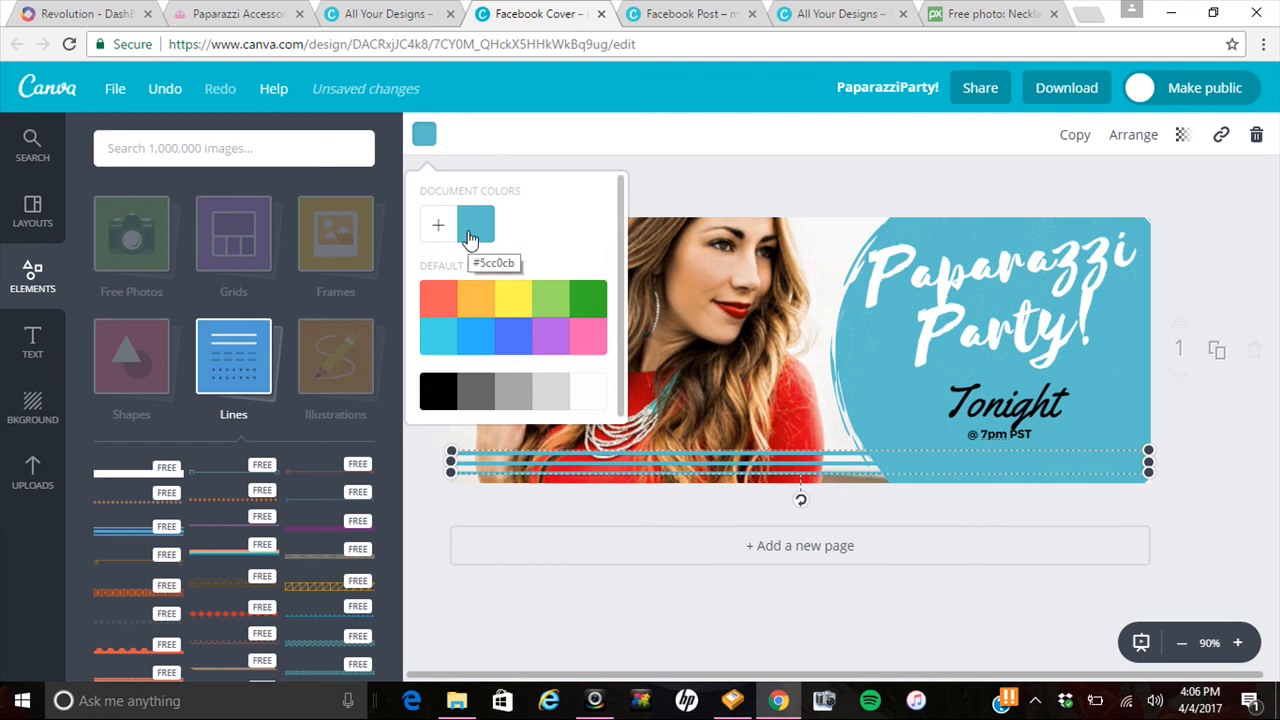
pyautogui.click(973, 225)
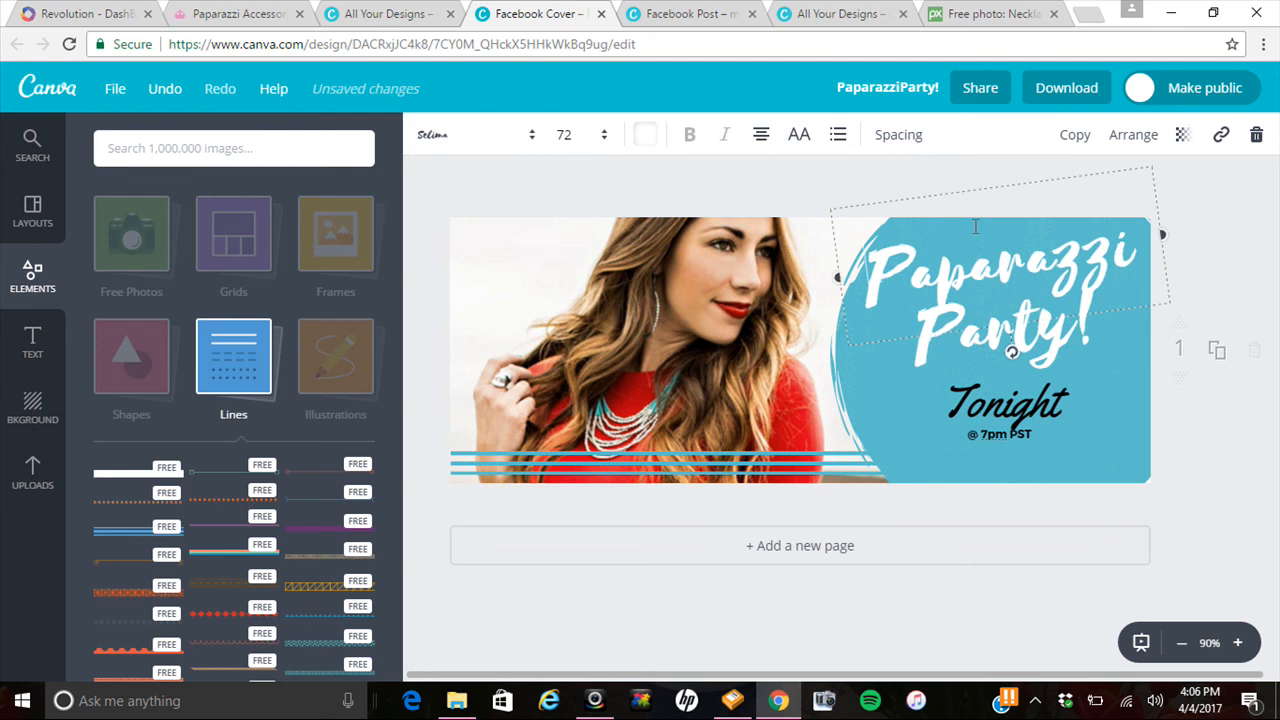
pyautogui.click(650, 136)
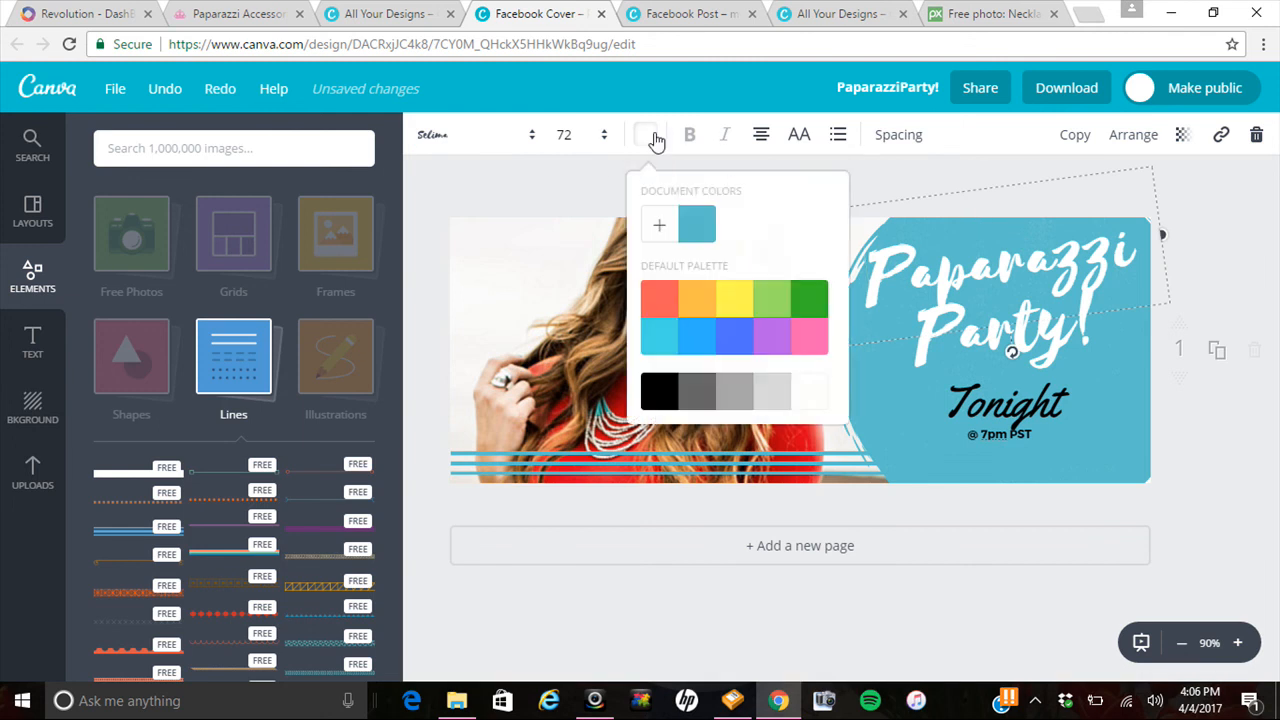
pyautogui.click(935, 178)
pyautogui.click(932, 178)
# Make the teal triple line along the cover's bottom edge semi-transparent.
pyautogui.click(782, 467)
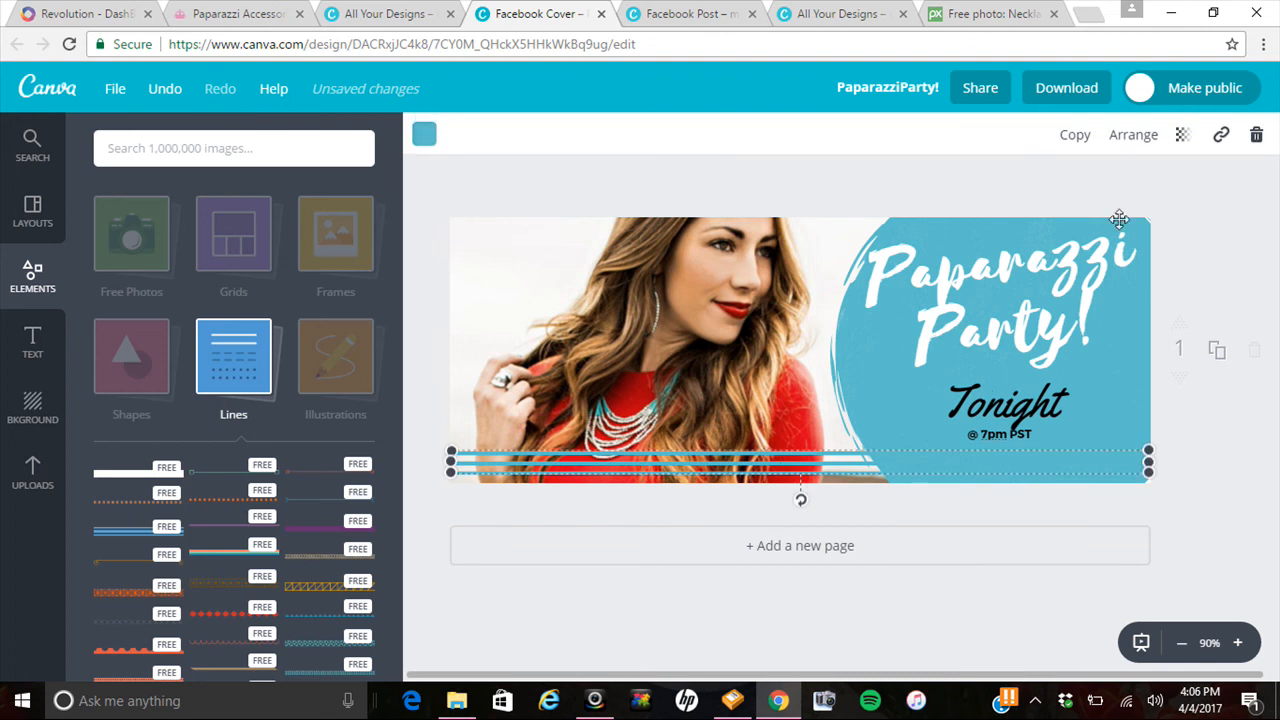
pyautogui.click(1186, 134)
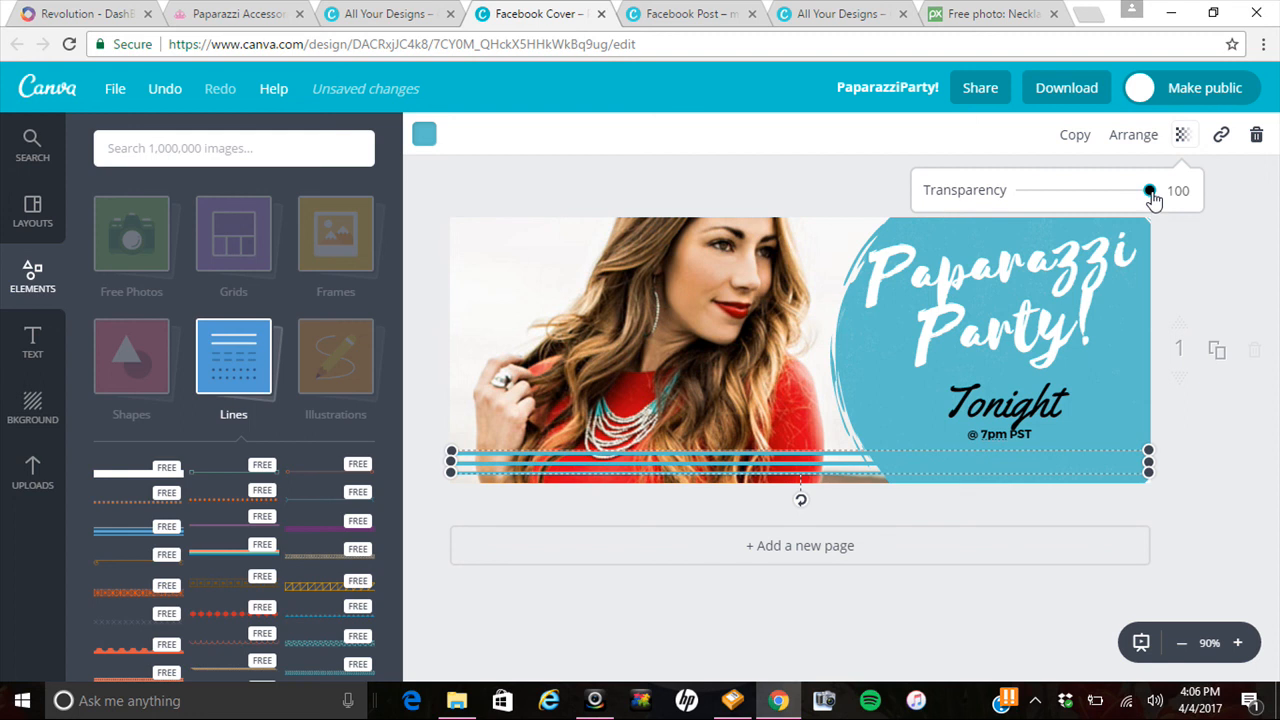
pyautogui.moveTo(1152, 197); pyautogui.dragTo(1084, 195)
pyautogui.click(800, 190)
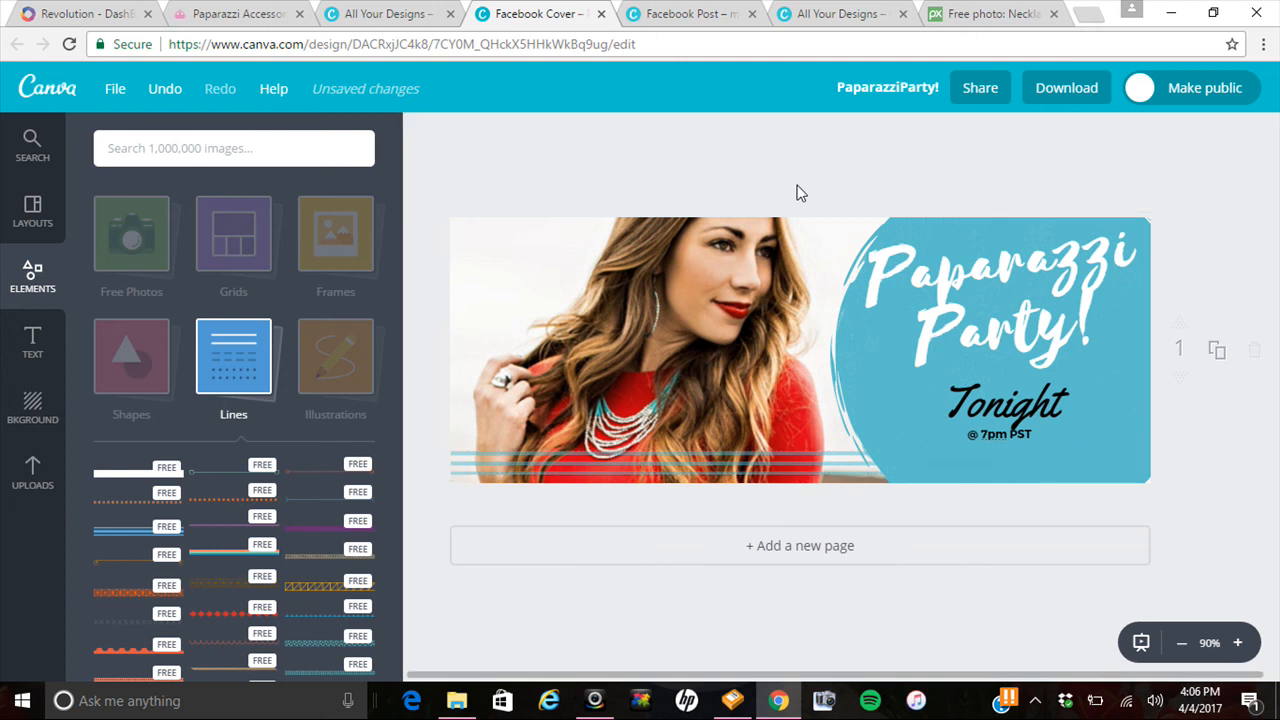
# Check the transparency setting of the teal brush-stroke circle.
pyautogui.doubleClick(894, 401)
pyautogui.click(844, 319)
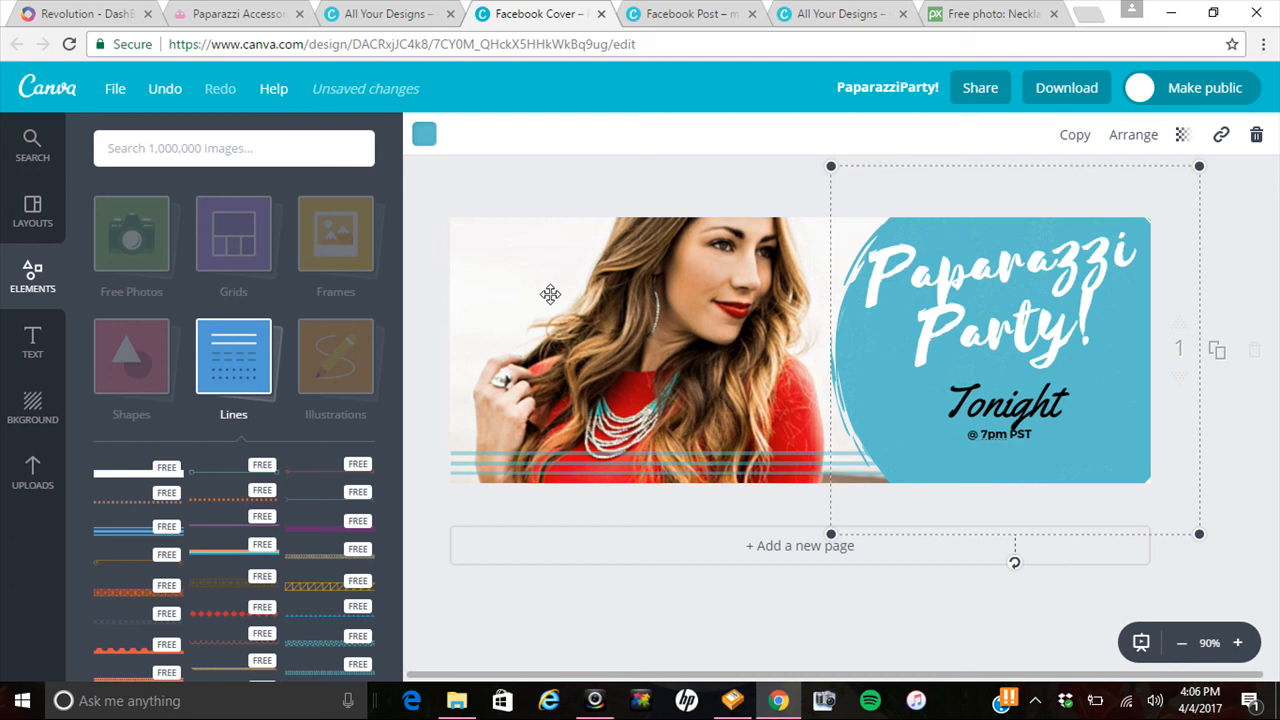
pyautogui.click(1182, 137)
pyautogui.moveTo(1149, 193); pyautogui.dragTo(1194, 203)
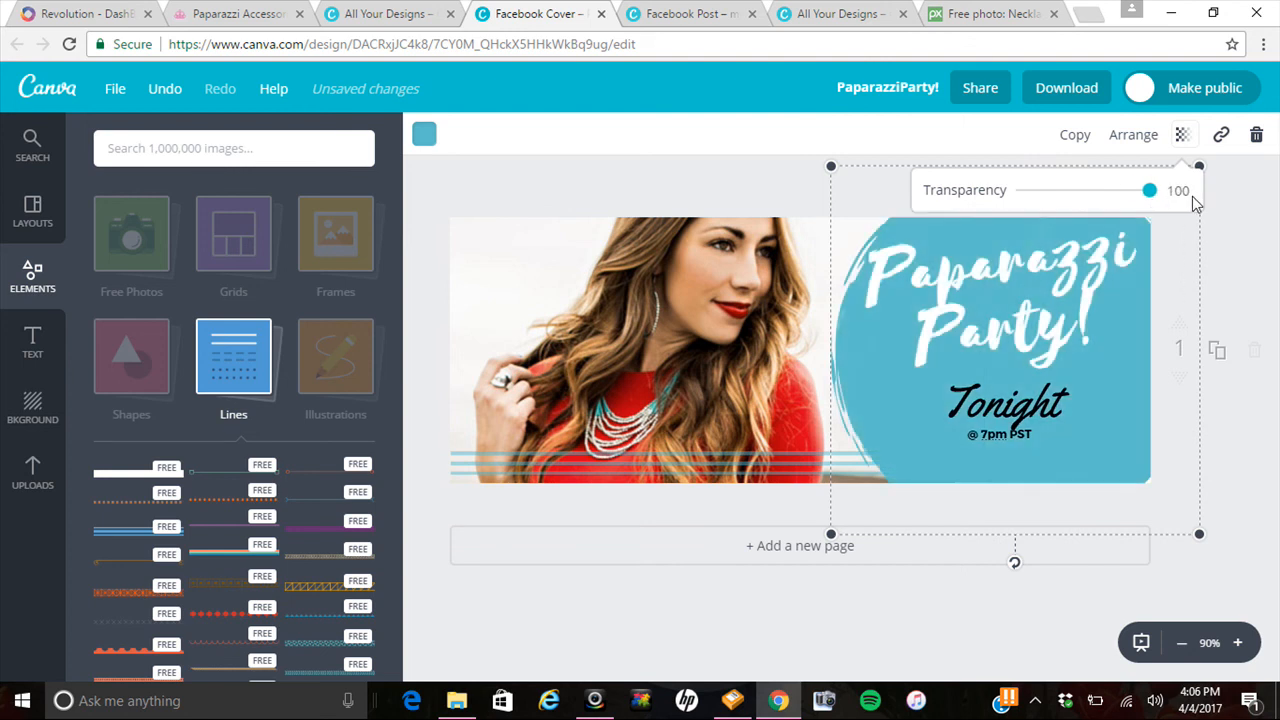
pyautogui.click(1119, 199)
pyautogui.click(1170, 205)
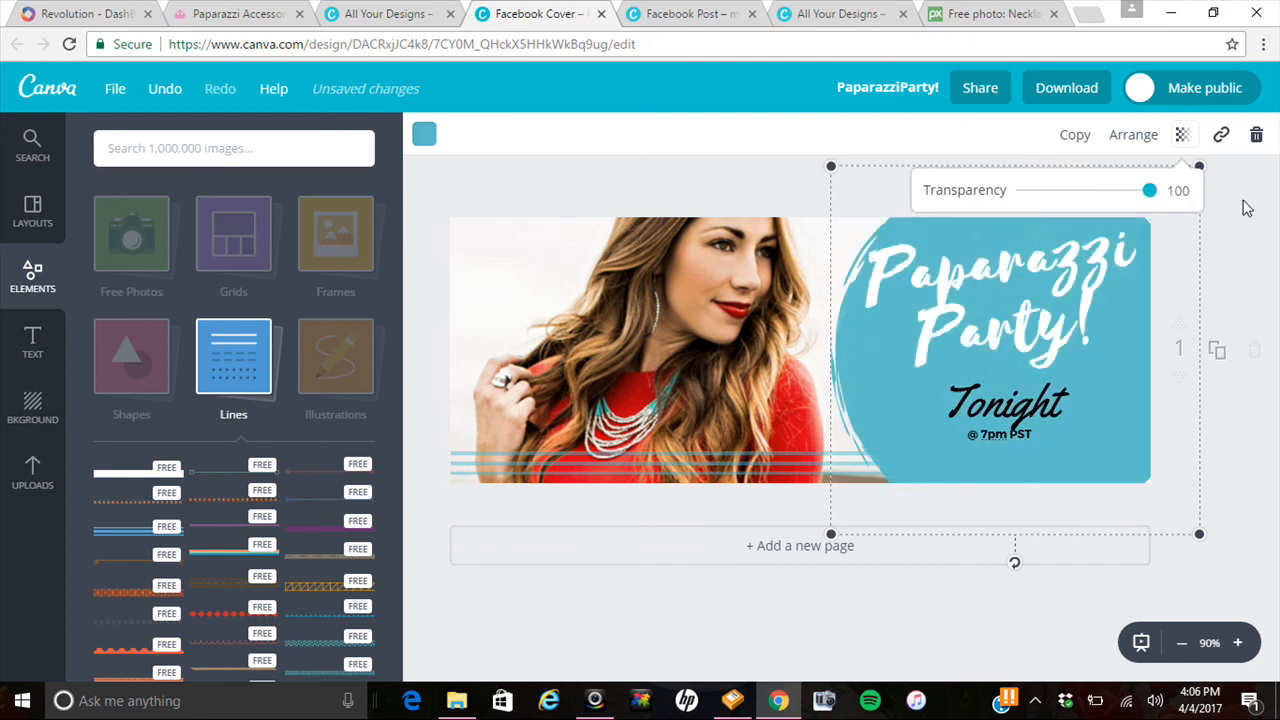
pyautogui.click(771, 193)
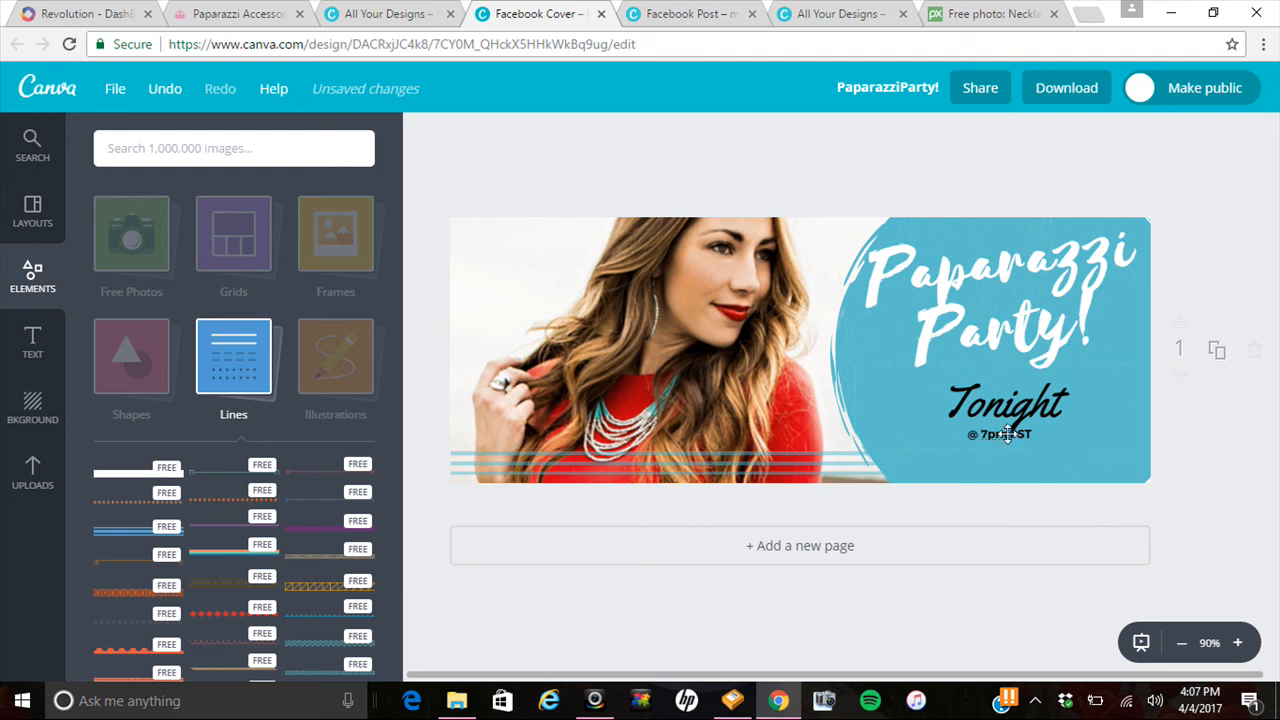
# Enlarge the "Tonight @ 7pm PST" text and position it beneath "Paparazzi Party!" on the teal circle.
pyautogui.doubleClick(1063, 432)
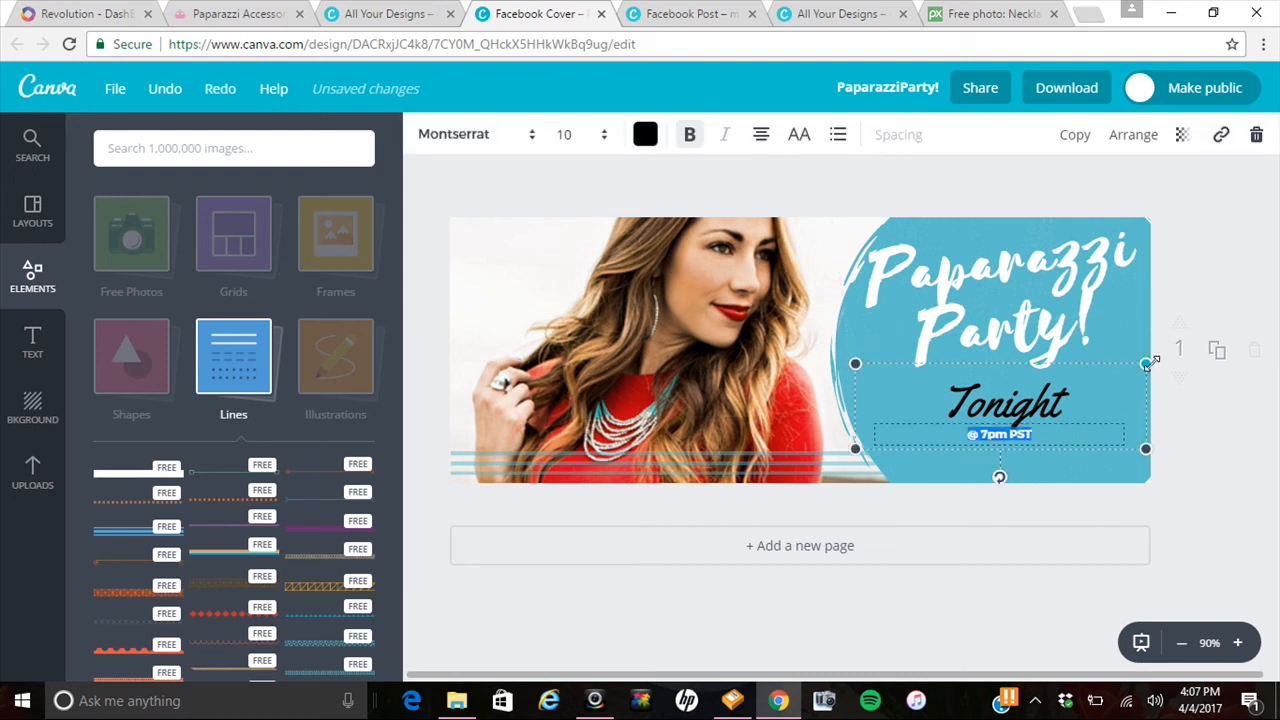
pyautogui.moveTo(1146, 363); pyautogui.dragTo(1188, 350)
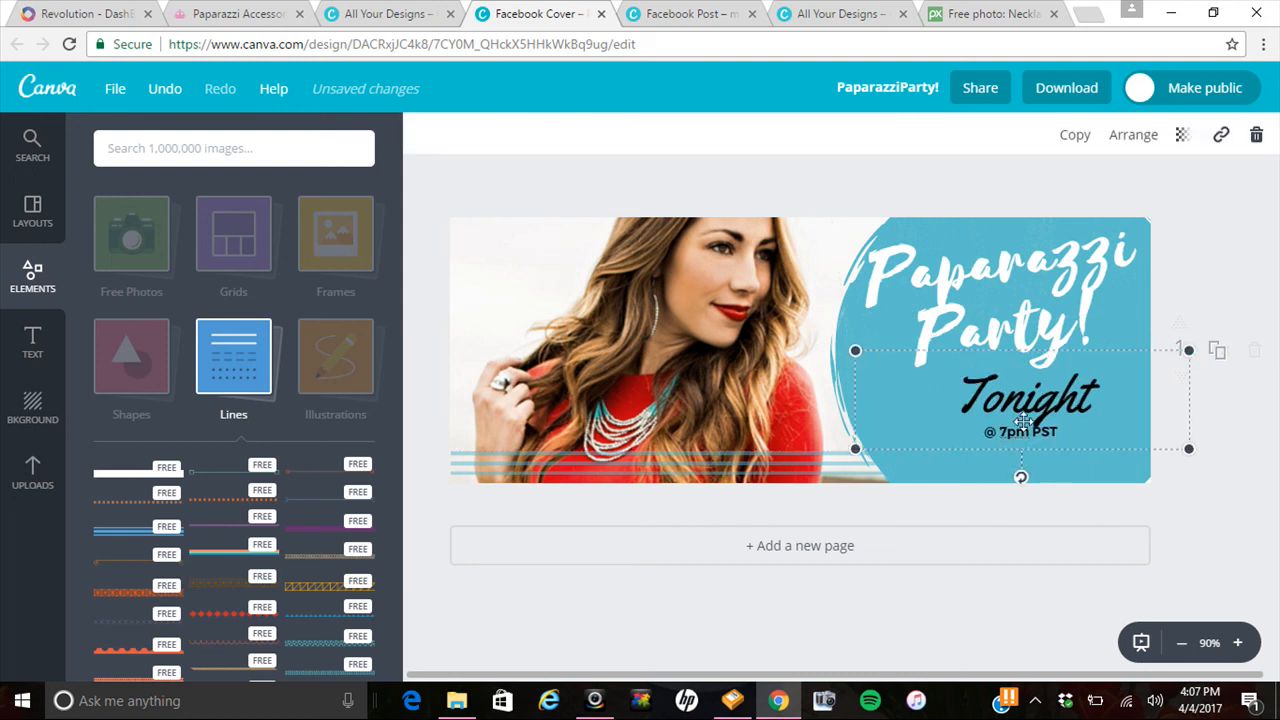
pyautogui.moveTo(1034, 404); pyautogui.dragTo(1025, 404)
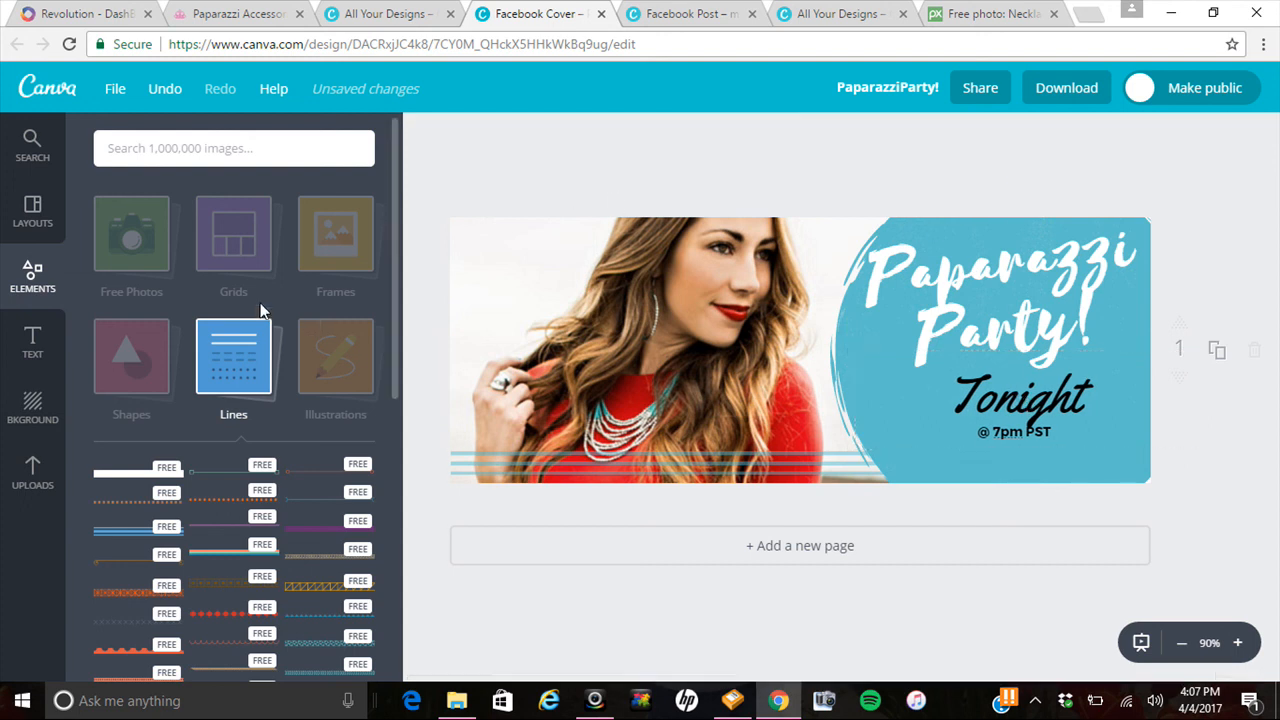
# Browse the Icons collection for decorative elements.
pyautogui.click(330, 250)
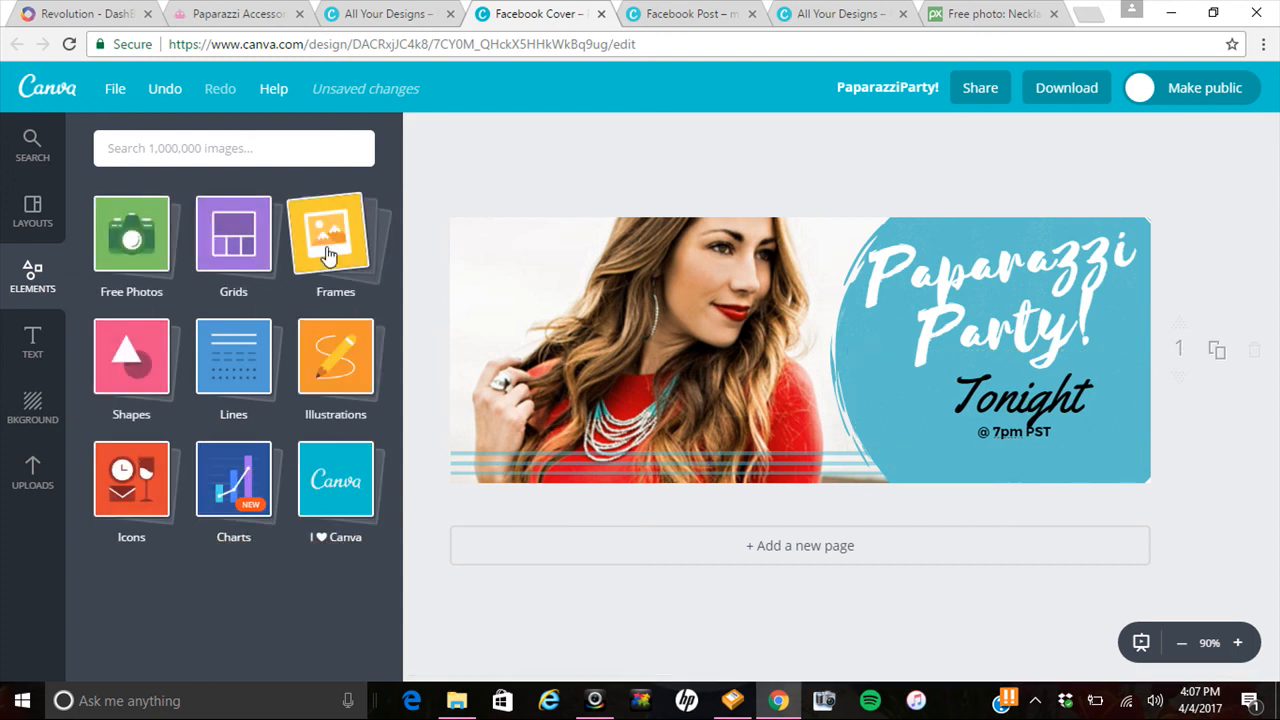
pyautogui.click(155, 492)
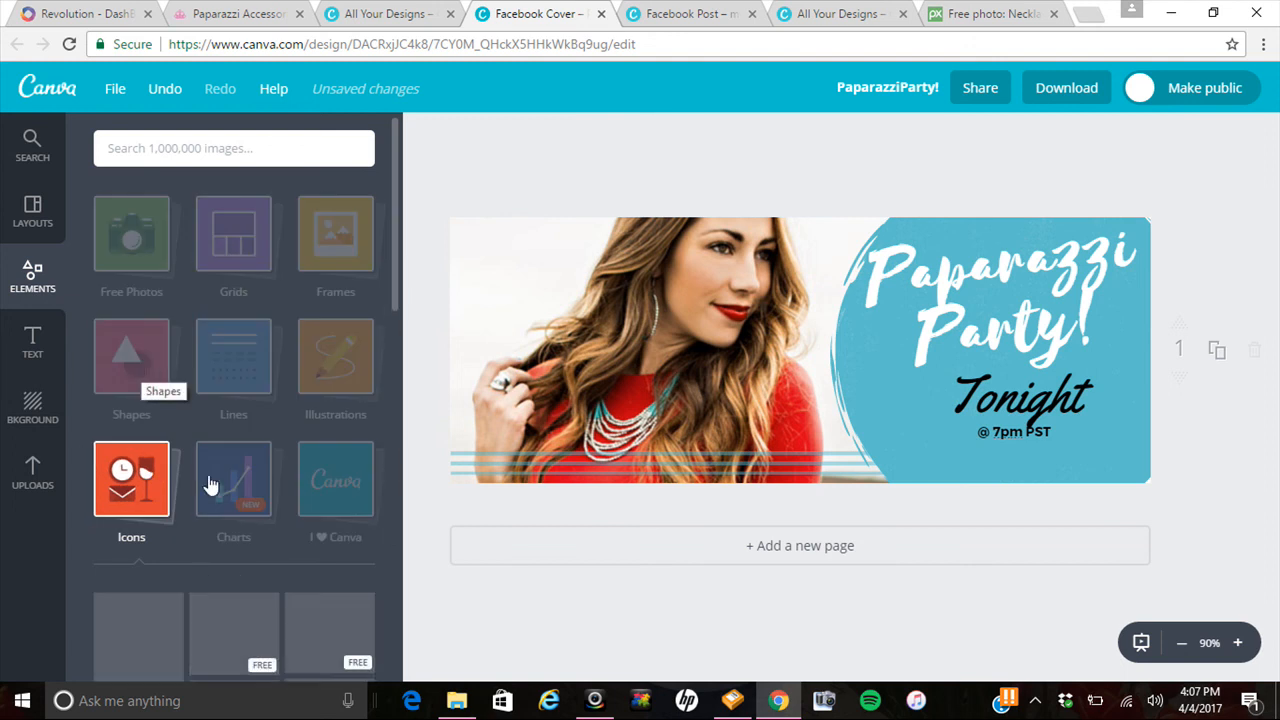
pyautogui.scroll(-7, 260, 600)
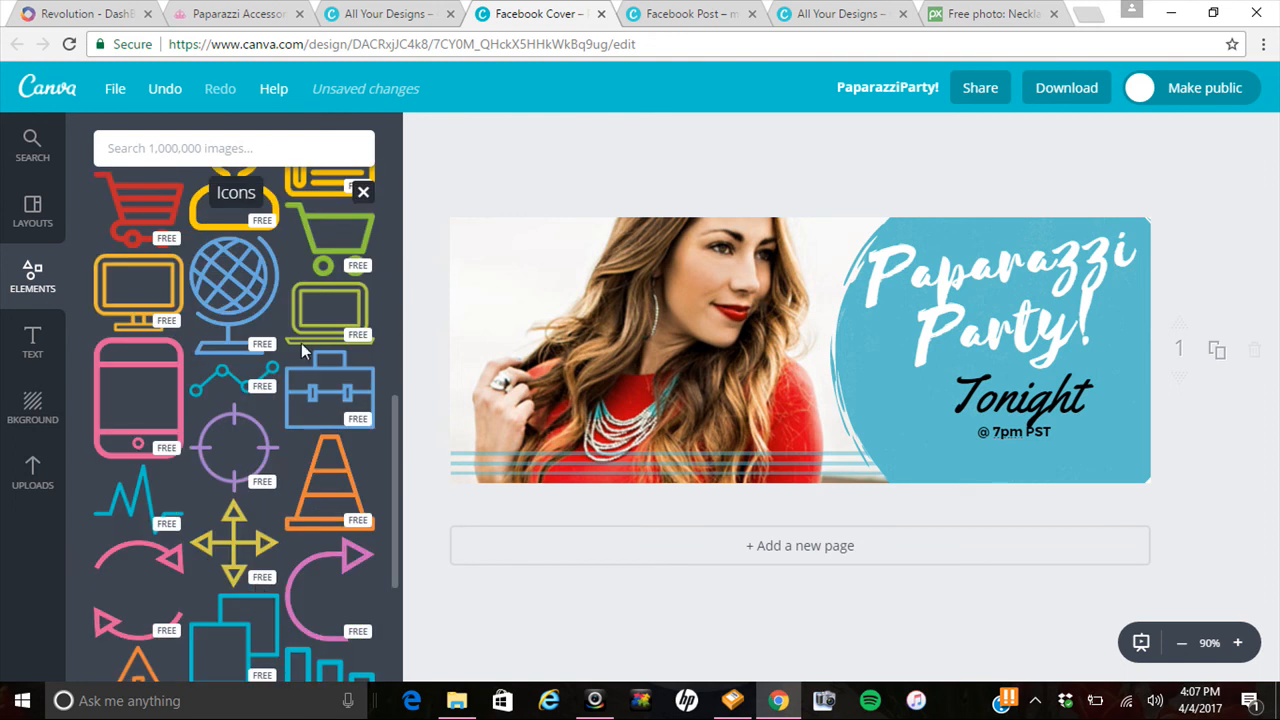
pyautogui.moveTo(396, 445); pyautogui.dragTo(397, 535)
pyautogui.scroll(-3, 380, 629)
pyautogui.moveTo(392, 546); pyautogui.dragTo(383, 233)
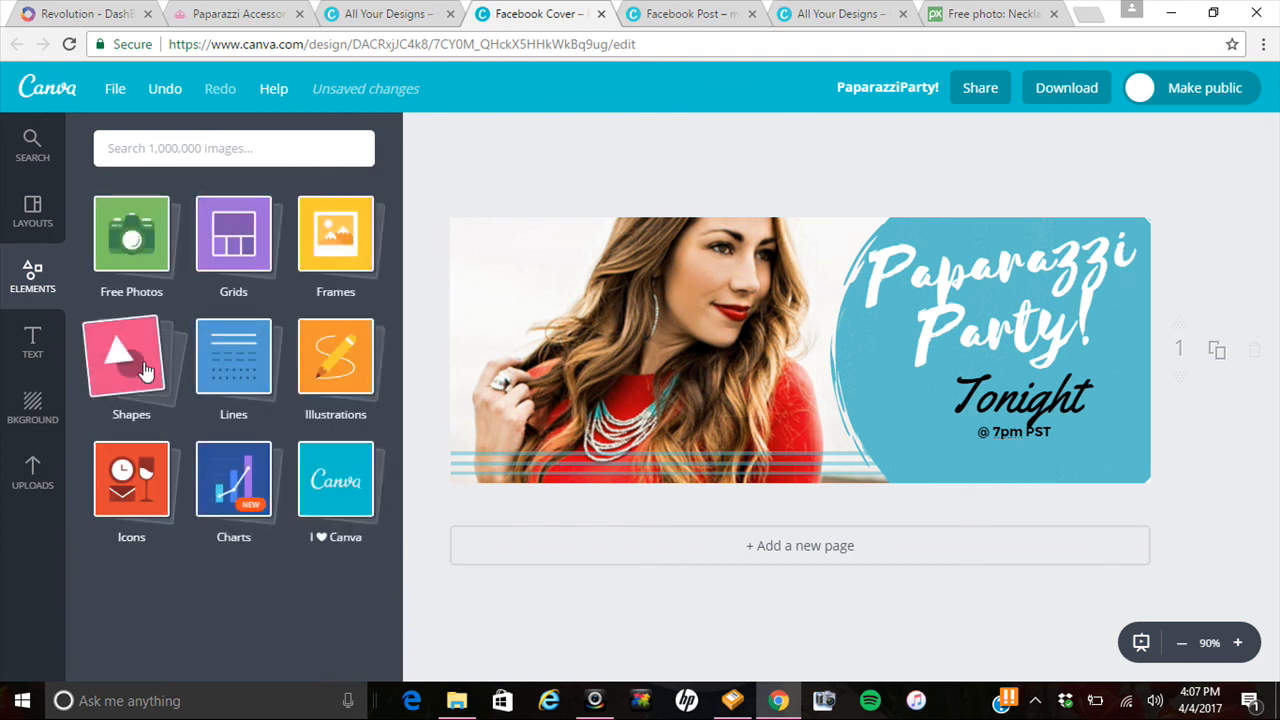
# Move the "Paparazzi Party!" and "Tonight @ 7pm PST" texts onto the photo and delete the teal brush-stroke circle.
pyautogui.click(138, 368)
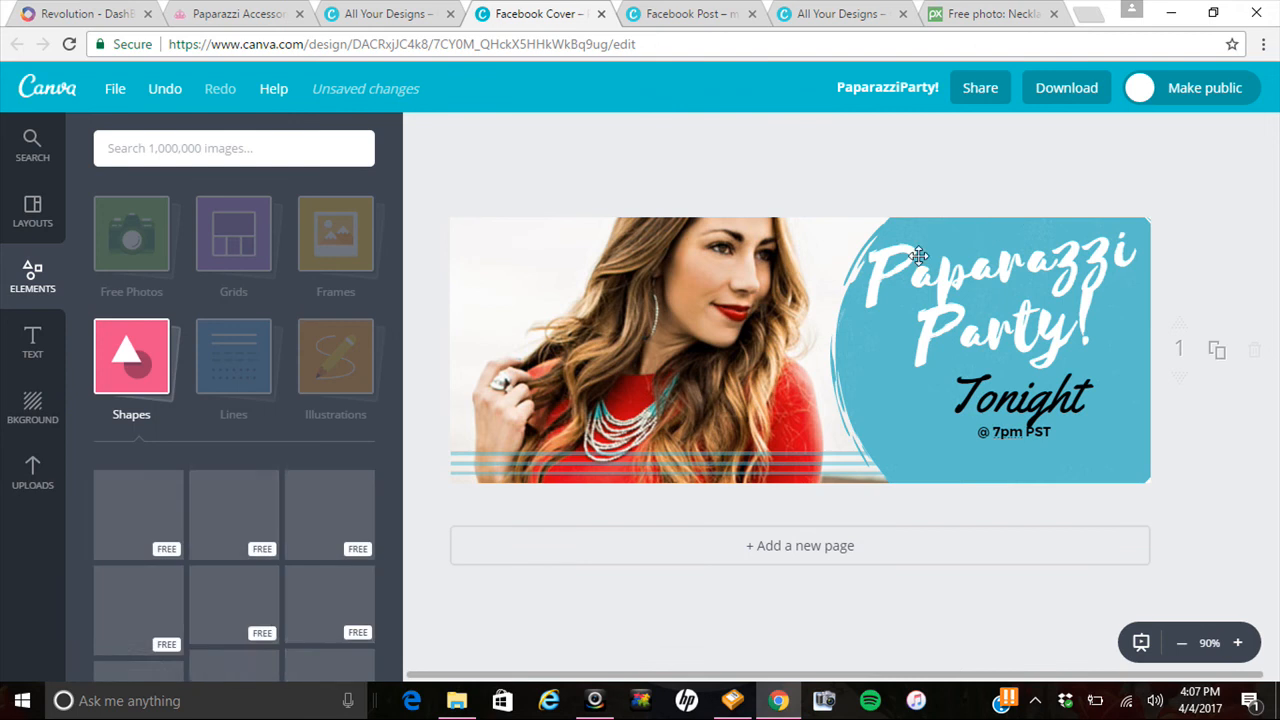
pyautogui.click(877, 345)
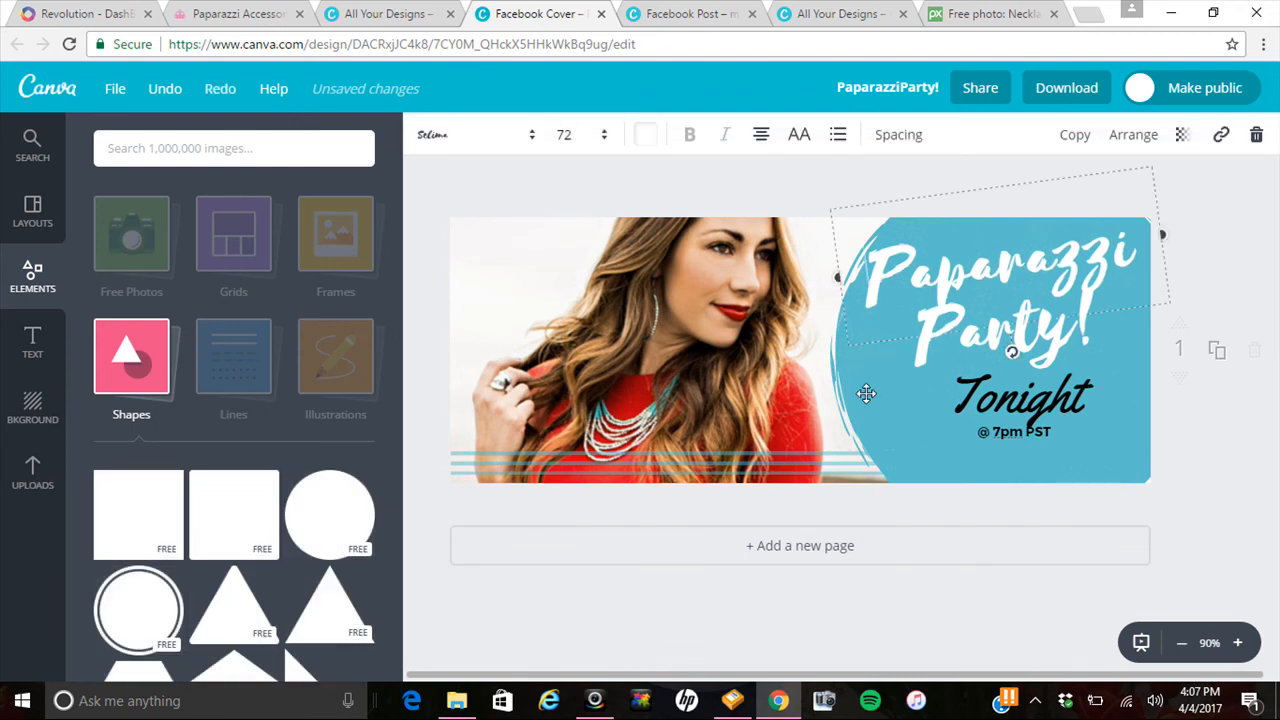
pyautogui.moveTo(917, 194); pyautogui.dragTo(592, 254)
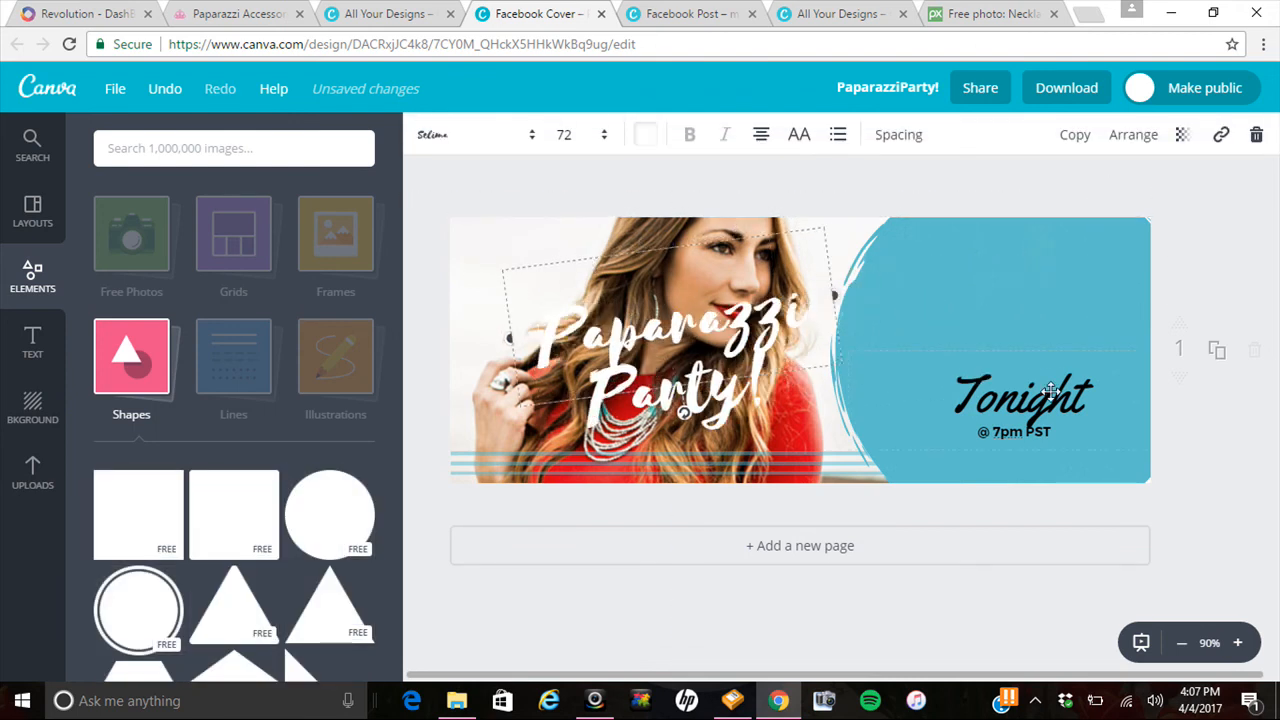
pyautogui.moveTo(1050, 392); pyautogui.dragTo(788, 405)
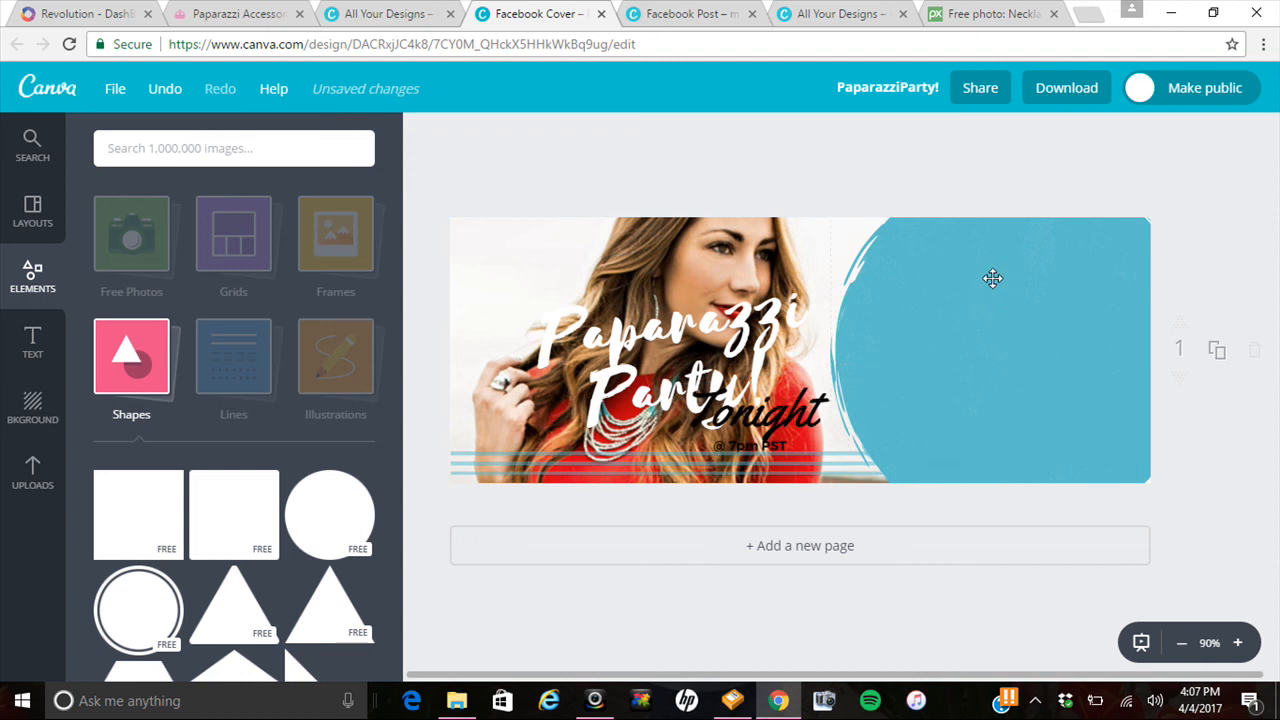
pyautogui.click(992, 275)
pyautogui.press('Delete')
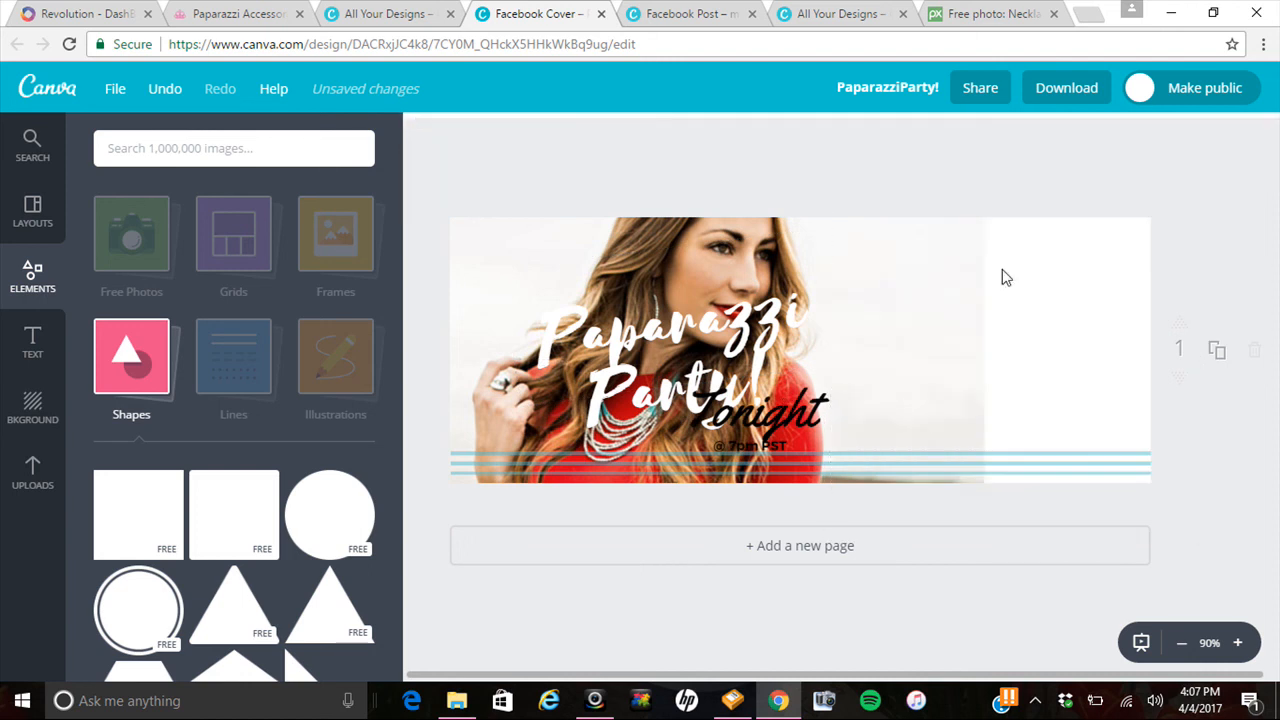
# Add a solid circle shape to the cover and give it the teal document colour.
pyautogui.click(328, 500)
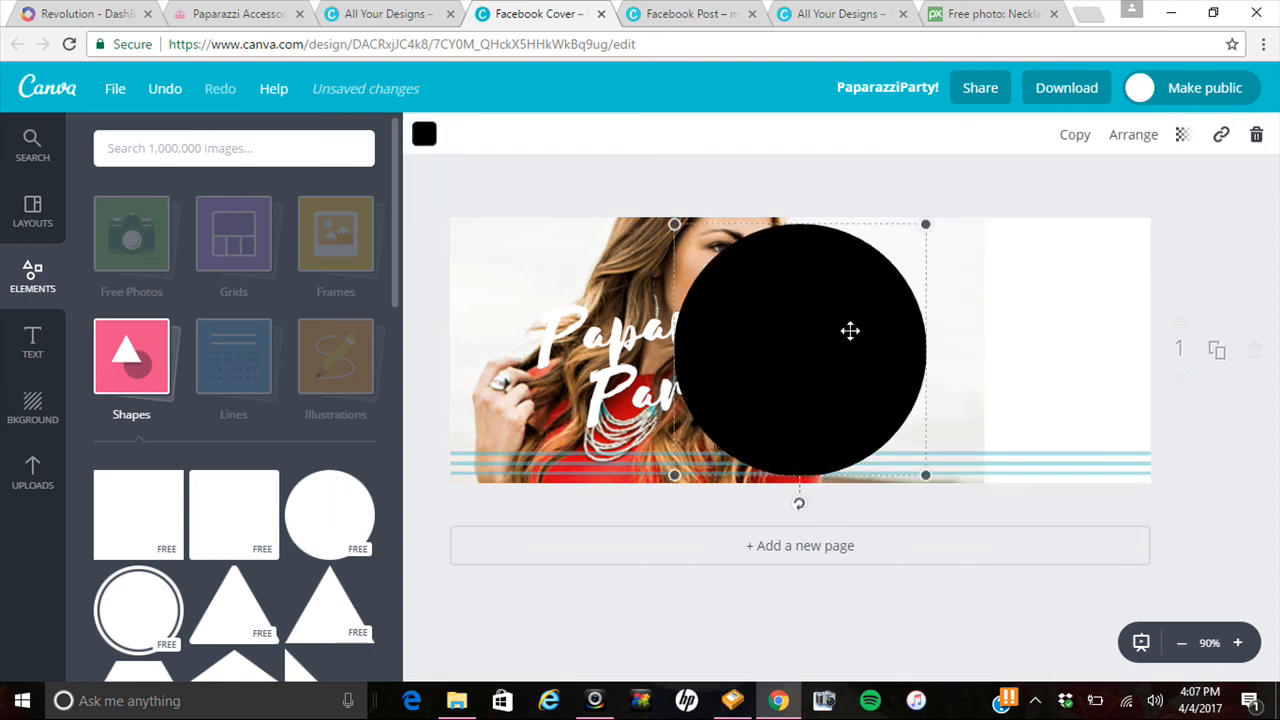
pyautogui.click(424, 136)
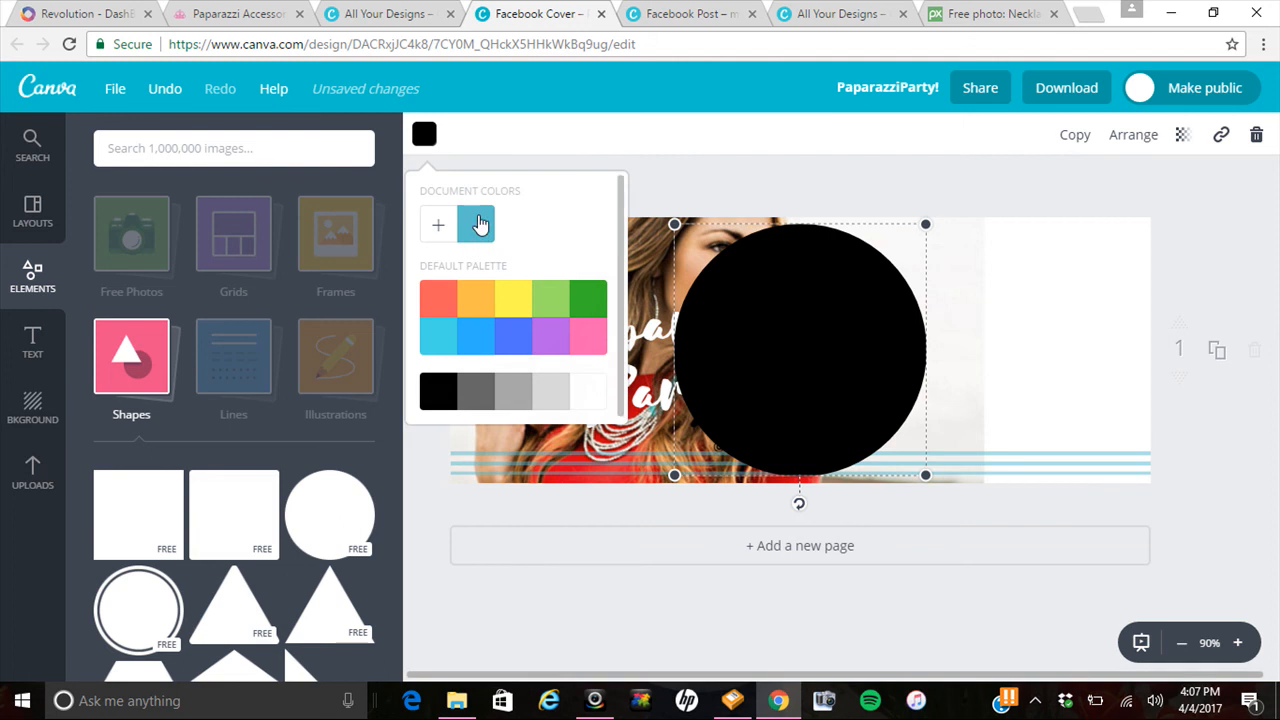
pyautogui.click(476, 224)
# Move the teal circle to the cover's right end and enlarge it beyond the upper and lower edges.
pyautogui.moveTo(896, 325); pyautogui.dragTo(1141, 313)
pyautogui.moveTo(1171, 463); pyautogui.dragTo(1234, 523)
pyautogui.moveTo(1020, 351)
pyautogui.mouseDown()
pyautogui.moveTo(1000, 323)
pyautogui.moveTo(1017, 357)
pyautogui.mouseUp()
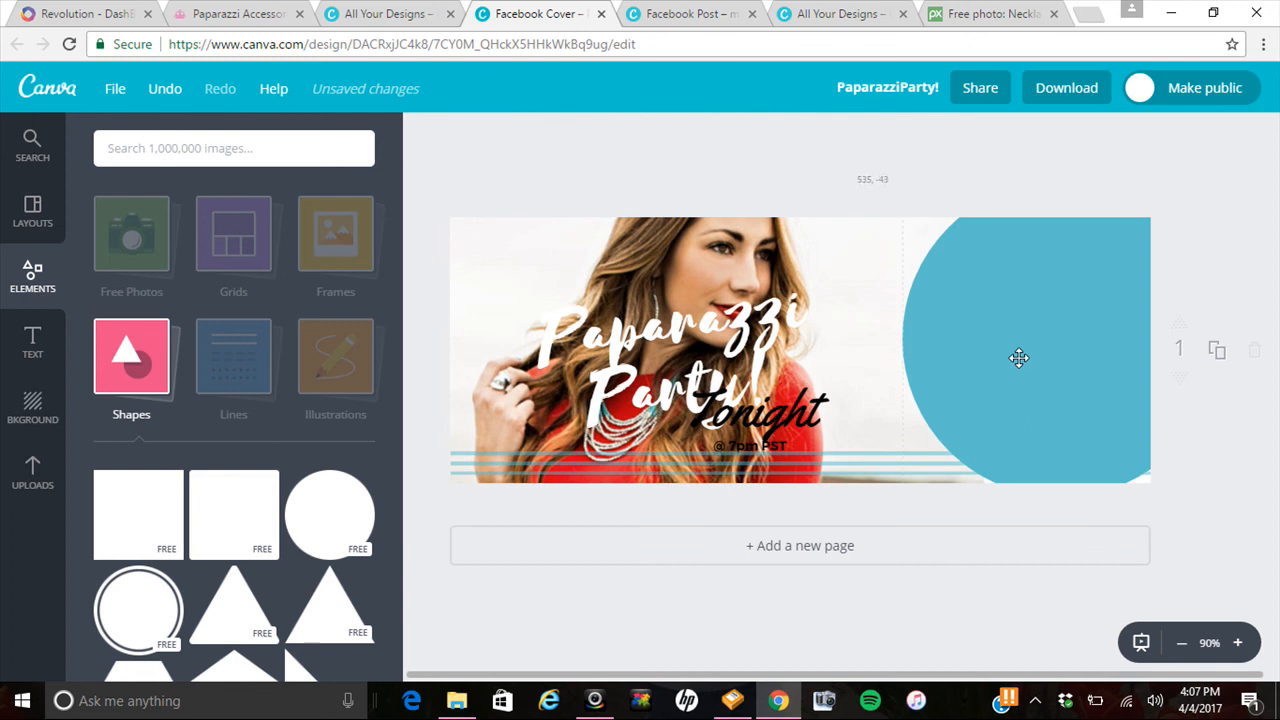
pyautogui.click(1090, 418)
pyautogui.moveTo(1218, 495); pyautogui.dragTo(1250, 525)
pyautogui.moveTo(1049, 293); pyautogui.dragTo(1045, 293)
# Move the "Paparazzi Party!" text right toward the teal circle and send the circle back a layer.
pyautogui.moveTo(651, 330); pyautogui.dragTo(740, 332)
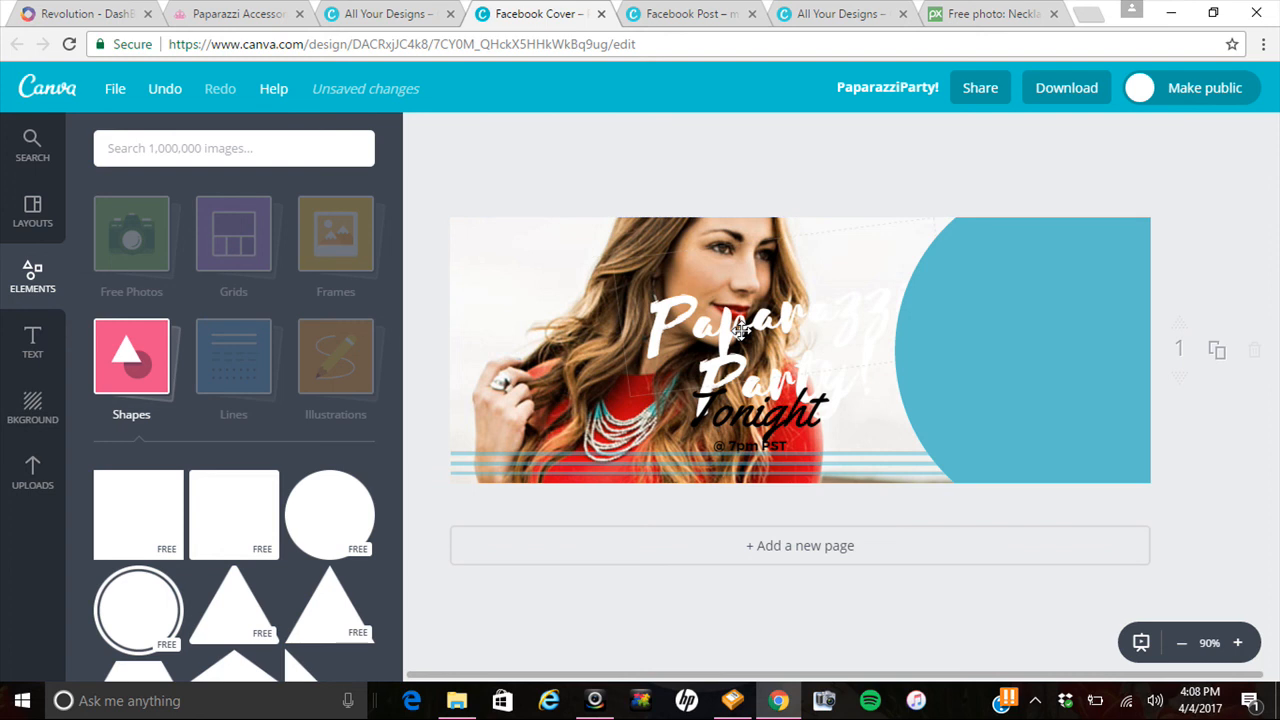
pyautogui.rightClick(741, 338)
pyautogui.press('Escape')
pyautogui.click(741, 335)
pyautogui.click(991, 317)
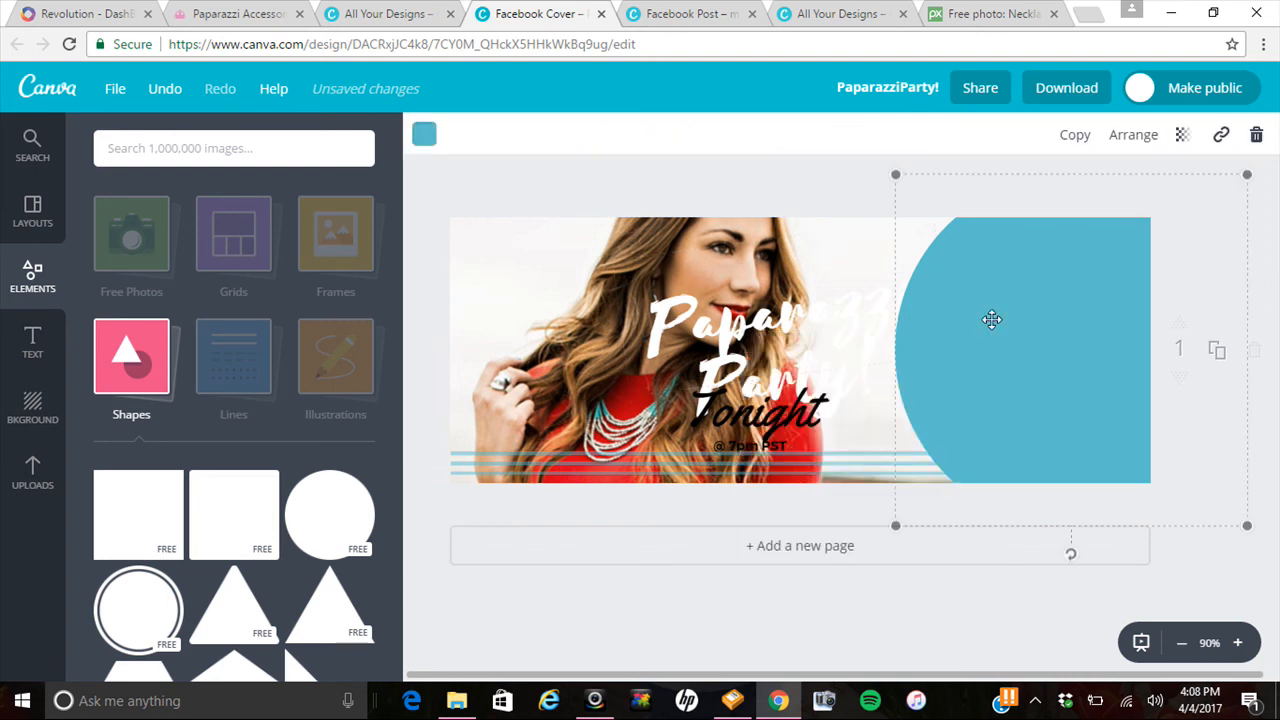
pyautogui.click(1134, 140)
pyautogui.click(1087, 219)
# Move the "Paparazzi Party!" text to the cover's right side and shift the teal circle left over it.
pyautogui.click(943, 283)
pyautogui.moveTo(943, 283); pyautogui.dragTo(938, 334)
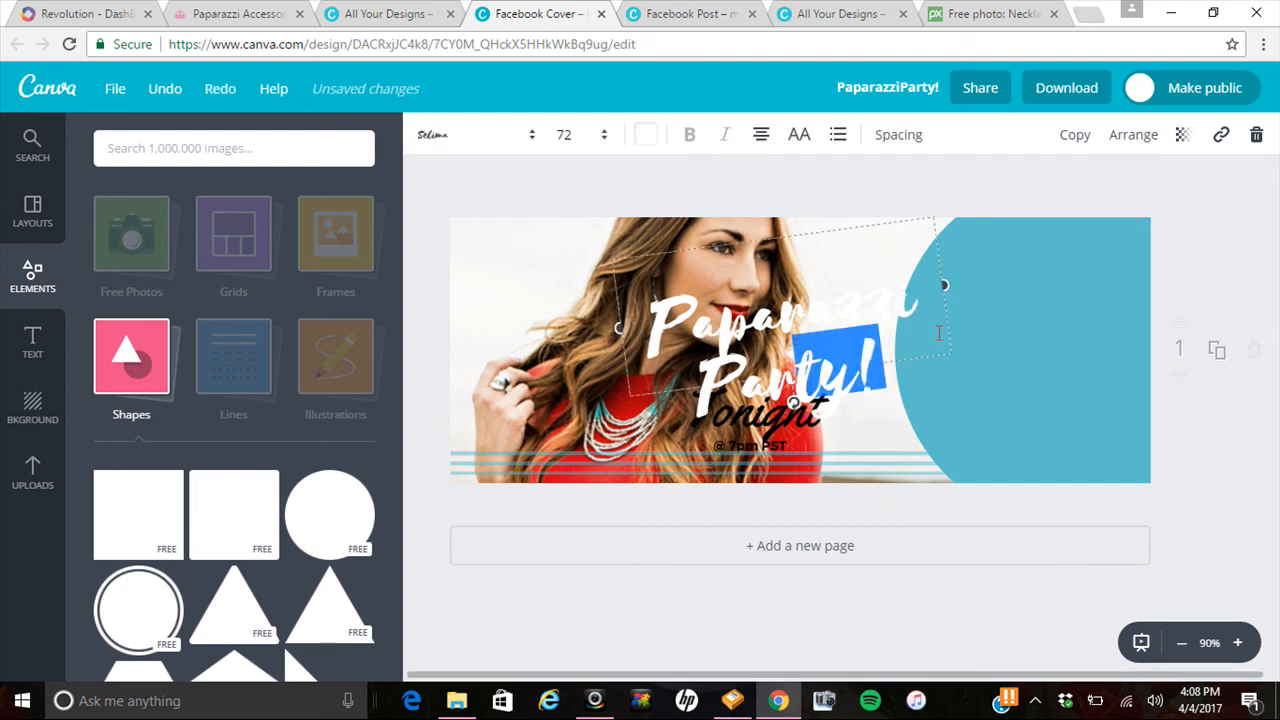
pyautogui.click(854, 234)
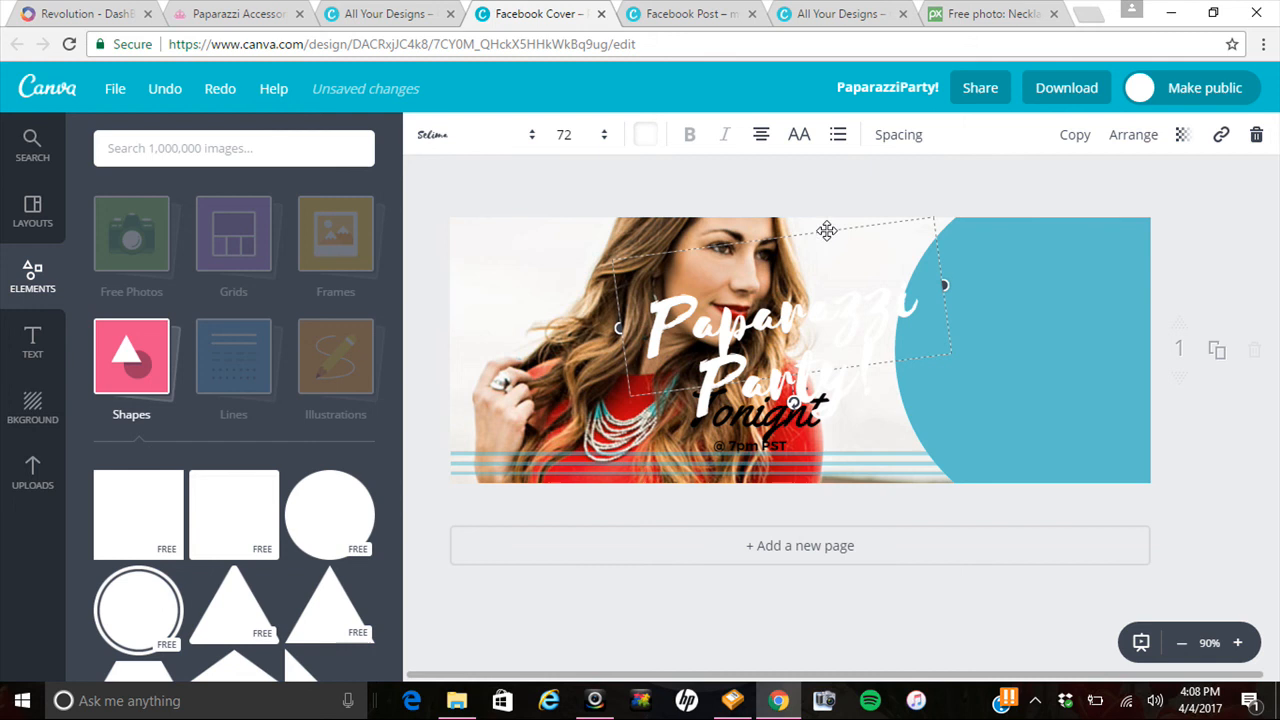
pyautogui.moveTo(948, 255); pyautogui.dragTo(1043, 287)
pyautogui.moveTo(1026, 437); pyautogui.dragTo(958, 436)
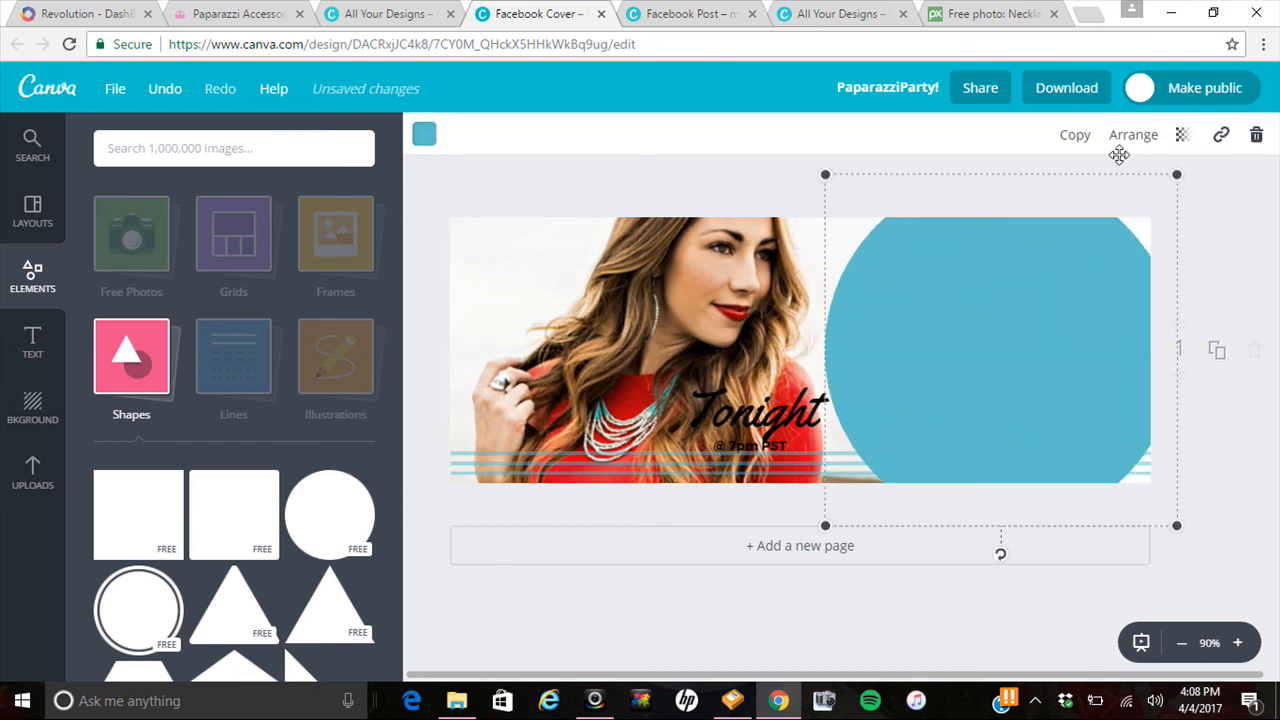
# Send the teal circle back in the layer order until it lies behind the "Paparazzi Party!" text.
pyautogui.click(1148, 137)
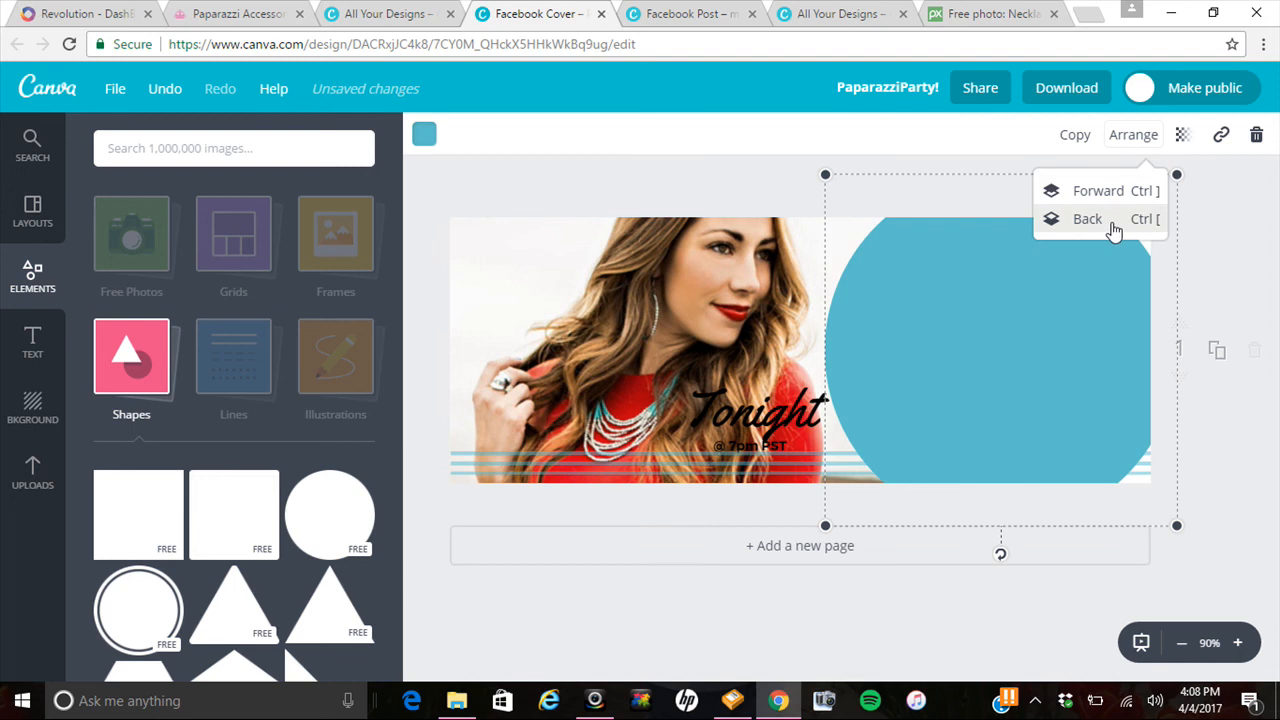
pyautogui.click(942, 297)
pyautogui.click(1116, 146)
pyautogui.click(1106, 222)
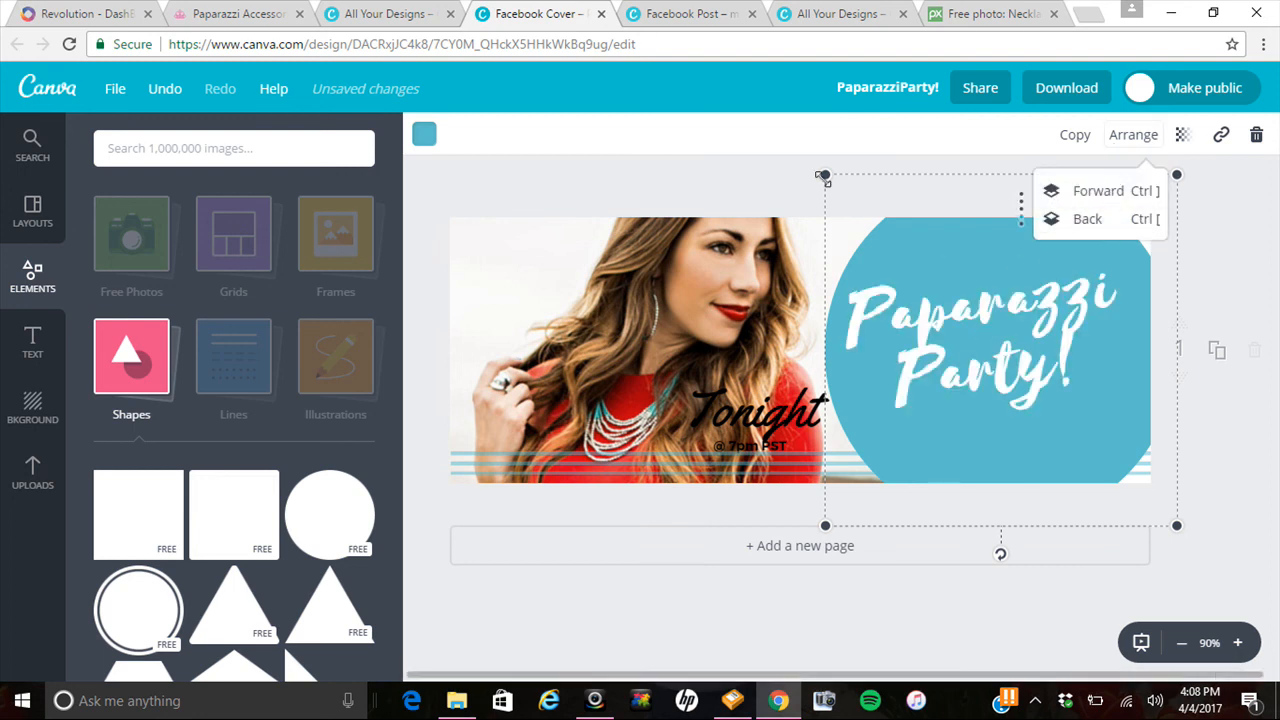
# Move the "Tonight @ 7pm PST" text onto the circle and raise both texts so they stack neatly.
pyautogui.moveTo(746, 424); pyautogui.dragTo(997, 441)
pyautogui.moveTo(964, 298); pyautogui.dragTo(971, 268)
pyautogui.moveTo(990, 429); pyautogui.dragTo(1000, 405)
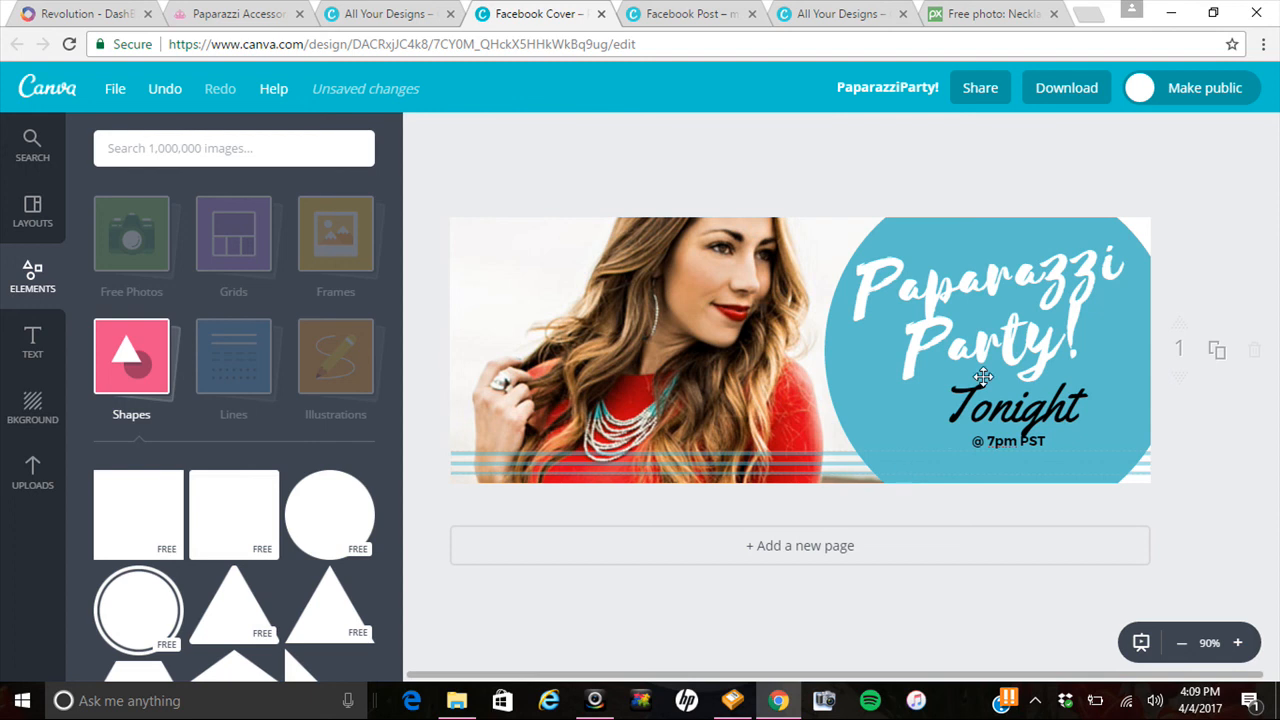
# Enlarge the teal circle and shift it up and left so it fills the cover's right end.
pyautogui.click(944, 254)
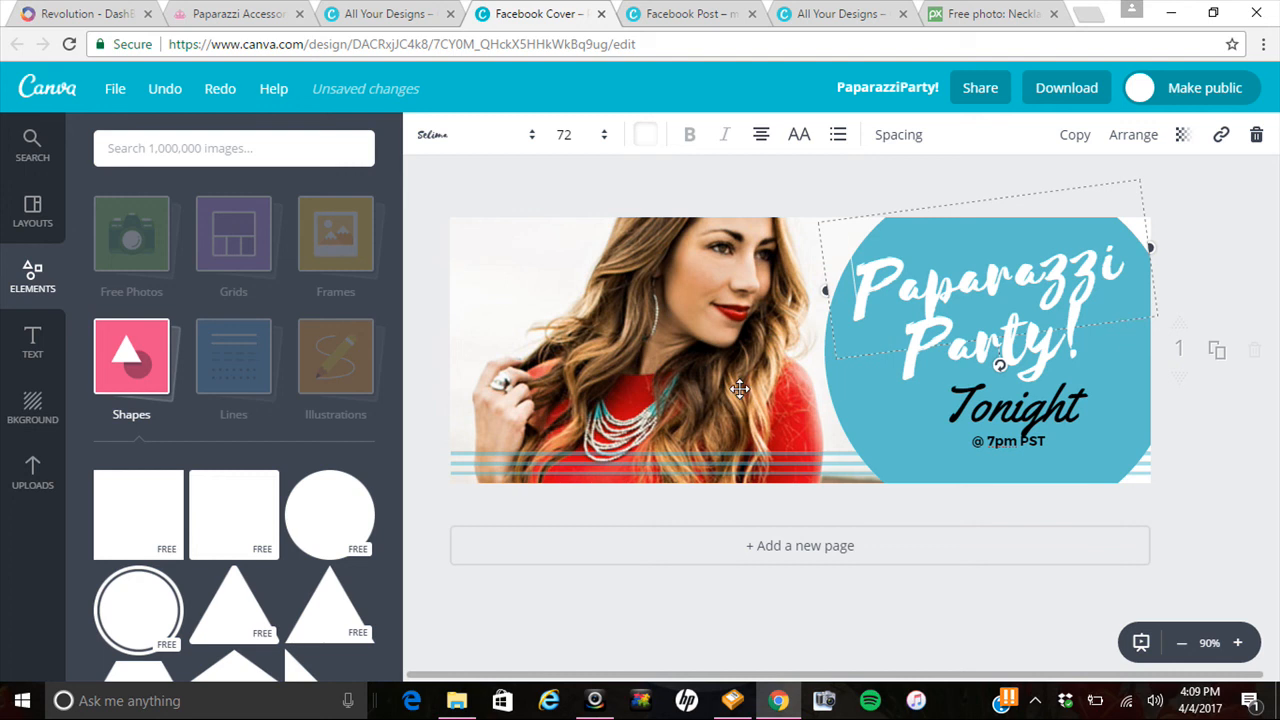
pyautogui.moveTo(1071, 271); pyautogui.dragTo(1071, 267)
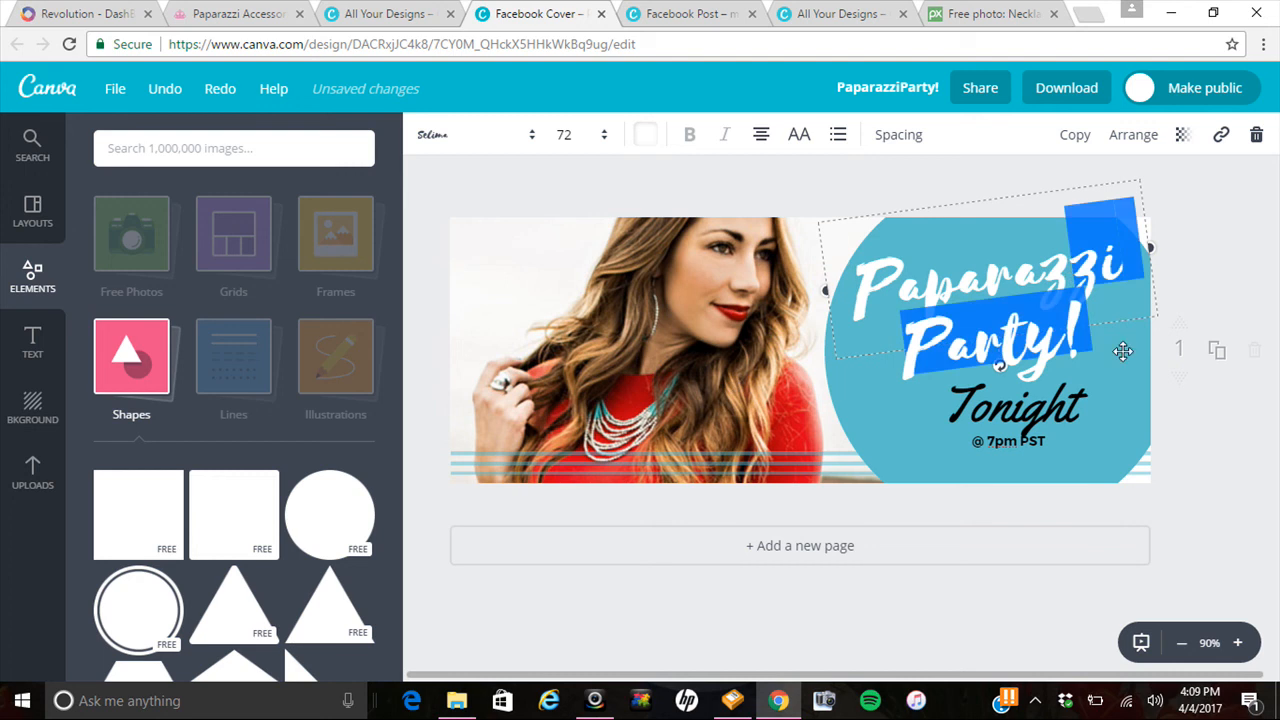
pyautogui.click(1145, 450)
pyautogui.moveTo(1177, 525); pyautogui.dragTo(1255, 565)
pyautogui.moveTo(957, 424); pyautogui.dragTo(894, 394)
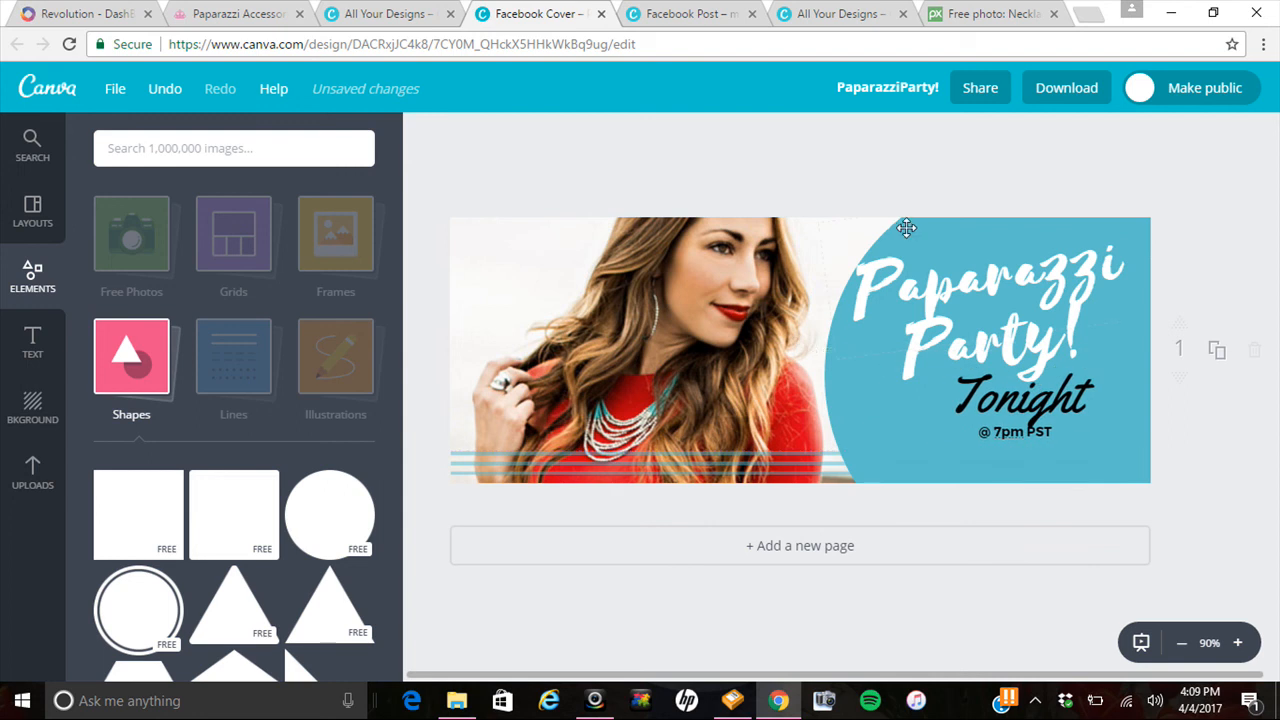
# Centre the teal circle vertically slightly farther left and fine-tune the positions of both texts on it.
pyautogui.moveTo(898, 226); pyautogui.dragTo(918, 229)
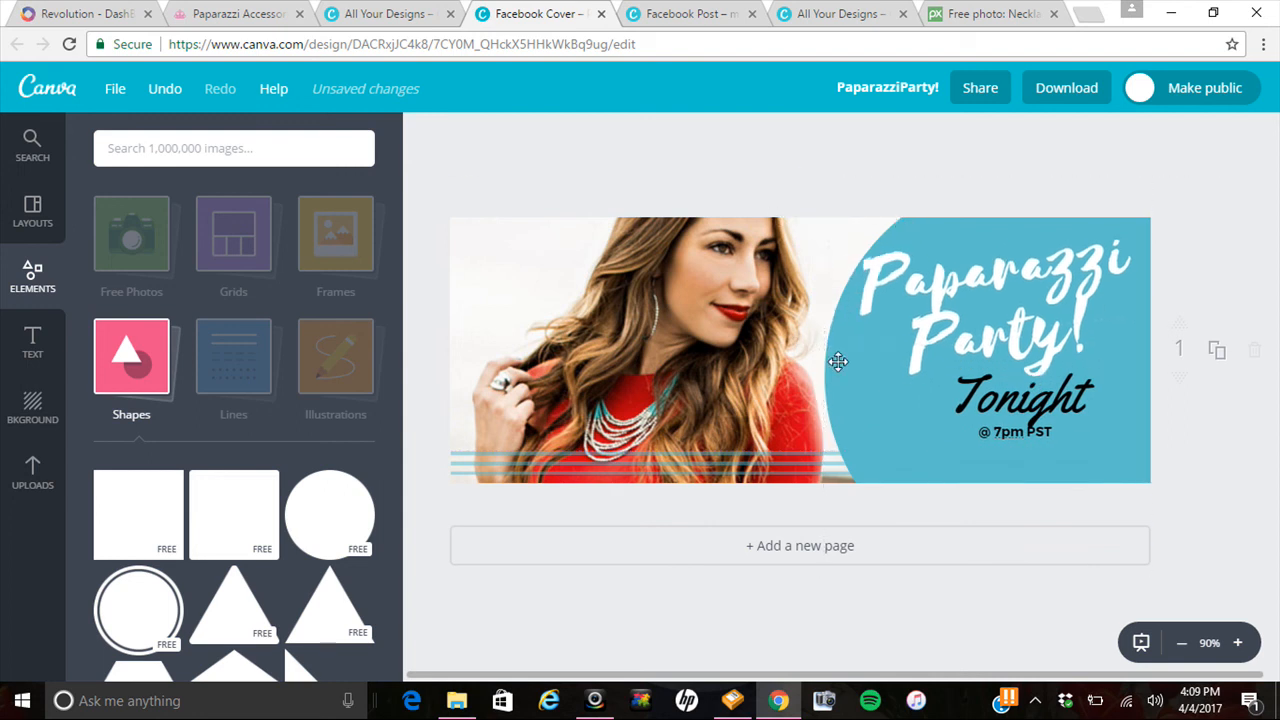
pyautogui.click(834, 368)
pyautogui.moveTo(830, 364); pyautogui.dragTo(820, 349)
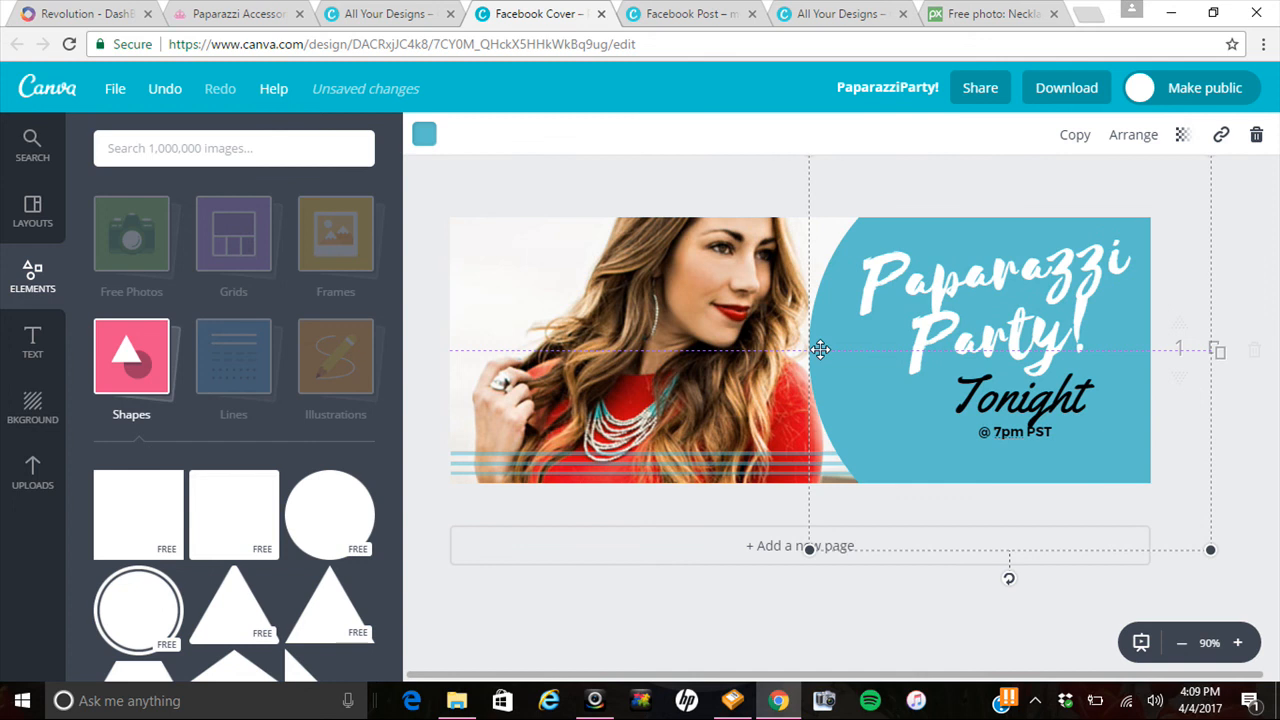
pyautogui.moveTo(1021, 409); pyautogui.dragTo(1027, 418)
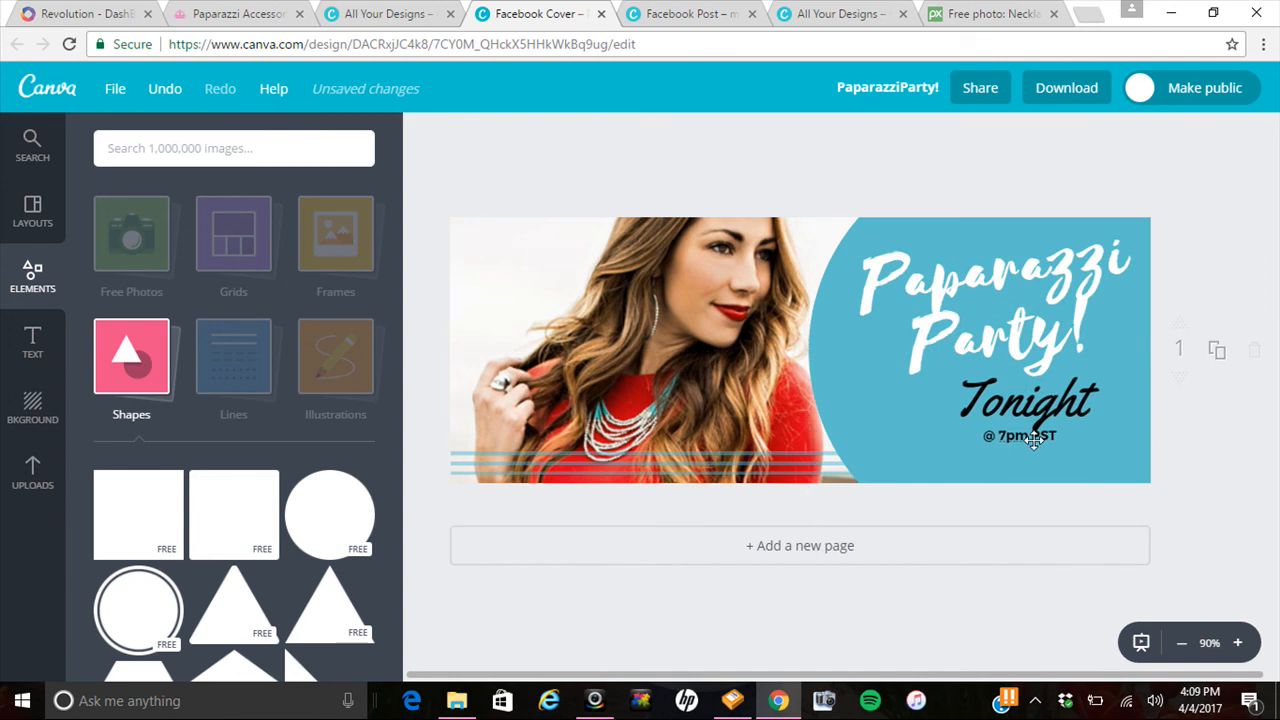
# Try adding a line break after "Tonight" in the party time text.
pyautogui.click(1012, 432)
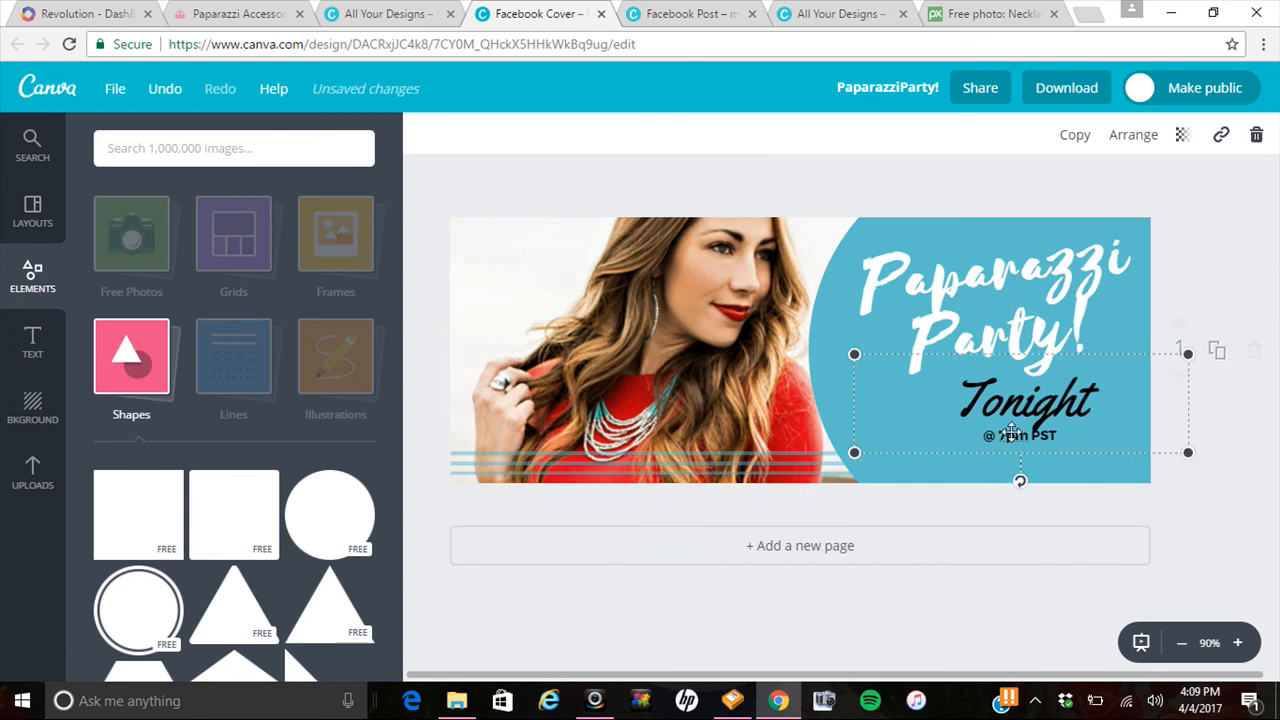
pyautogui.doubleClick(1072, 418)
pyautogui.click(1096, 408)
pyautogui.press('Return')
pyautogui.press('BackSpace')
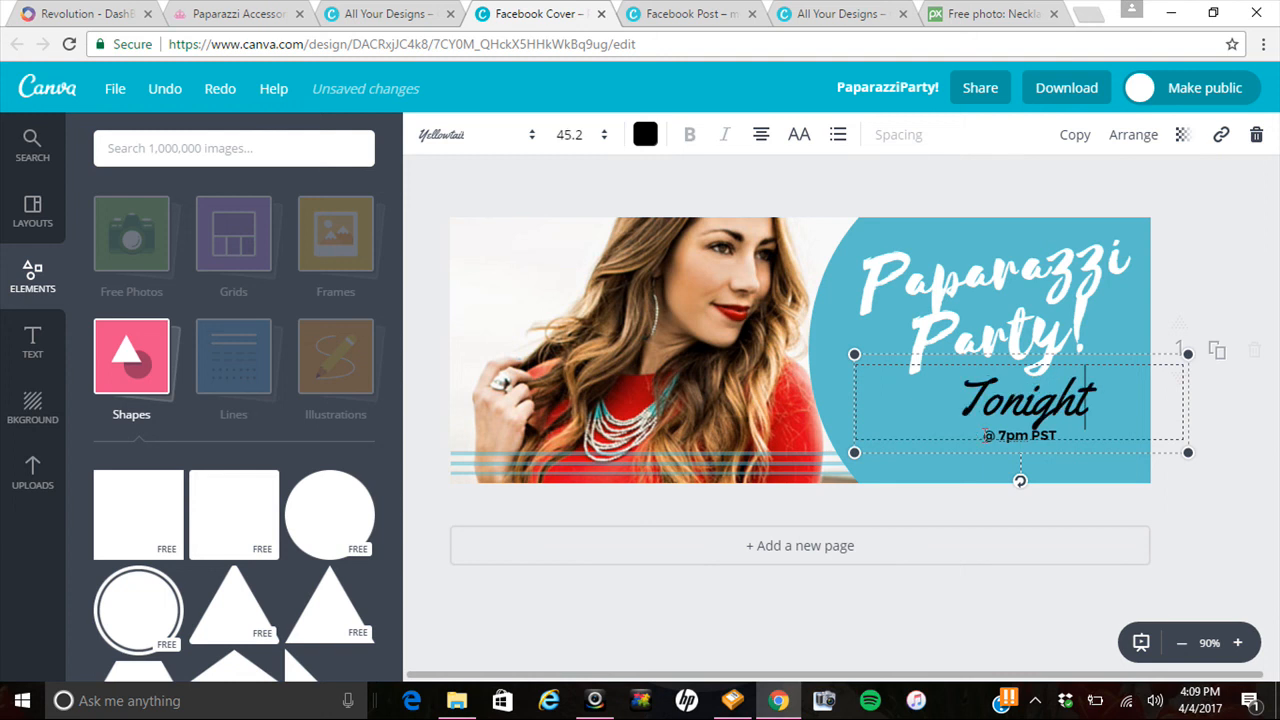
# Try adding a line break before "@ 7pm PST" in the party time text.
pyautogui.doubleClick(986, 435)
pyautogui.click(986, 435)
pyautogui.click(988, 436)
pyautogui.tripleClick(988, 436)
pyautogui.click(986, 436)
pyautogui.press('Return')
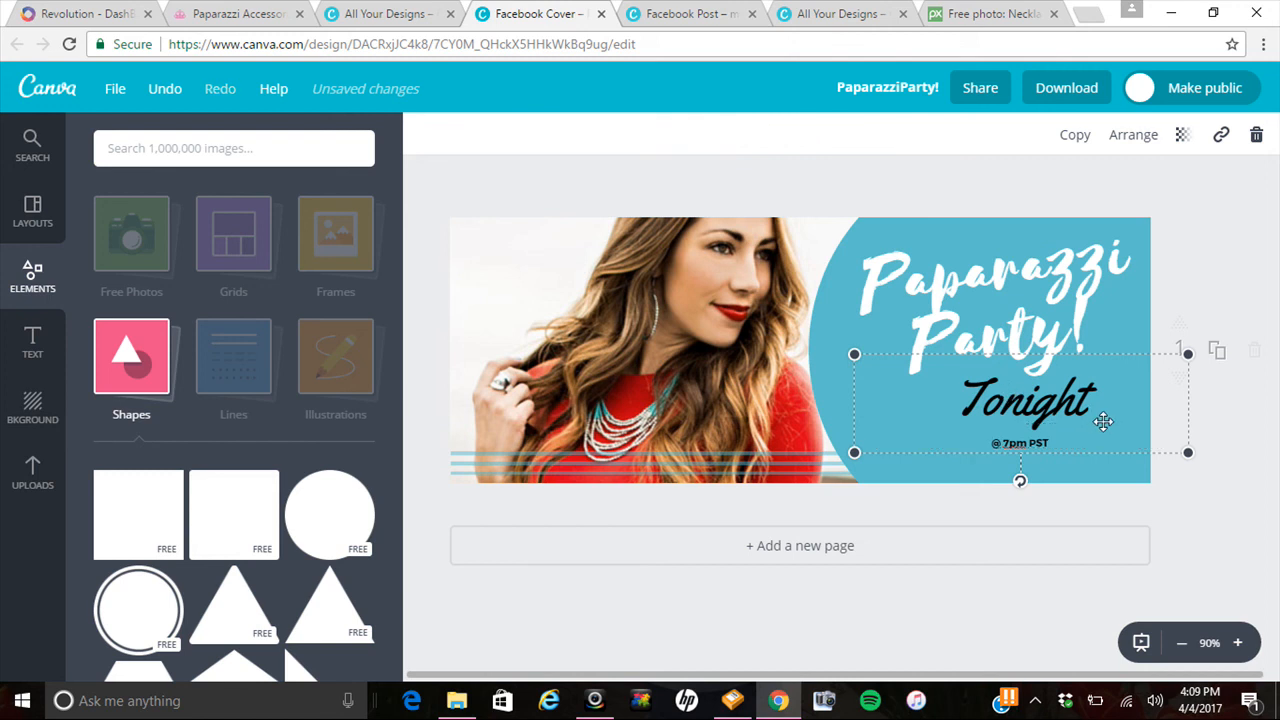
# Delete the "Tonight @ 7pm PST" text group from the teal circle.
pyautogui.doubleClick(1040, 394)
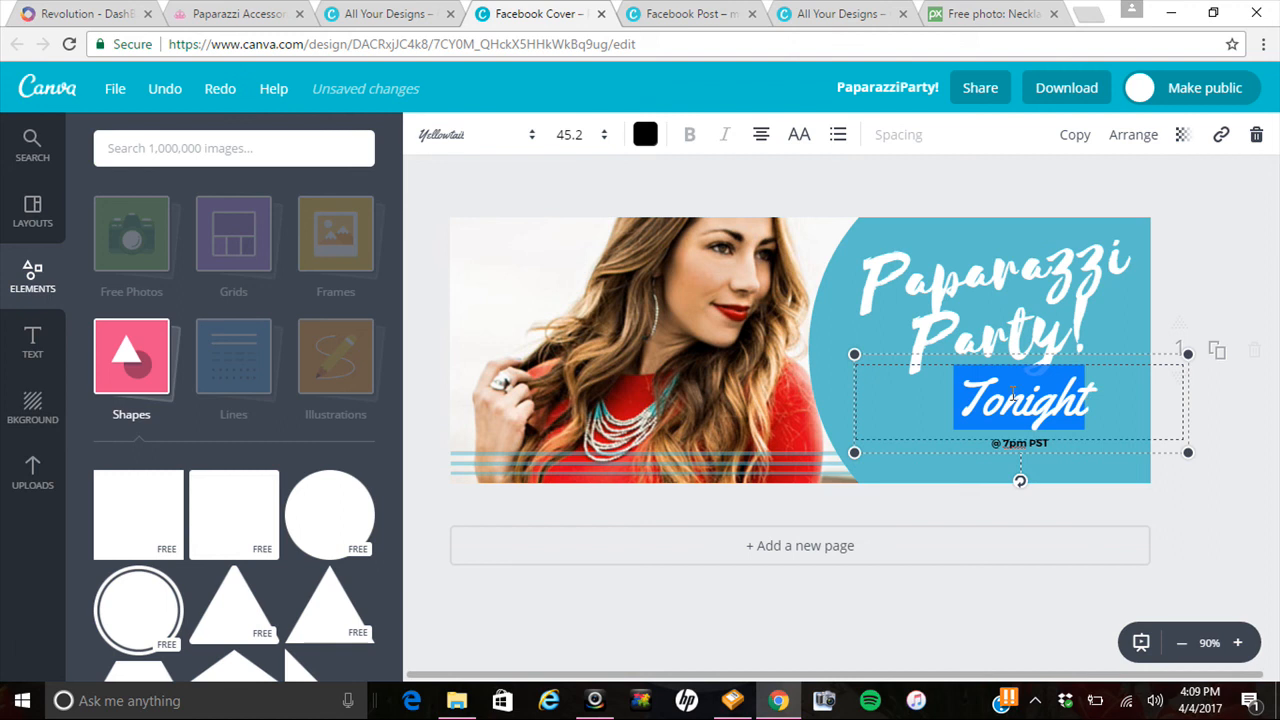
pyautogui.click(1003, 402)
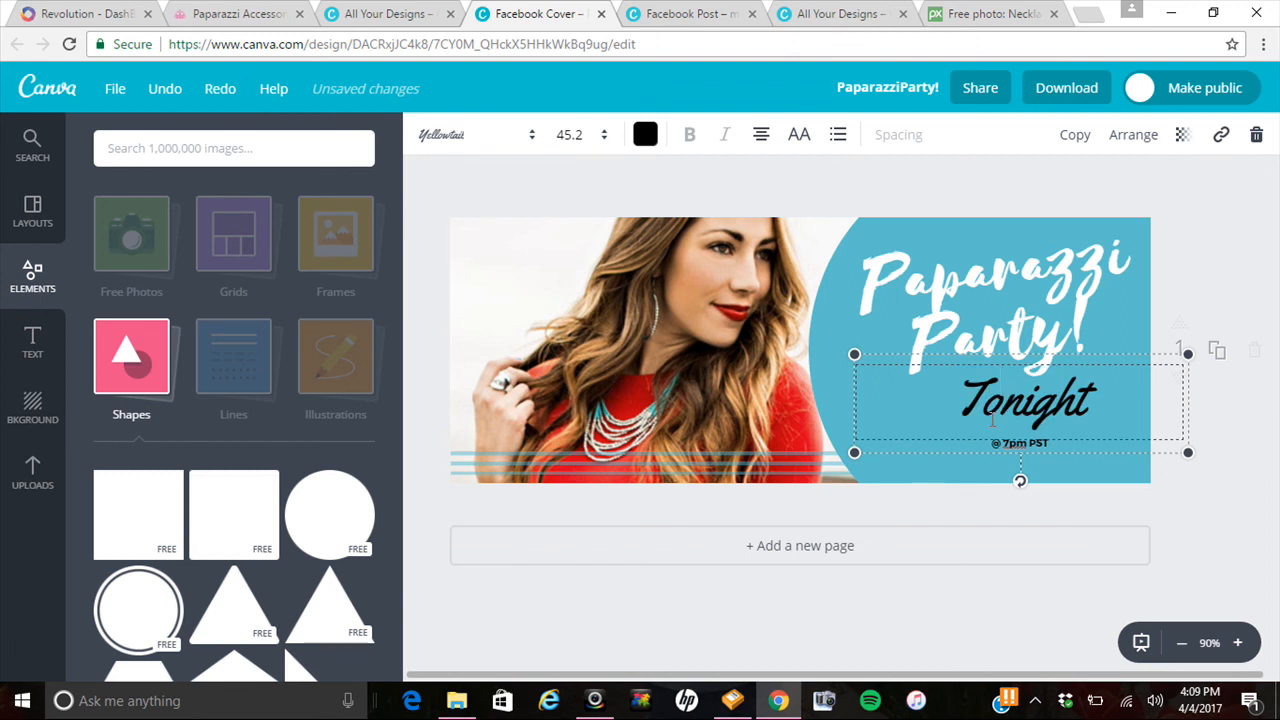
pyautogui.click(32, 342)
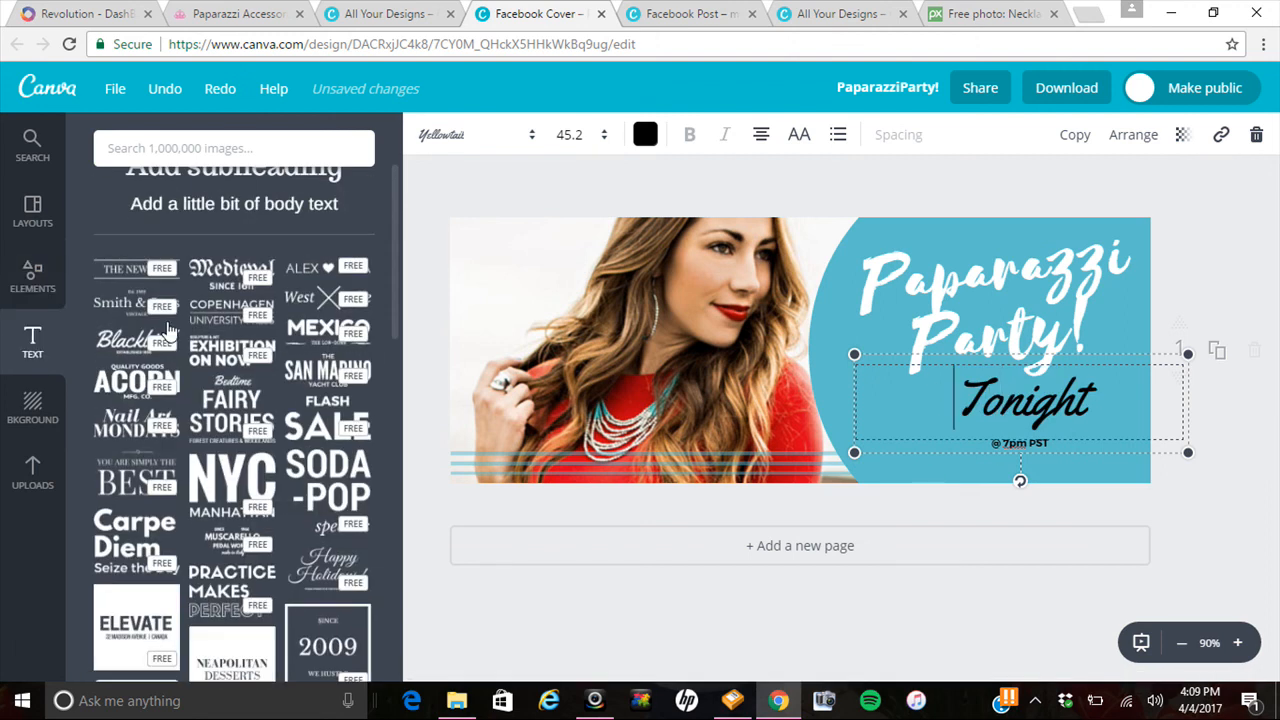
pyautogui.click(1005, 401)
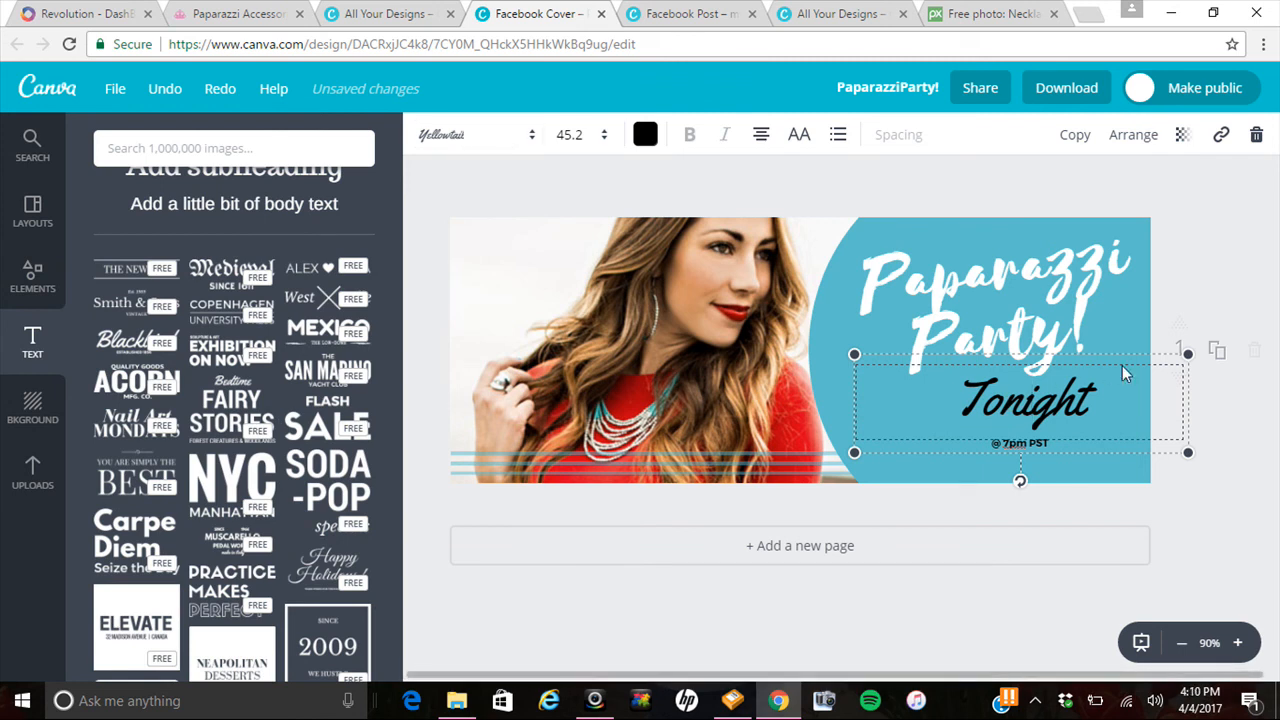
pyautogui.click(1166, 356)
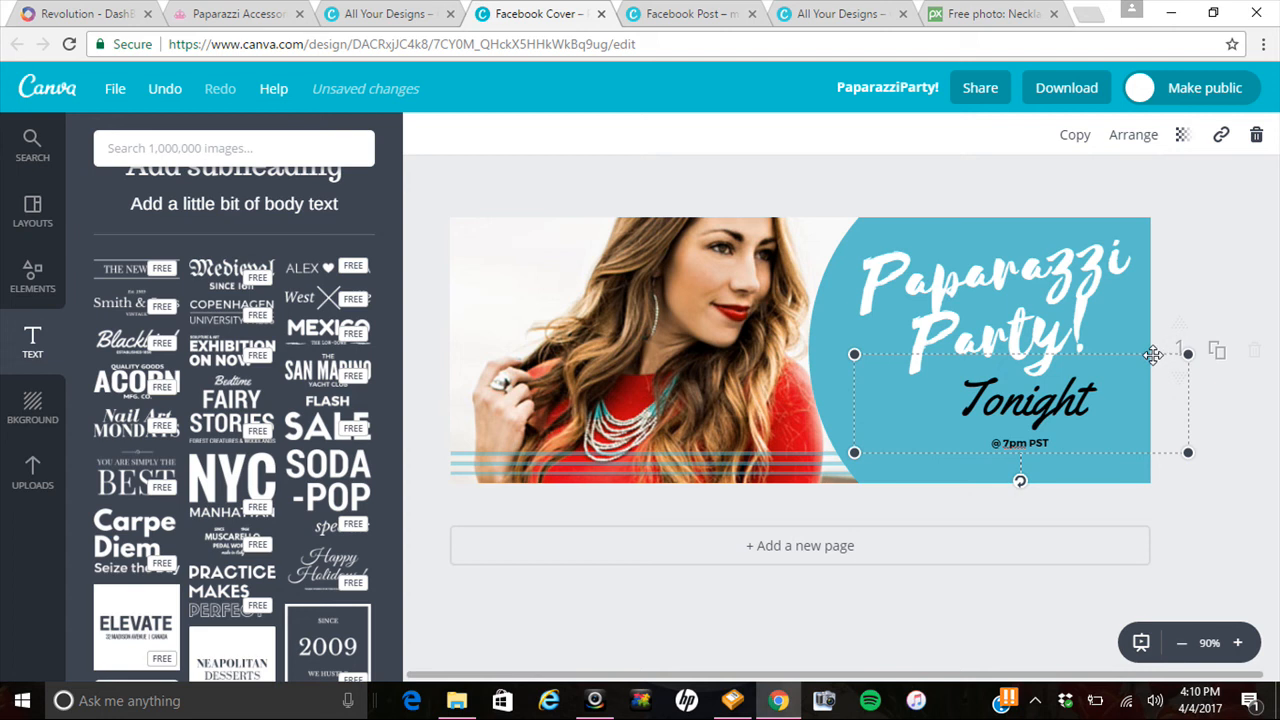
pyautogui.press('Delete')
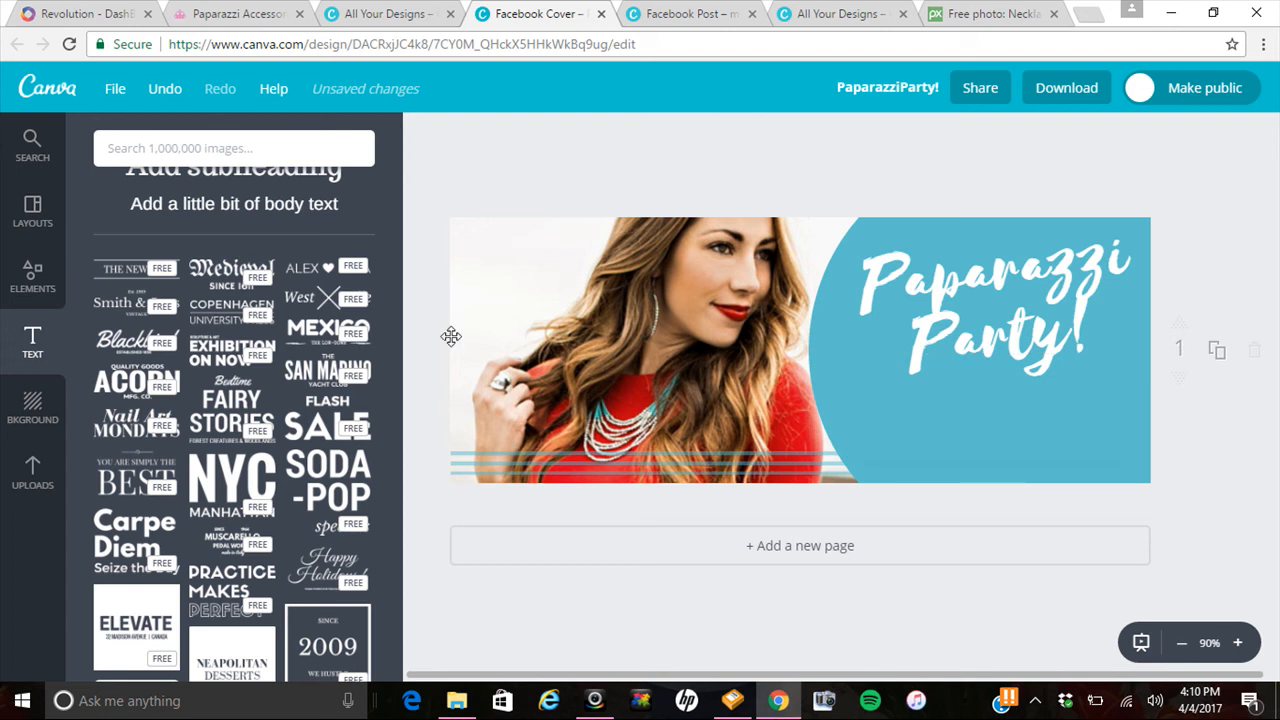
# Add a subheading reading "Tonight" and place it on the teal circle beneath the "Paparazzi Party!" title.
pyautogui.click(35, 345)
pyautogui.moveTo(234, 305); pyautogui.dragTo(738, 405)
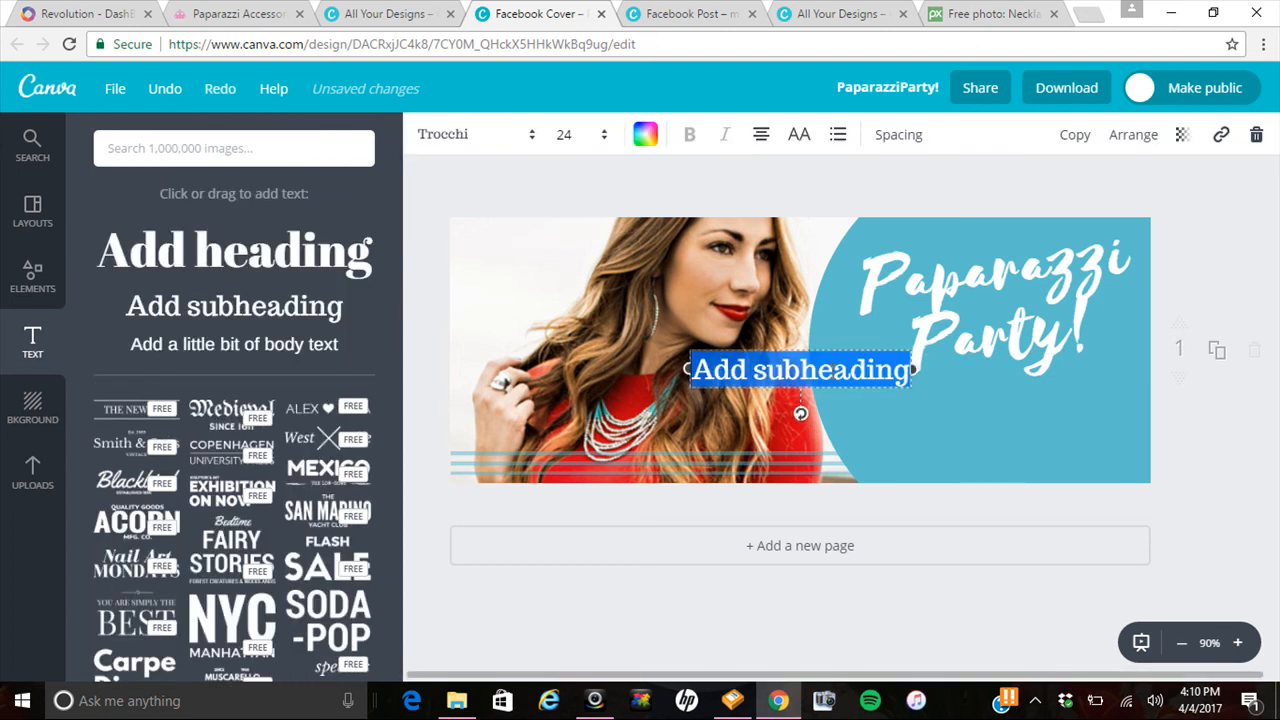
pyautogui.write('TOnight')
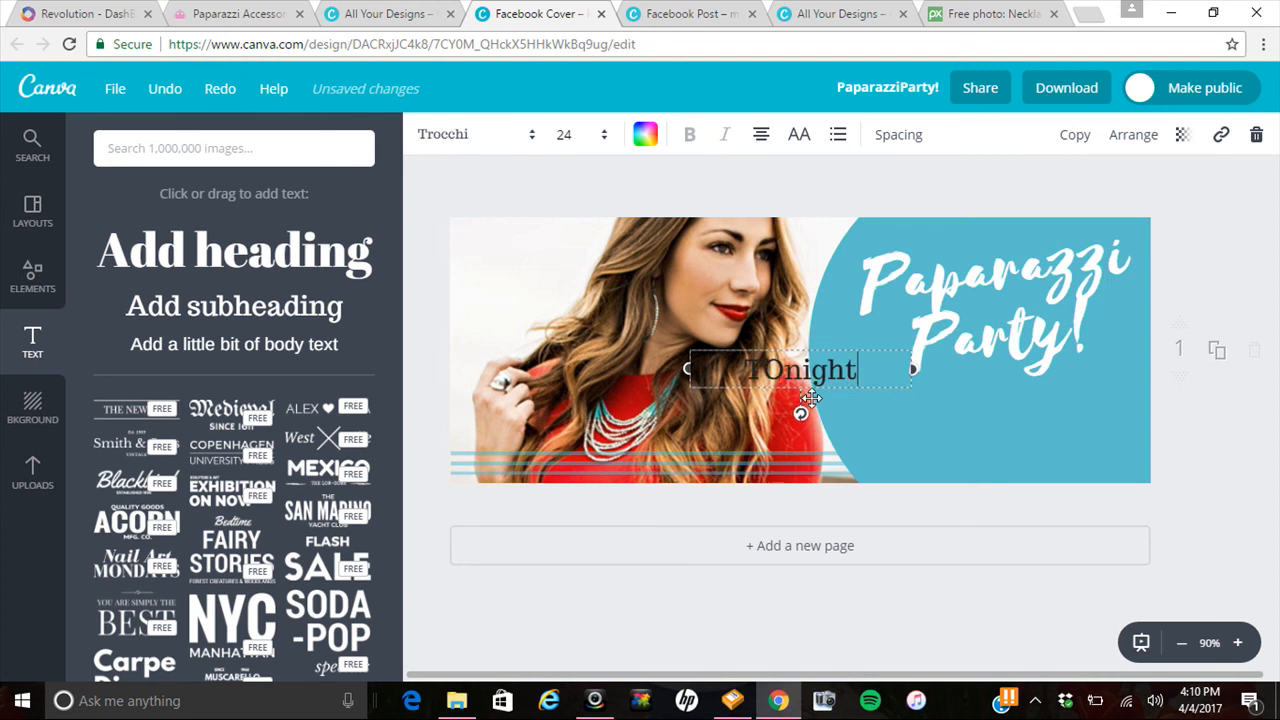
pyautogui.press('BackSpace')
pyautogui.press('BackSpace')
pyautogui.press('BackSpace')
pyautogui.press('BackSpace')
pyautogui.press('BackSpace')
pyautogui.write('onight')
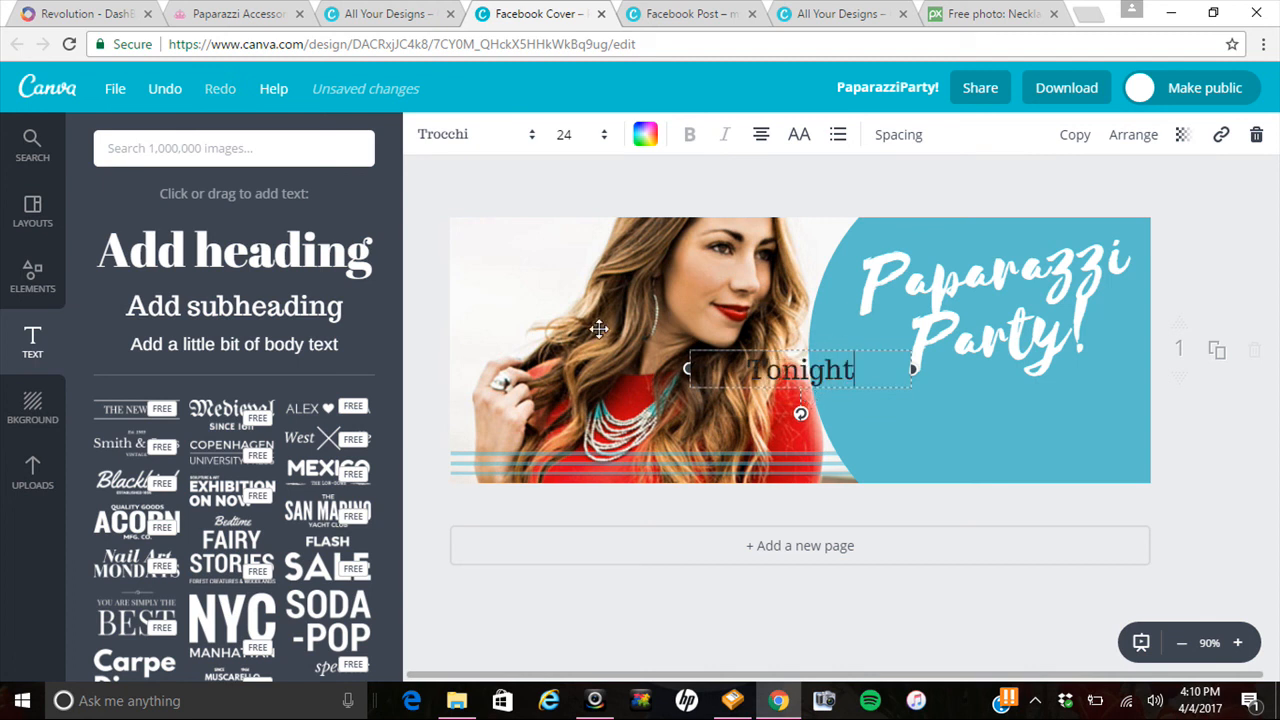
pyautogui.moveTo(840, 347); pyautogui.dragTo(1004, 384)
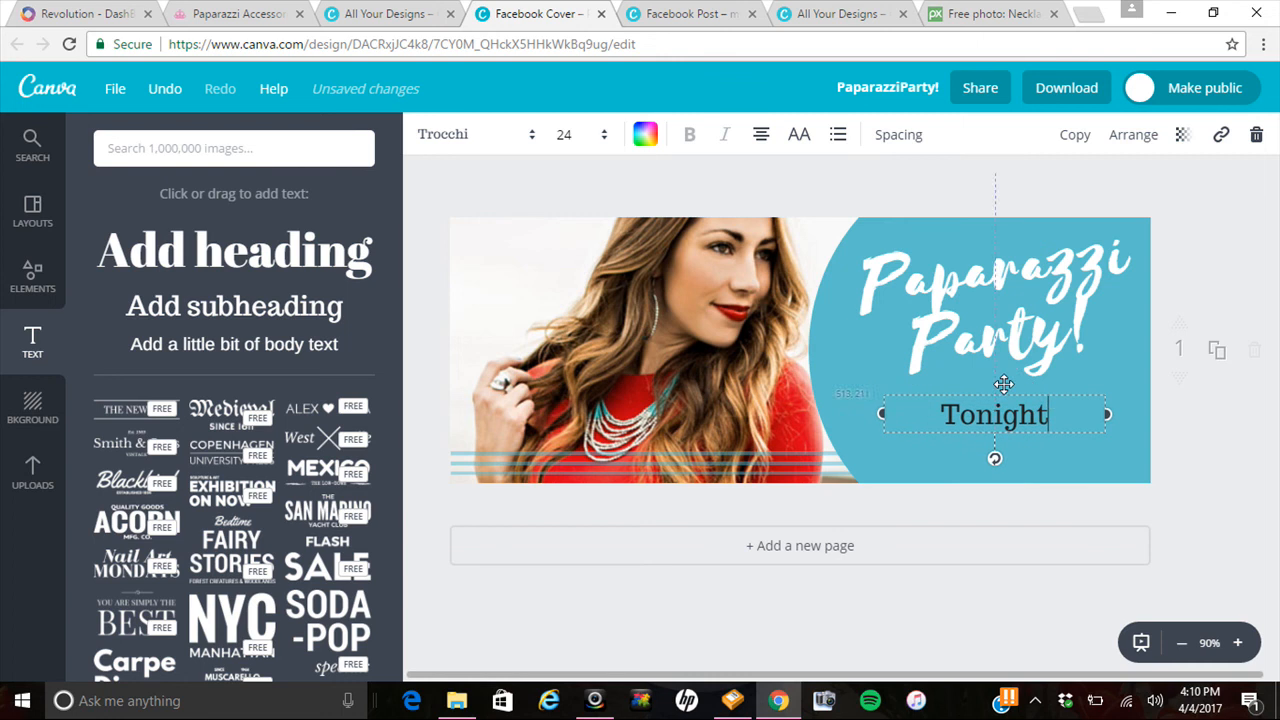
# Set the "Tonight" text to the Yellowtail font at size 42.
pyautogui.moveTo(1073, 418); pyautogui.dragTo(906, 415)
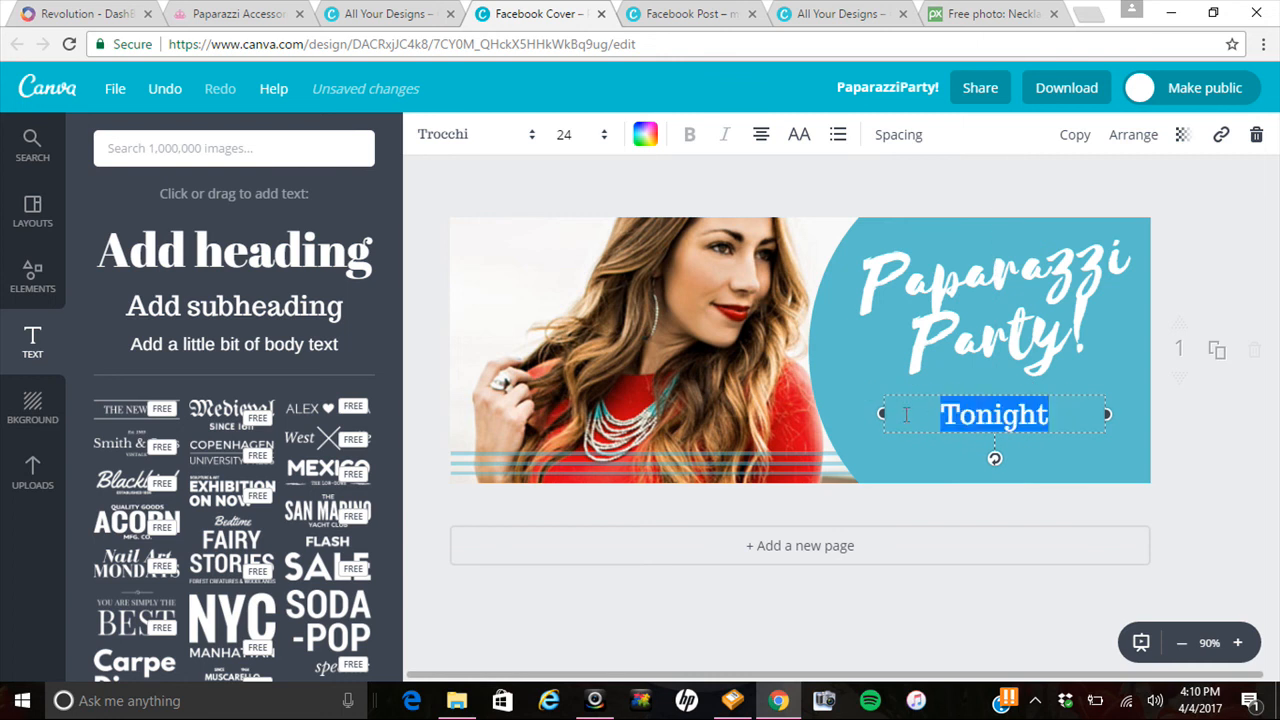
pyautogui.click(524, 140)
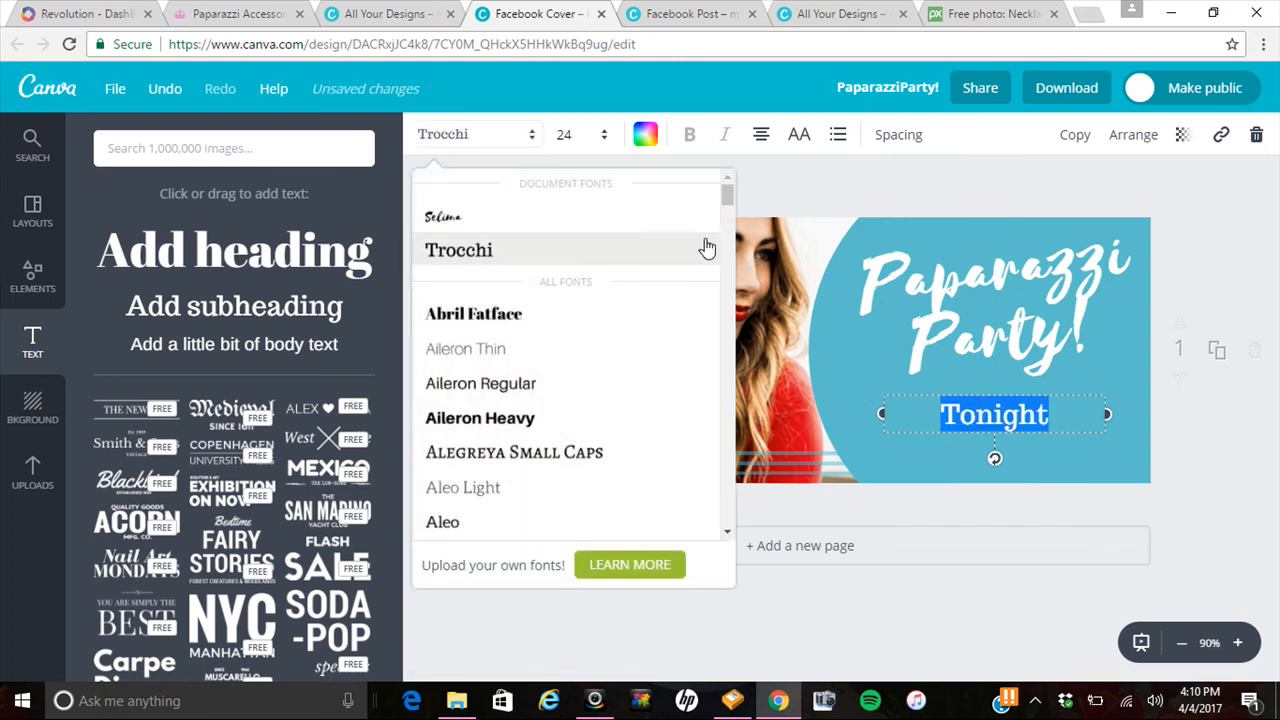
pyautogui.click(707, 248)
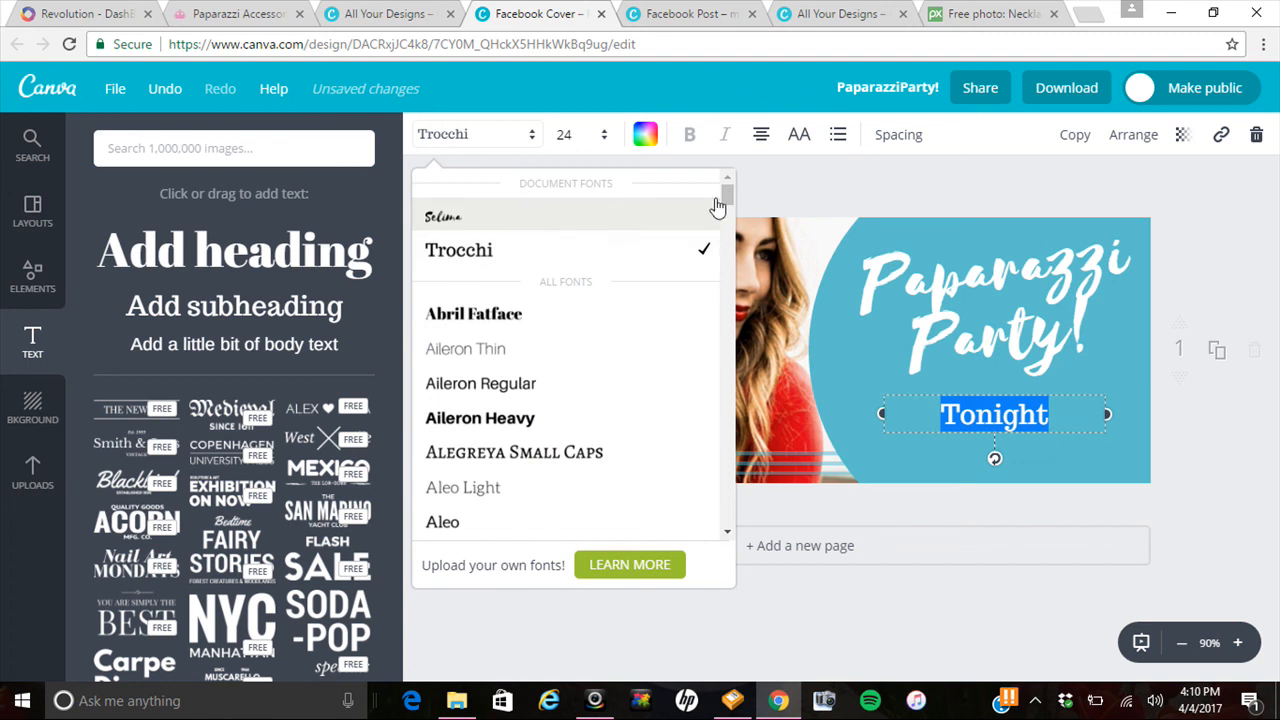
pyautogui.moveTo(727, 197); pyautogui.dragTo(729, 506)
pyautogui.click(492, 523)
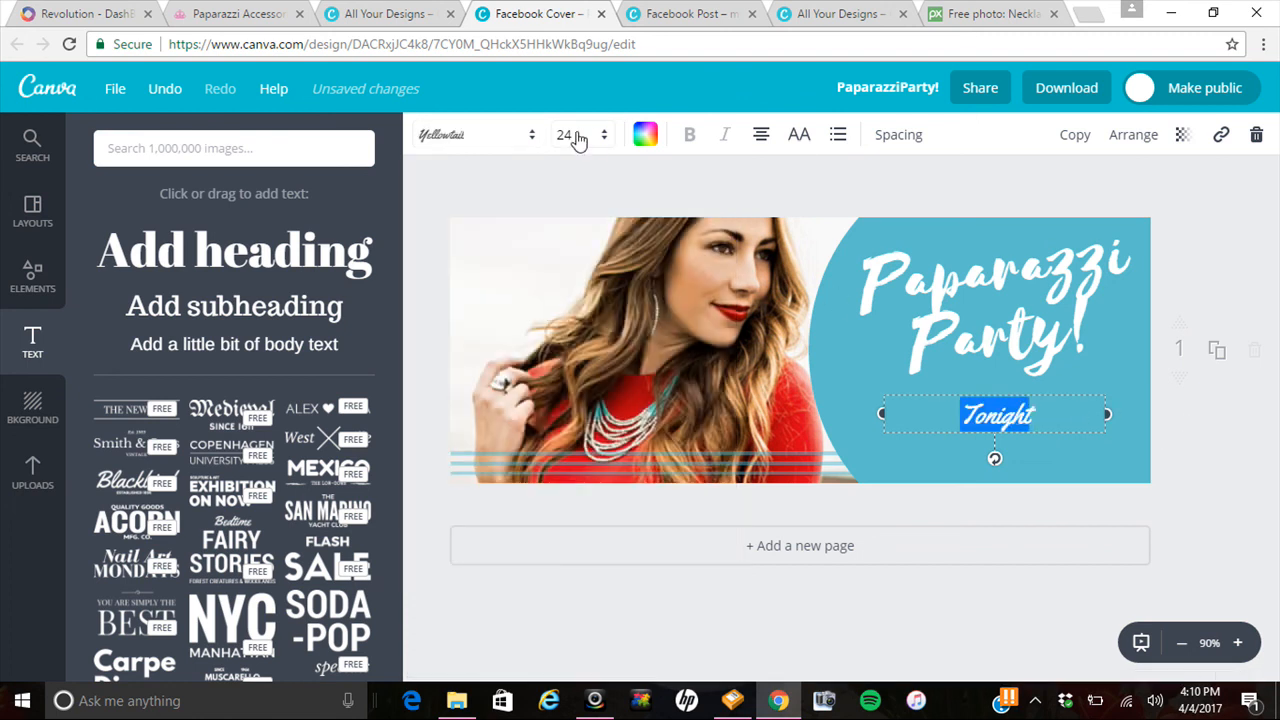
pyautogui.click(594, 138)
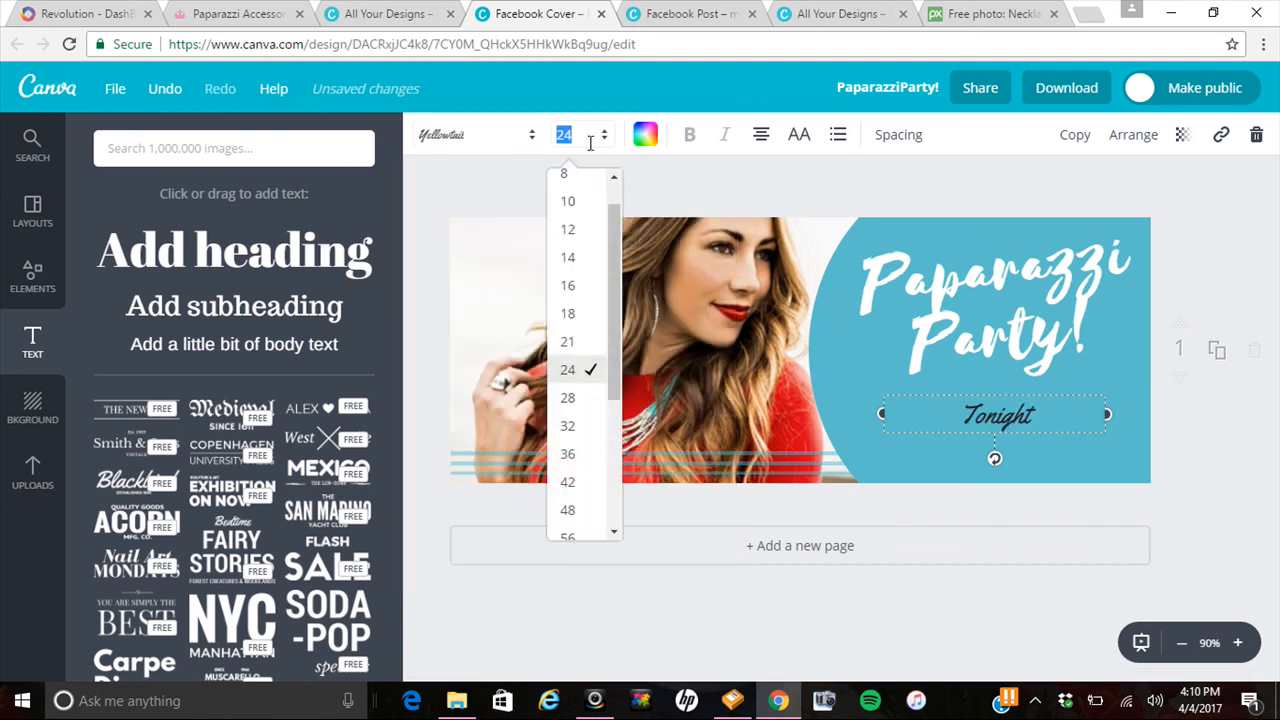
pyautogui.click(570, 483)
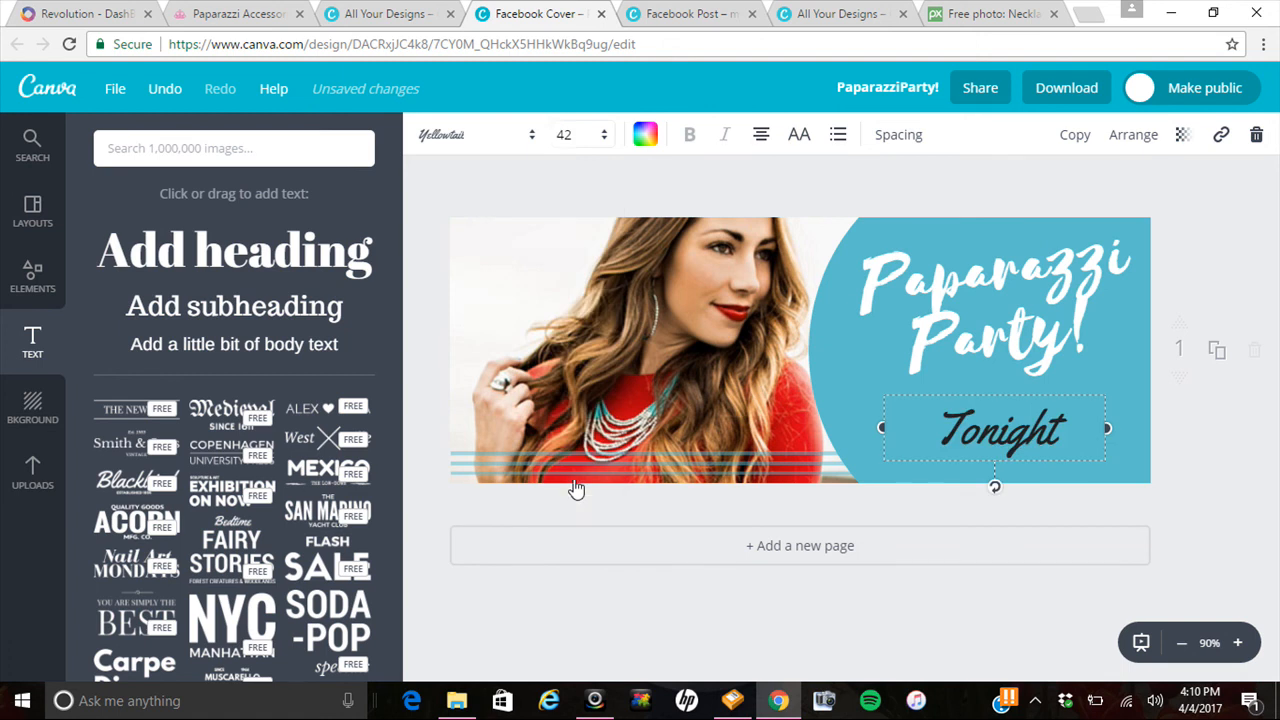
# Widen the "Tonight" text box slightly, reword it as "Tonight @ 7pm" and nudge it up to centre it under the title.
pyautogui.moveTo(1113, 427); pyautogui.dragTo(1134, 428)
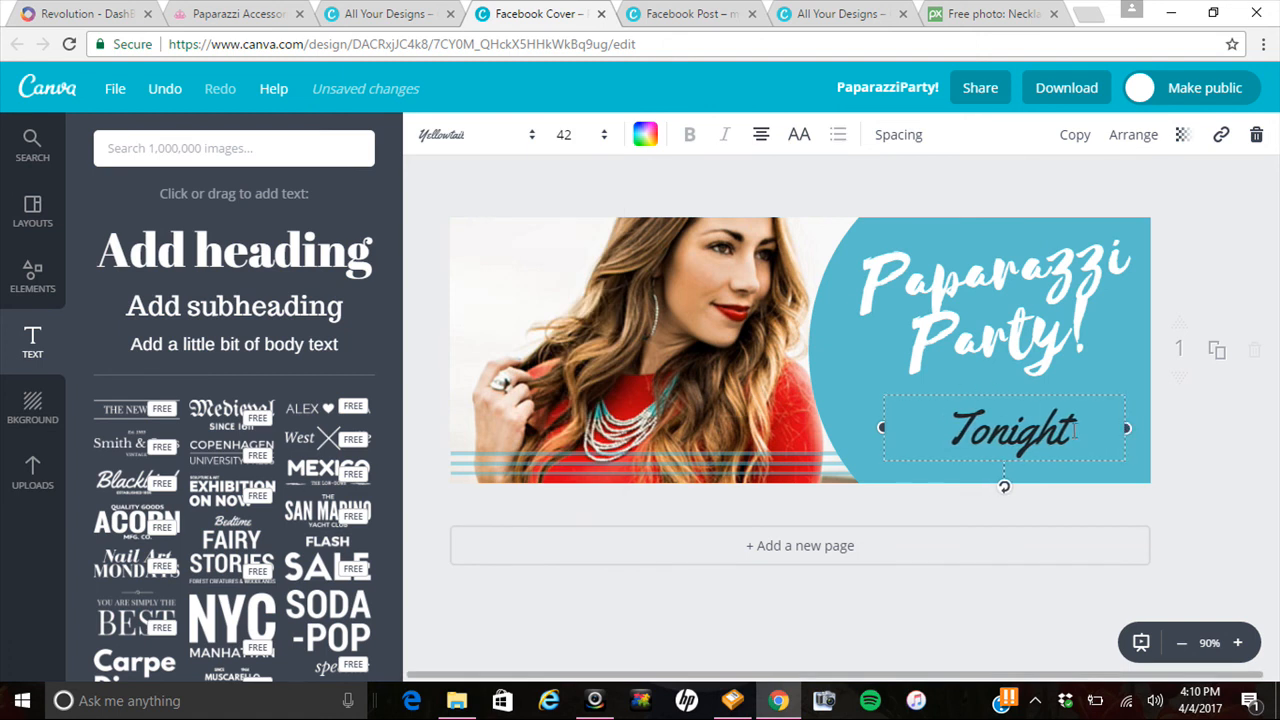
pyautogui.hotkey('ctrl', 'a')
pyautogui.write('@')
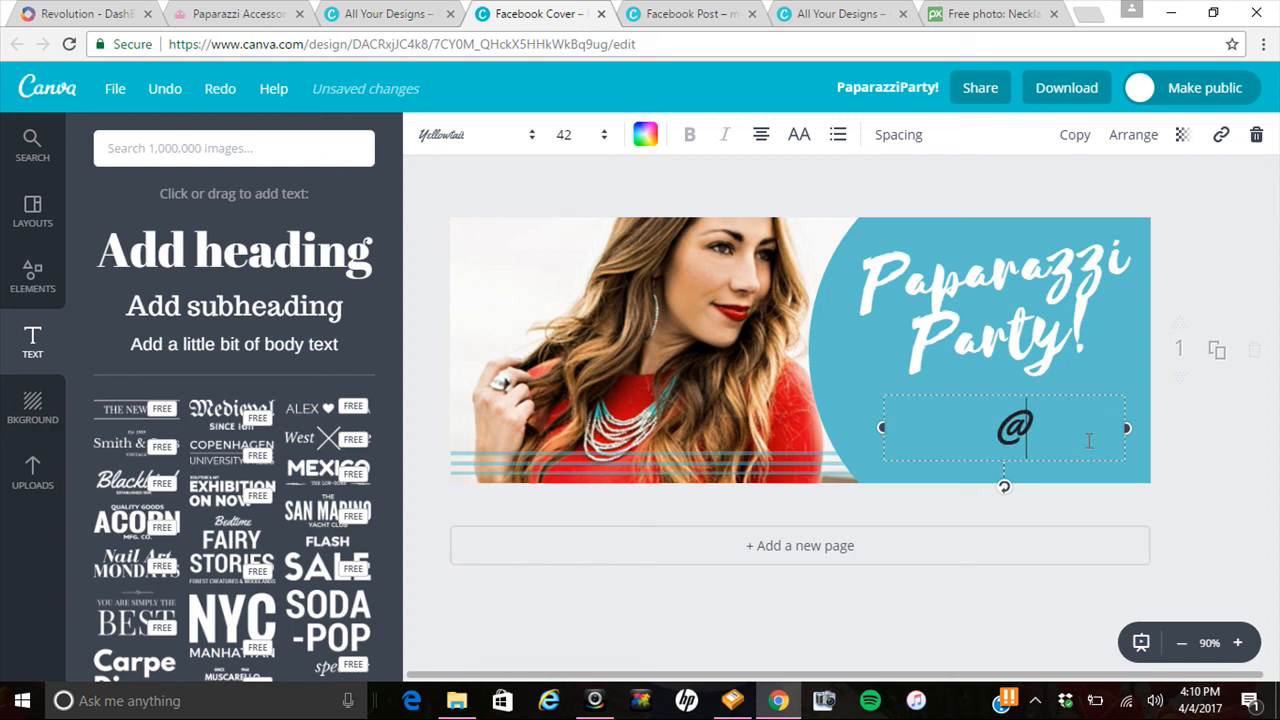
pyautogui.press('BackSpace')
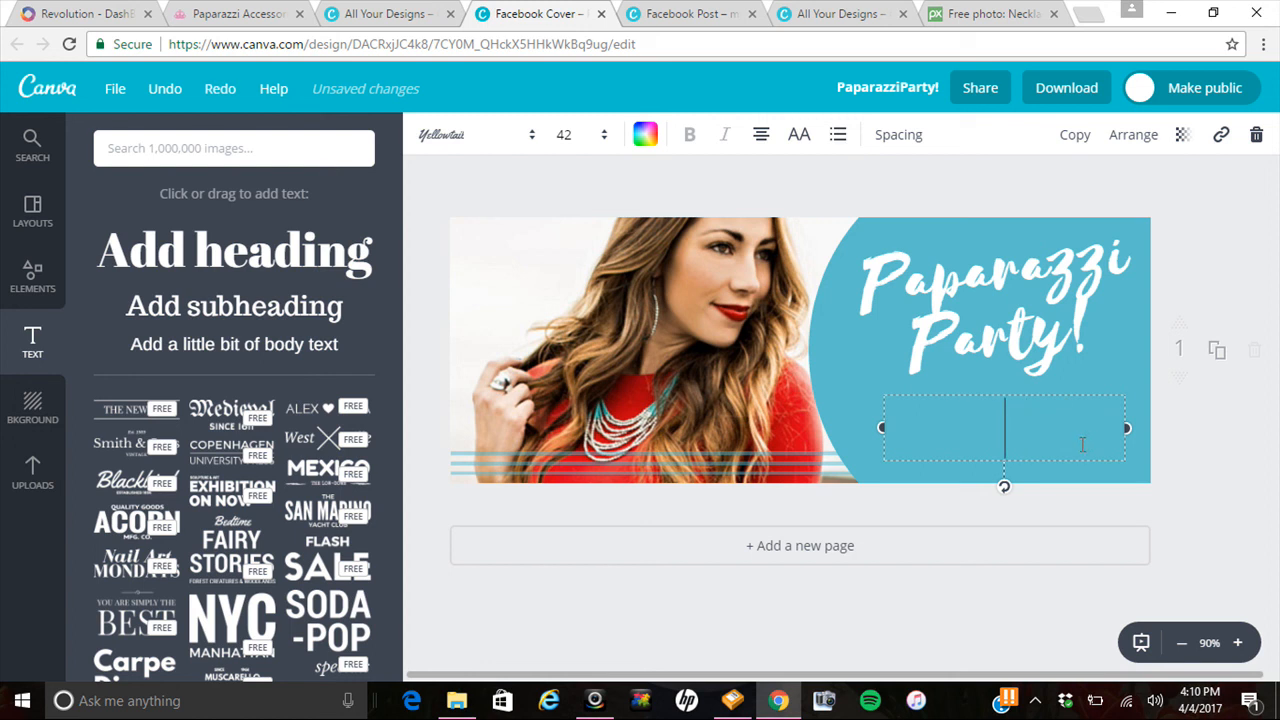
pyautogui.write('Tonight')
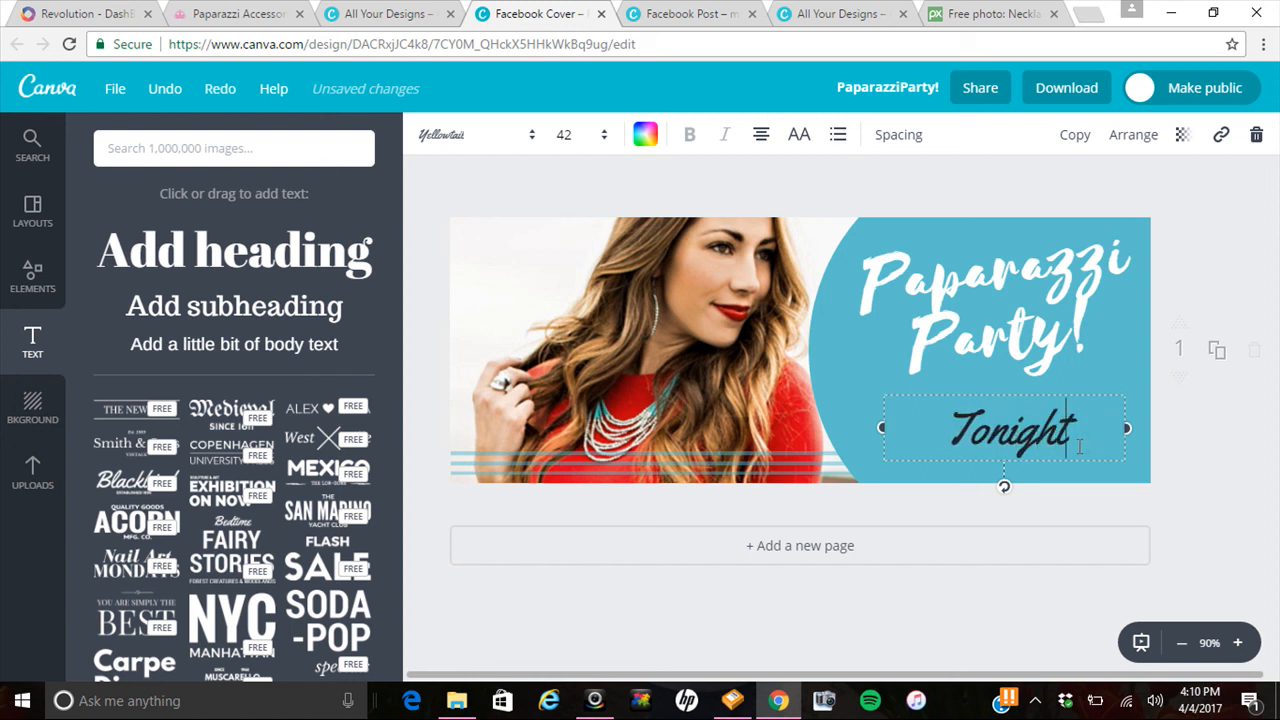
pyautogui.write(' @')
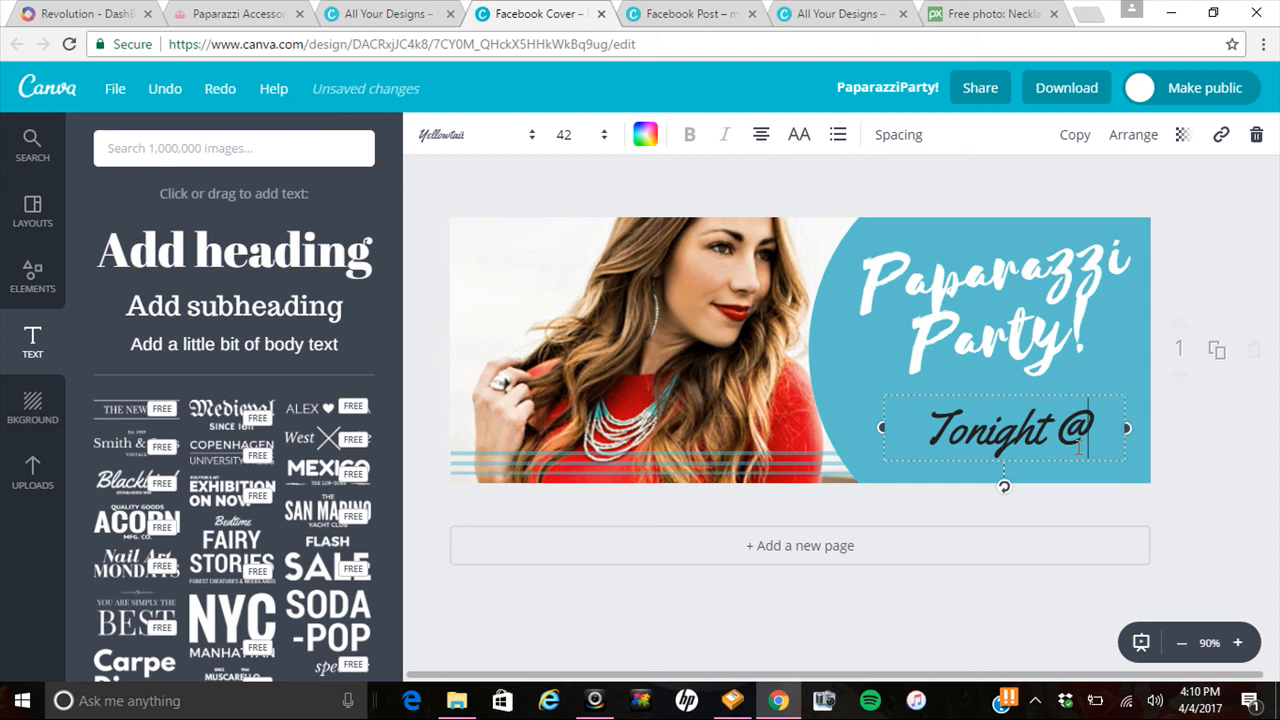
pyautogui.write(' 7pm')
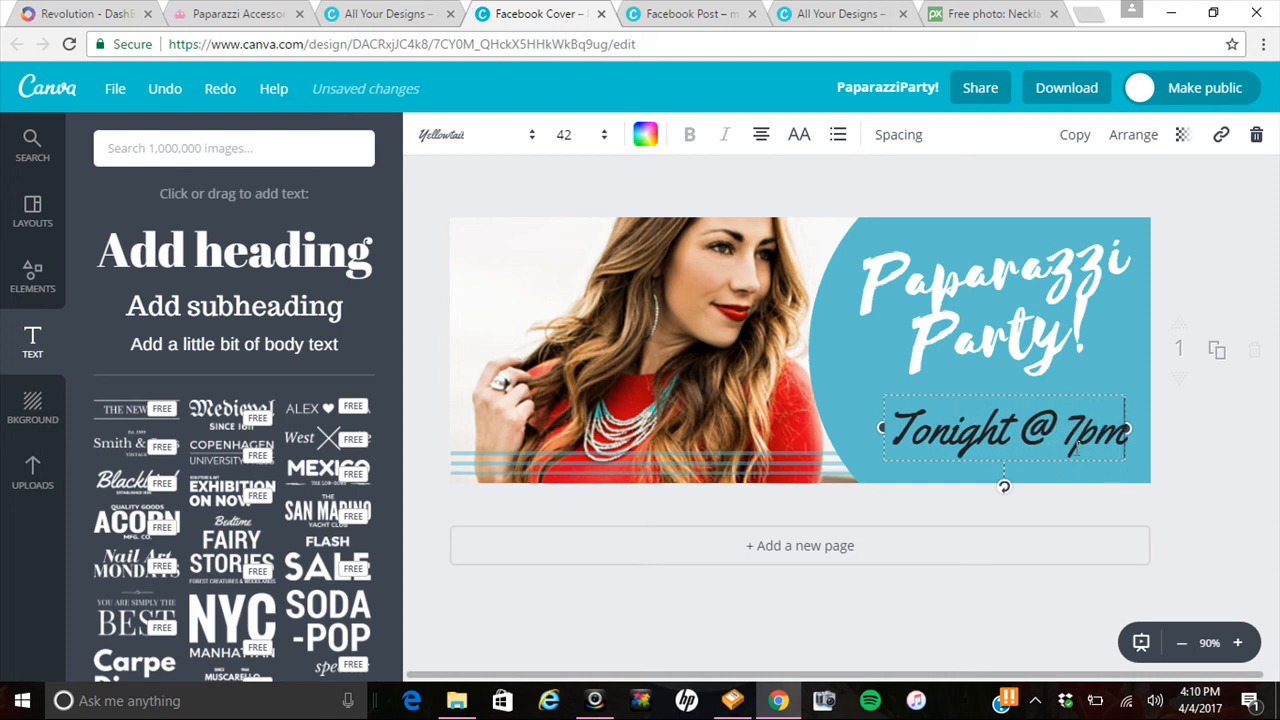
pyautogui.moveTo(970, 391); pyautogui.dragTo(964, 378)
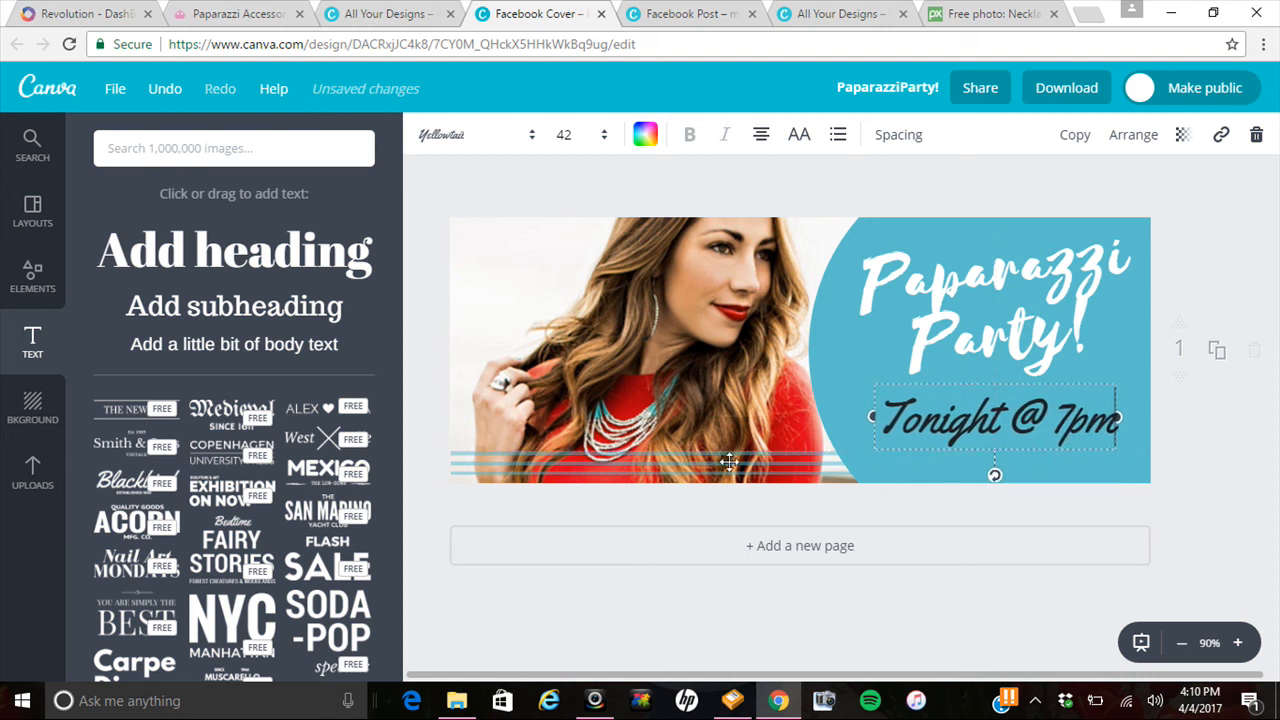
pyautogui.click(1175, 232)
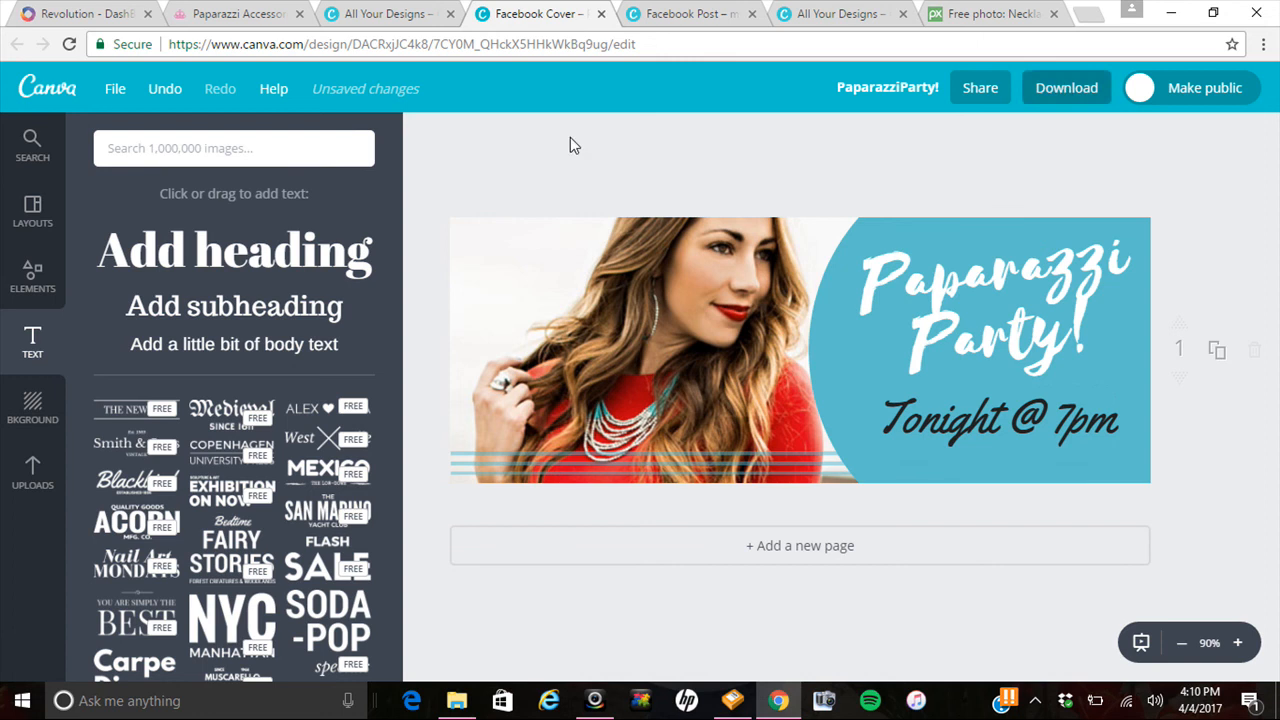
# Save the changes to the Facebook cover design.
pyautogui.click(33, 212)
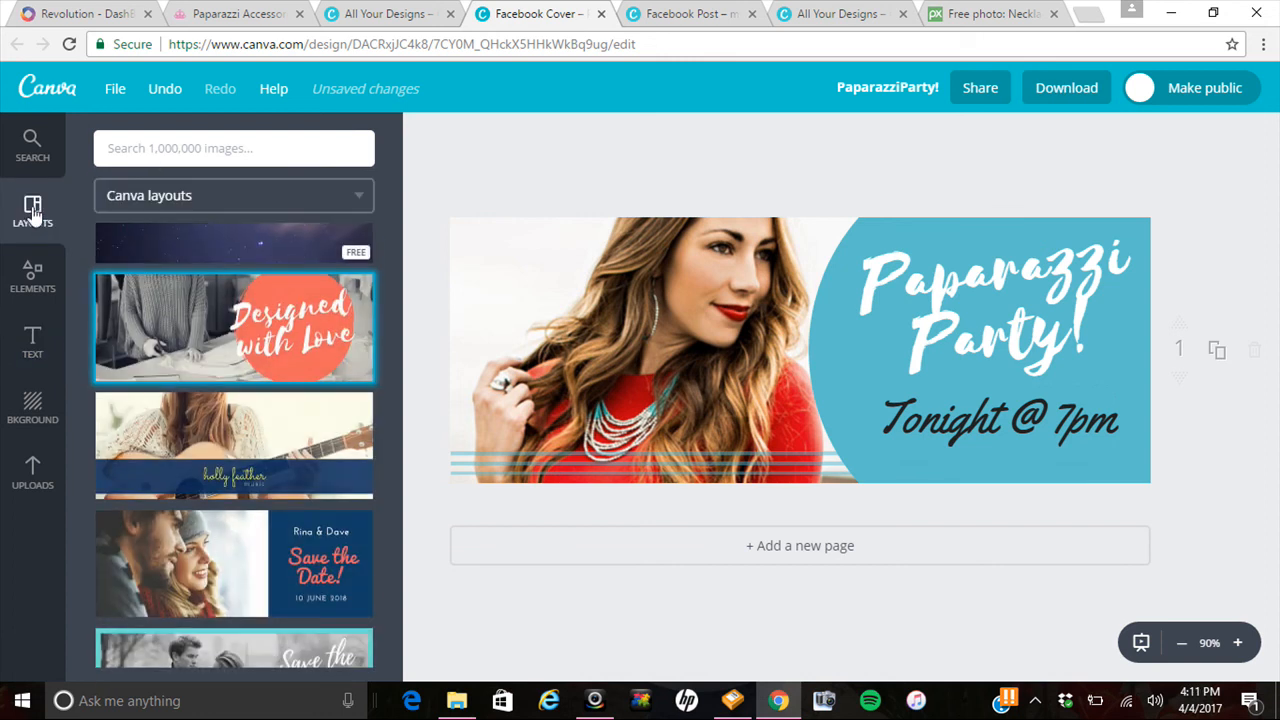
pyautogui.click(33, 272)
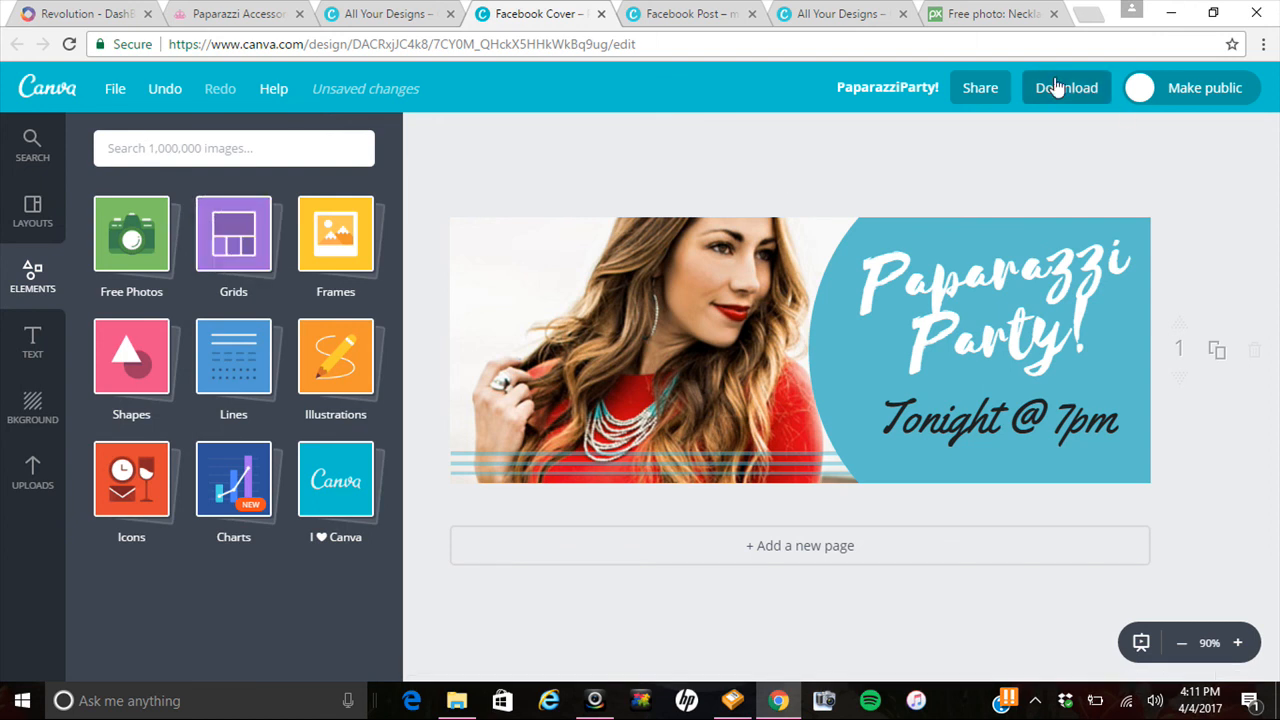
pyautogui.click(112, 91)
pyautogui.click(519, 135)
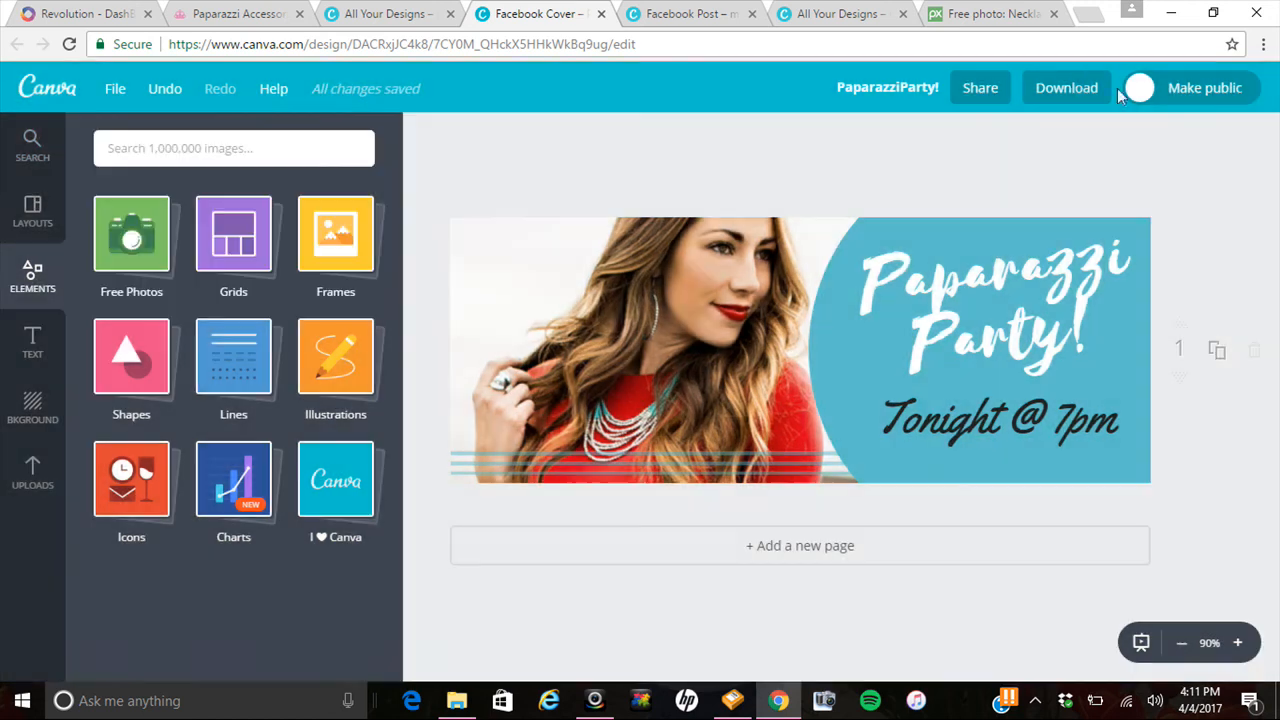
# Return to the Canva home page and create a new Facebook Post design.
pyautogui.click(24, 90)
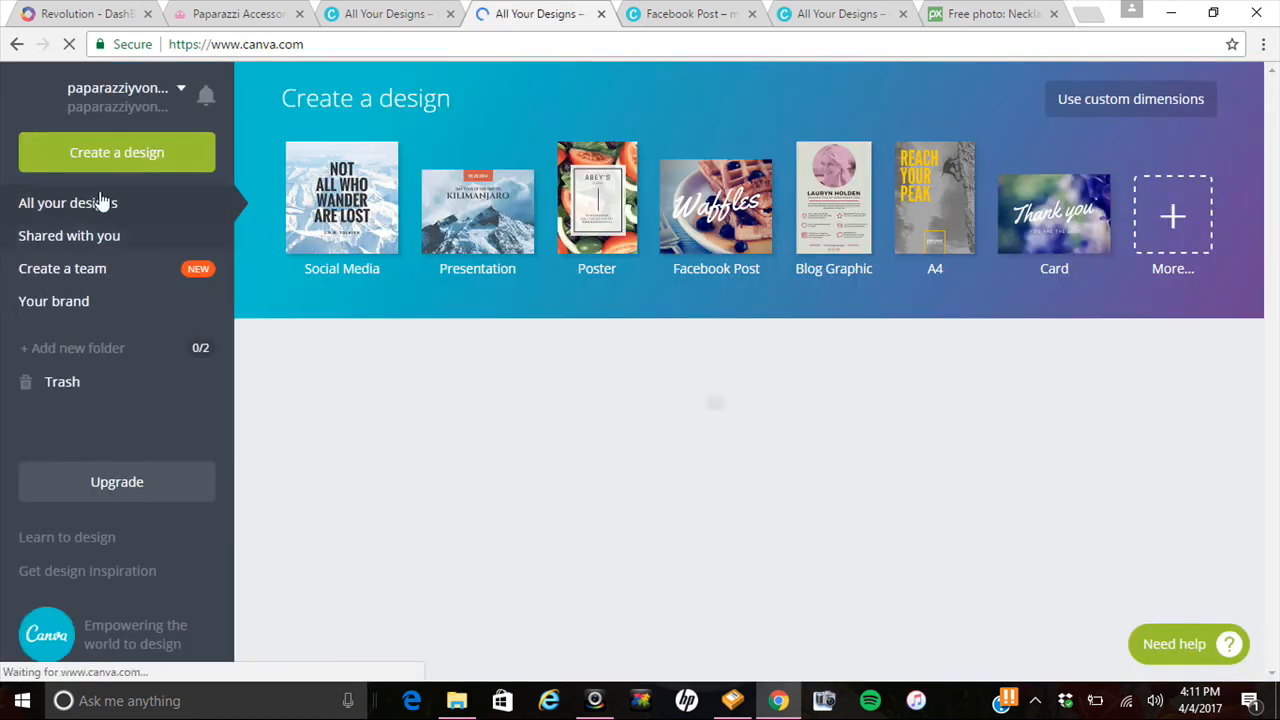
pyautogui.click(122, 160)
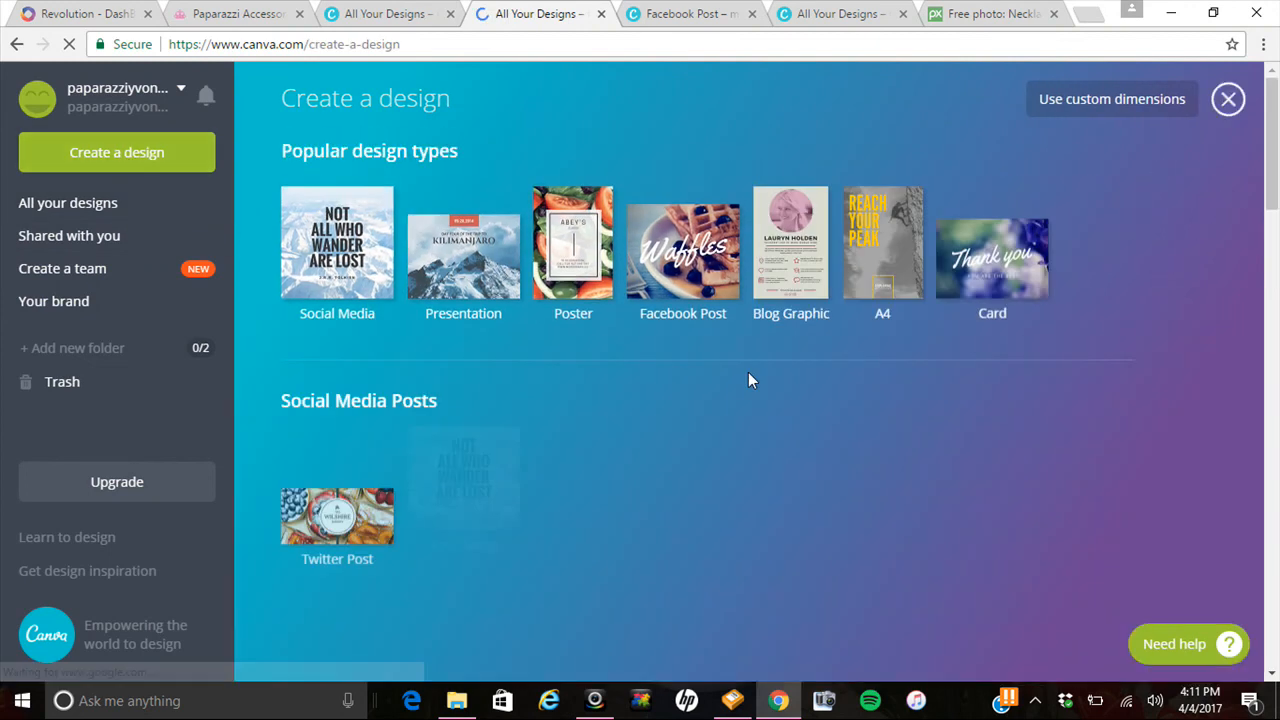
pyautogui.click(690, 283)
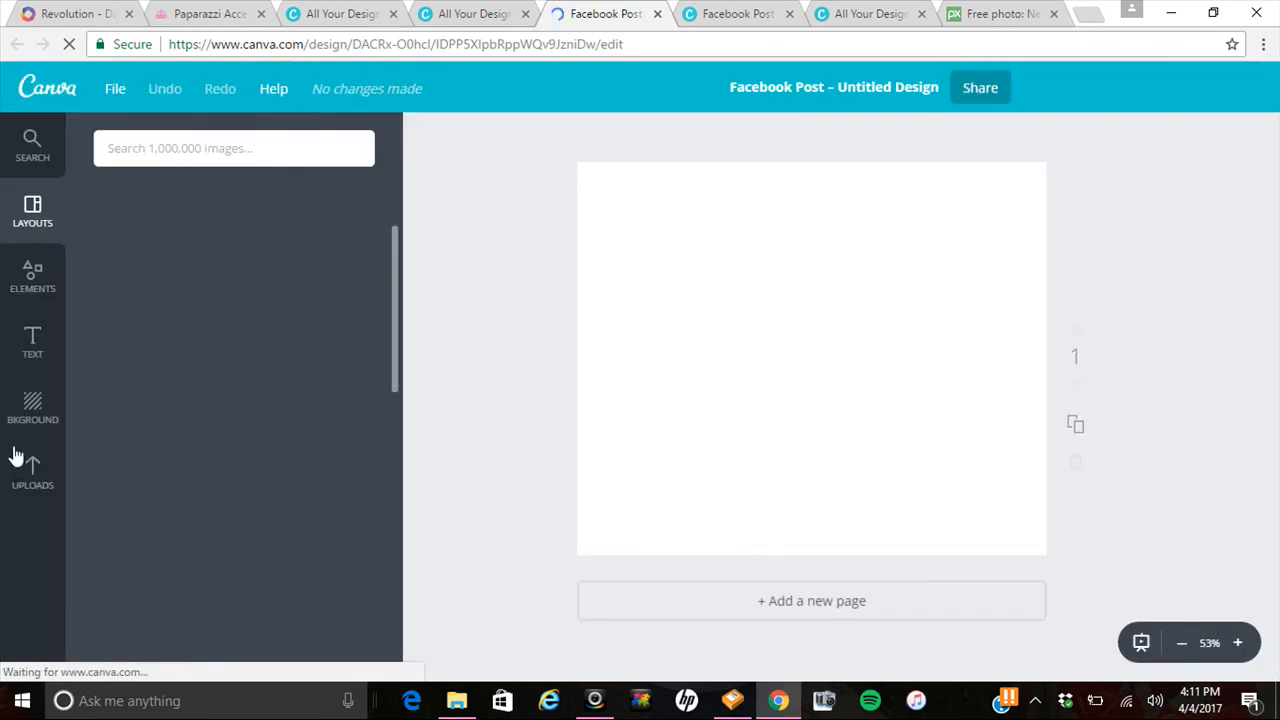
# Insert a grid of four equal photo cells, two by two, into the blank Facebook post.
pyautogui.click(31, 276)
pyautogui.click(224, 252)
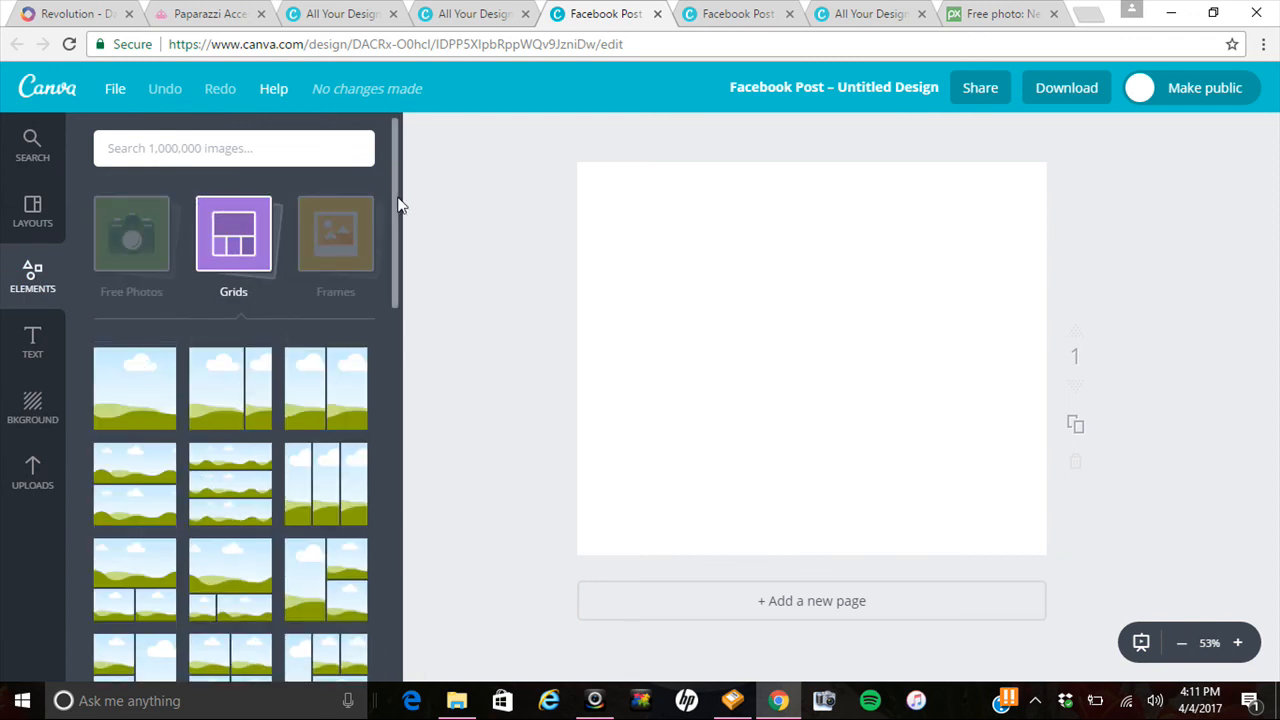
pyautogui.scroll(-3, 391, 261)
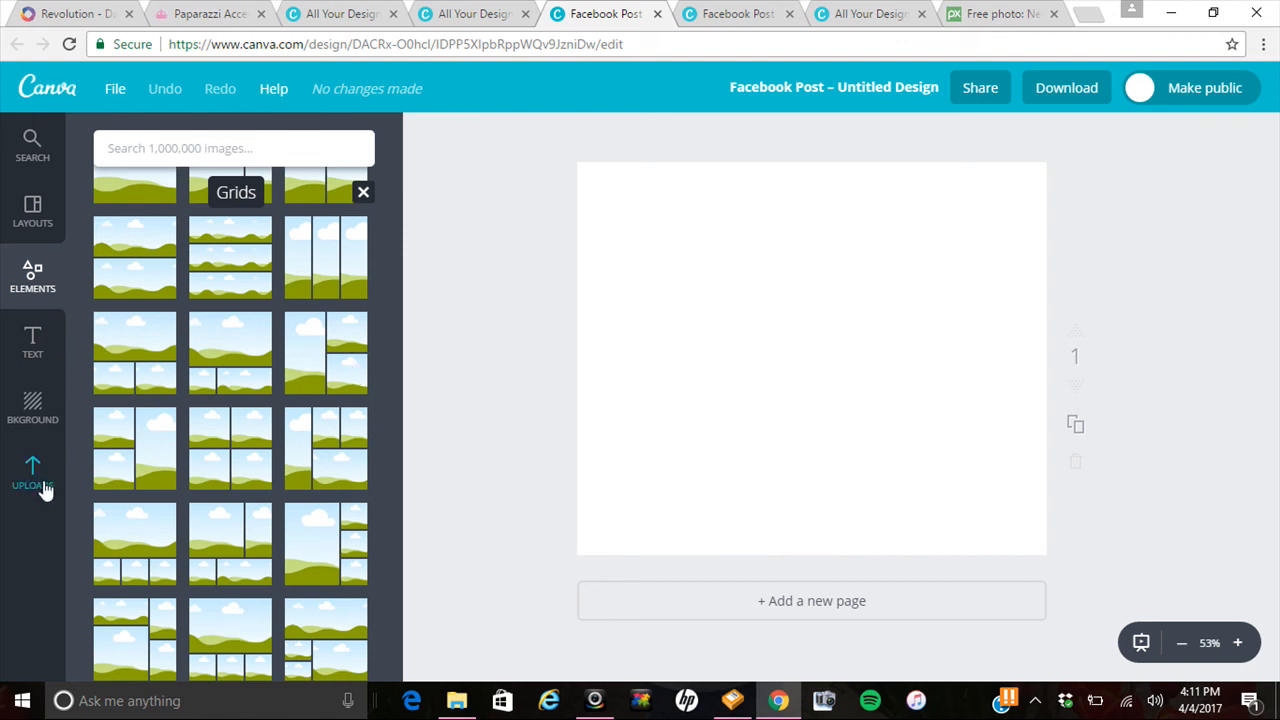
pyautogui.click(232, 455)
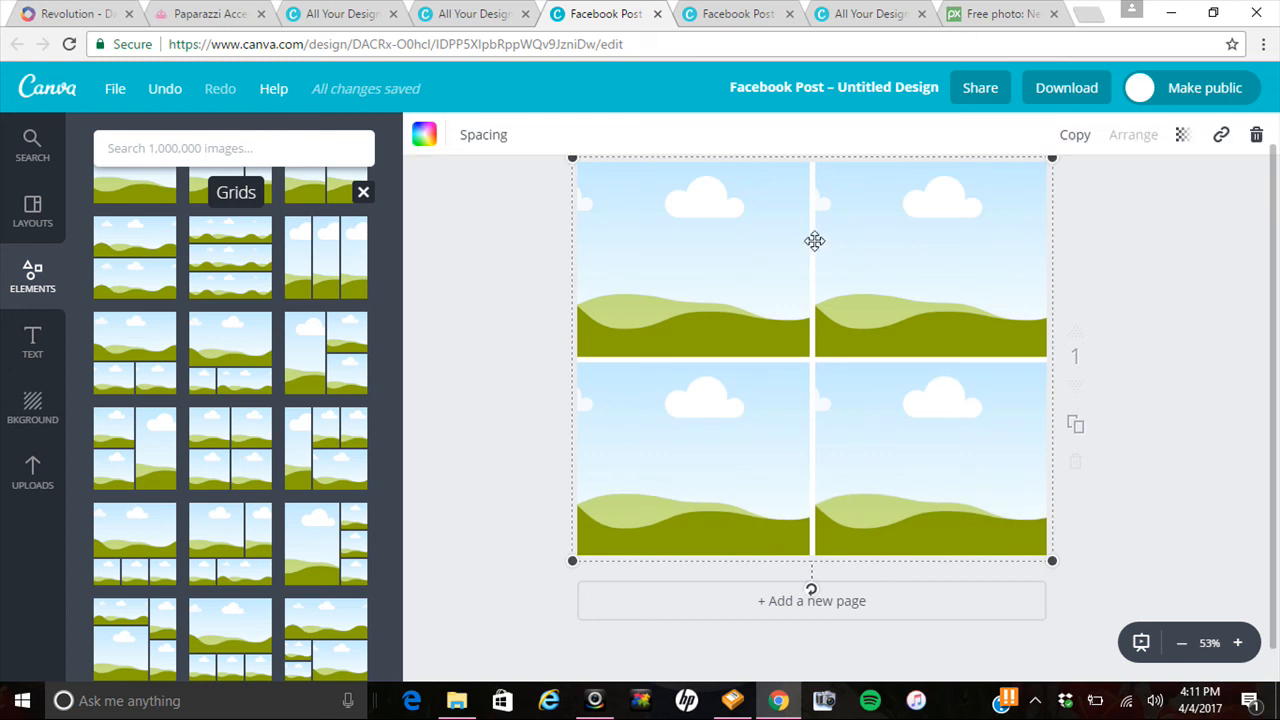
# Upload four purple jewelry images from the Purple folder inside the Desktop's Done folder.
pyautogui.click(32, 472)
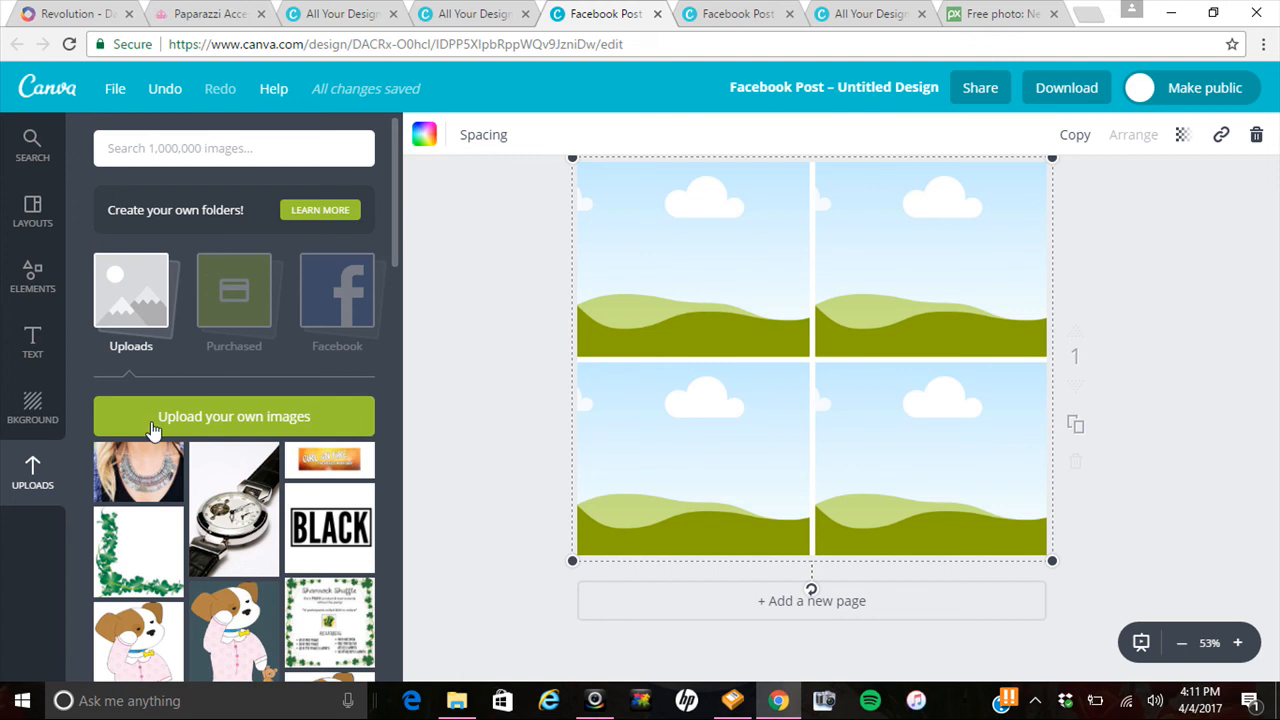
pyautogui.click(240, 424)
pyautogui.click(235, 163)
pyautogui.doubleClick(235, 163)
pyautogui.click(360, 288)
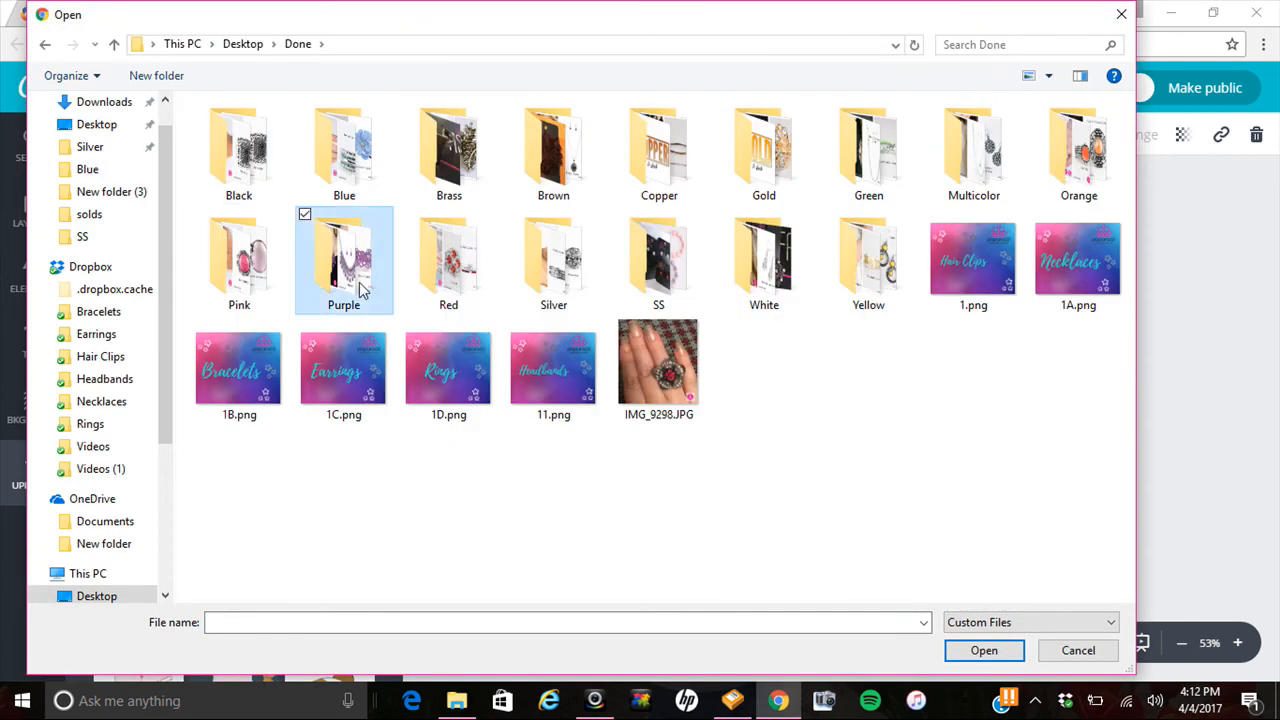
pyautogui.press('Return')
pyautogui.click(440, 320)
pyautogui.keyDown('ctrl'); pyautogui.click(540, 320); pyautogui.keyUp('ctrl')
pyautogui.keyDown('ctrl'); pyautogui.click(660, 305); pyautogui.keyUp('ctrl')
pyautogui.keyDown('ctrl'); pyautogui.click(650, 210); pyautogui.keyUp('ctrl')
pyautogui.click(984, 650)
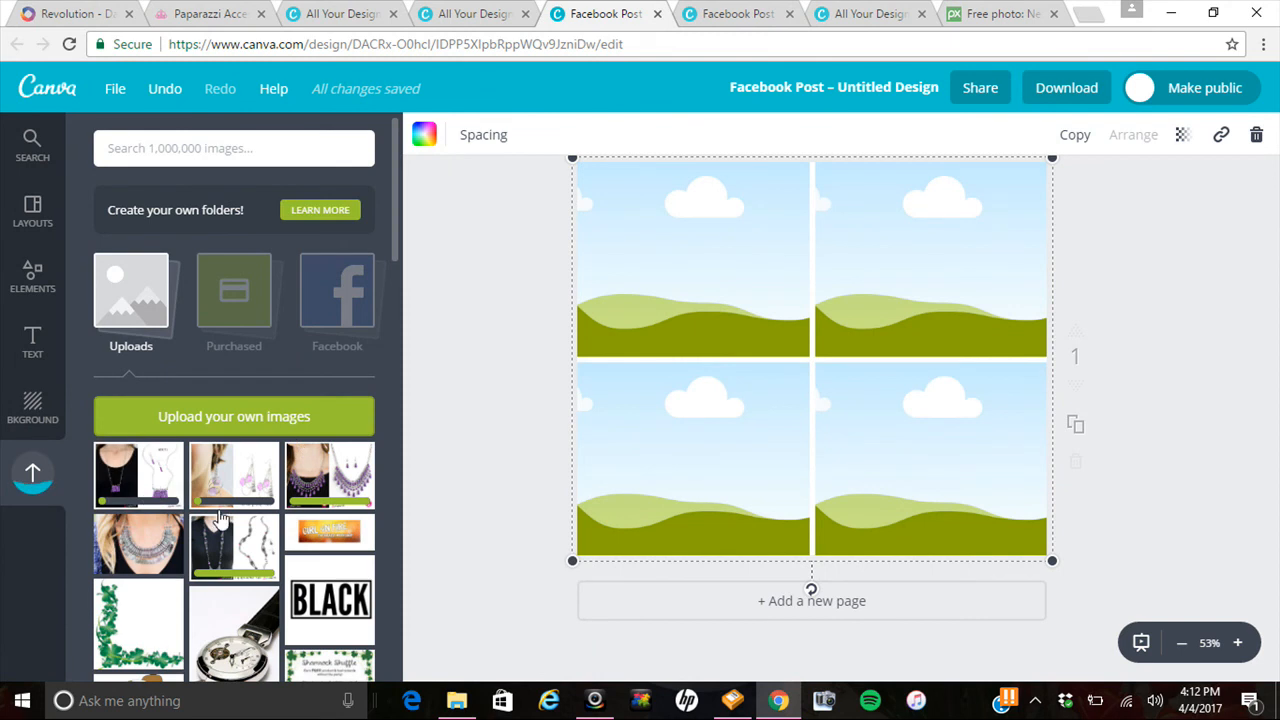
# Fill the grid with A Spring In My Step and Daredevil in the upper cells, Dreaming Away and Euphoria in the lower cells.
pyautogui.moveTo(238, 548); pyautogui.dragTo(692, 275)
pyautogui.moveTo(348, 482); pyautogui.dragTo(850, 292)
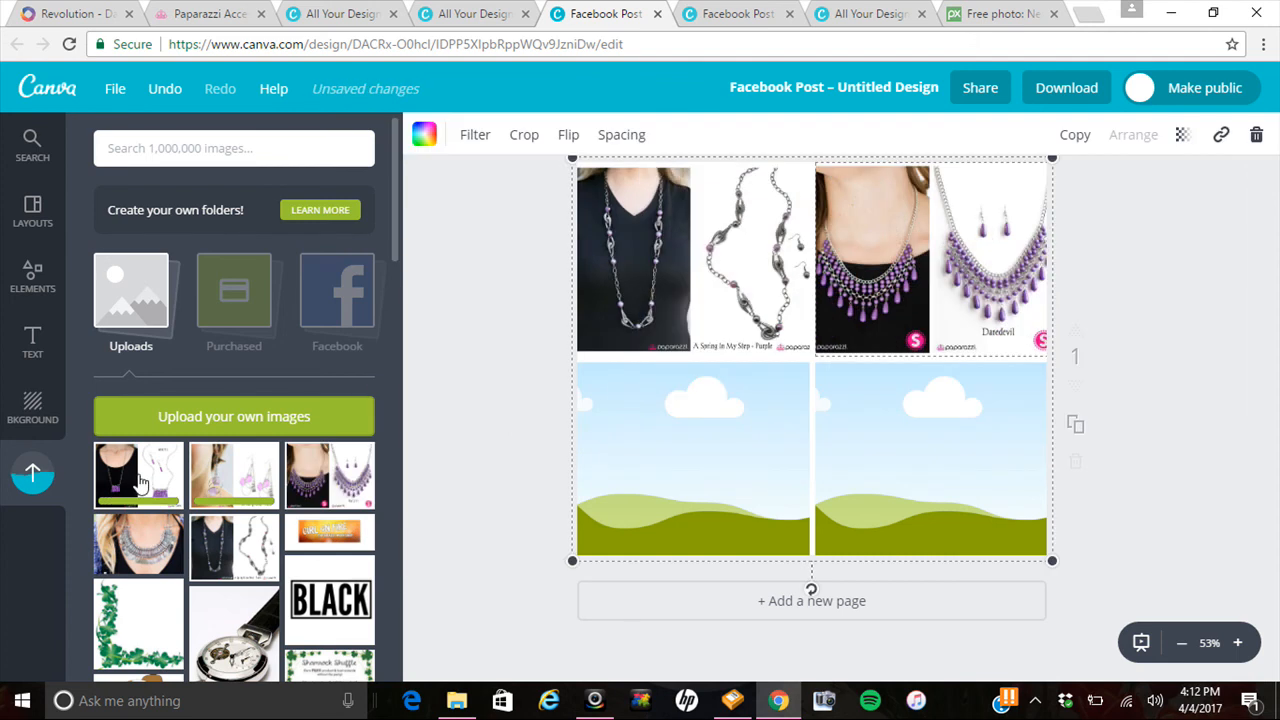
pyautogui.moveTo(238, 482); pyautogui.dragTo(700, 460)
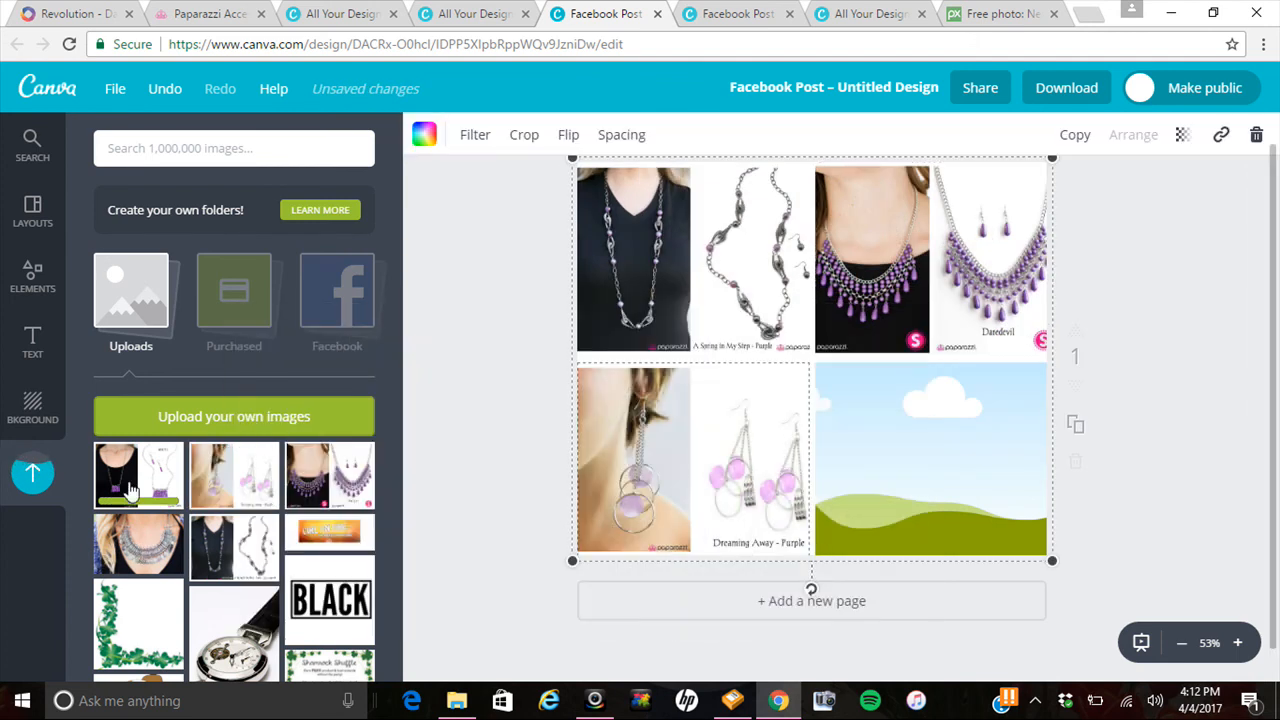
pyautogui.moveTo(127, 482); pyautogui.dragTo(845, 538)
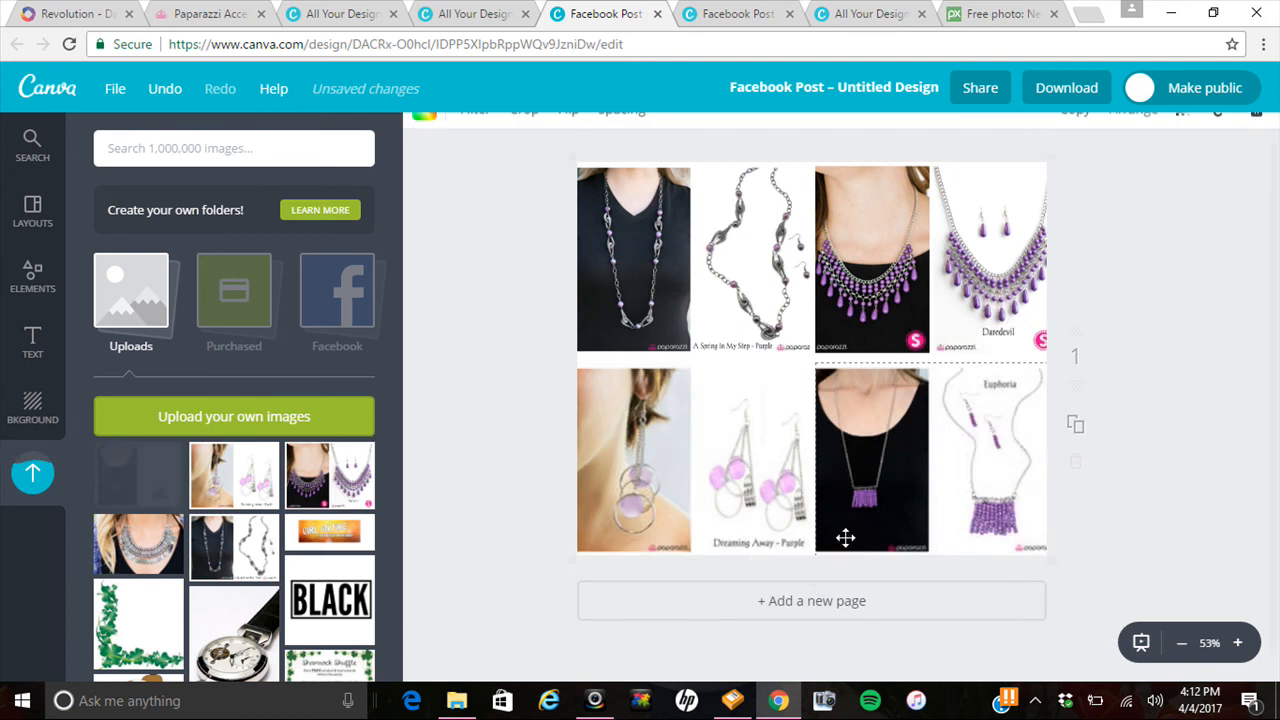
pyautogui.click(1115, 339)
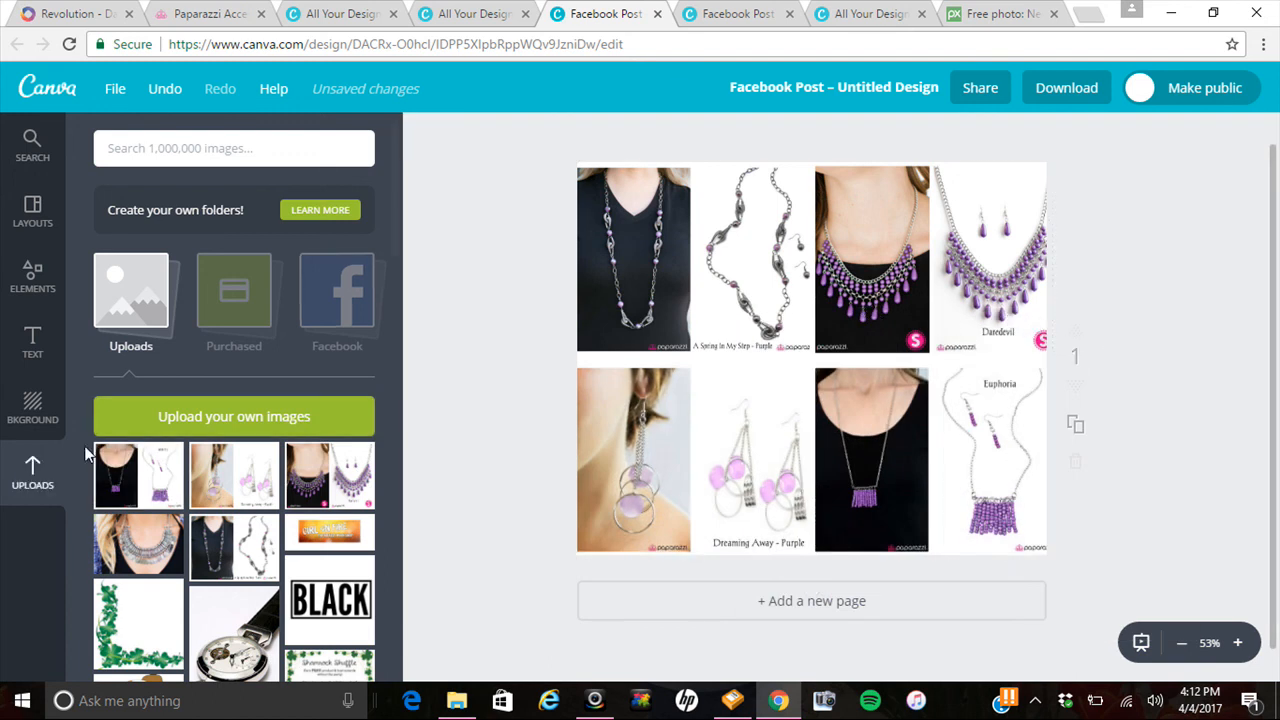
pyautogui.click(40, 297)
pyautogui.scroll(-2, 329, 486)
pyautogui.scroll(-4, 329, 486)
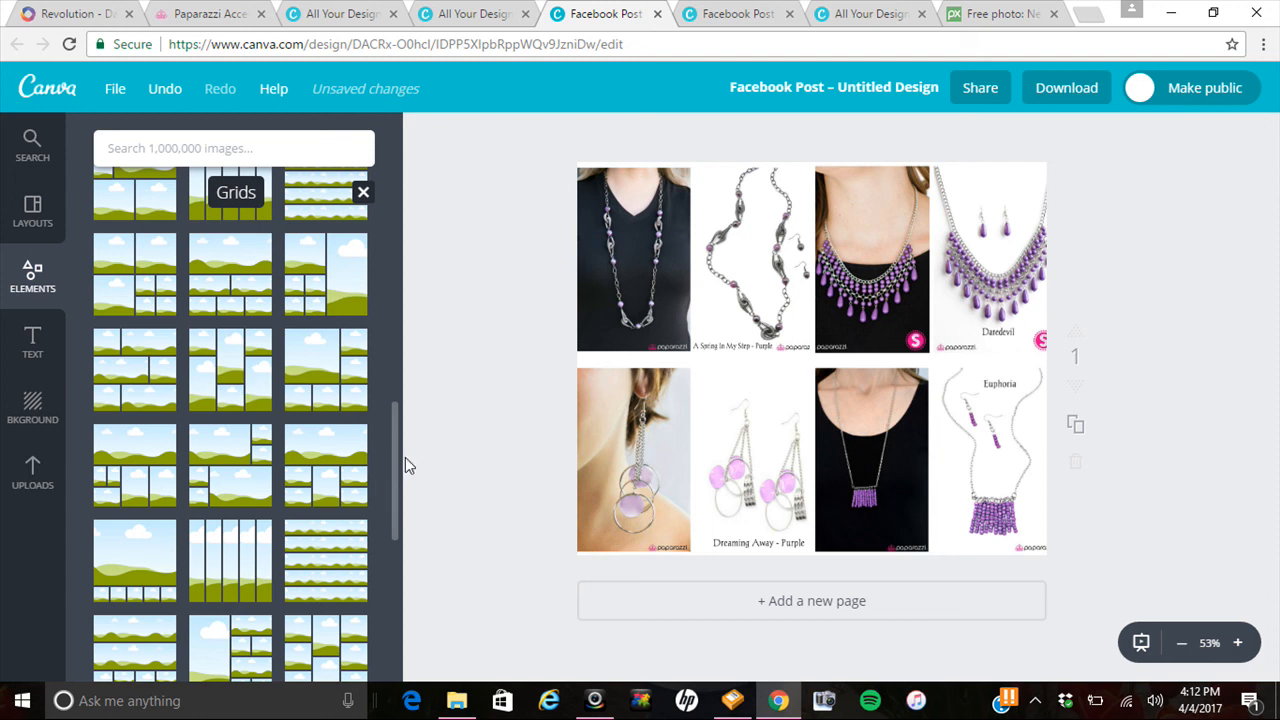
pyautogui.moveTo(394, 420); pyautogui.dragTo(384, 160)
# Add a heading text box over the photo grid.
pyautogui.click(40, 350)
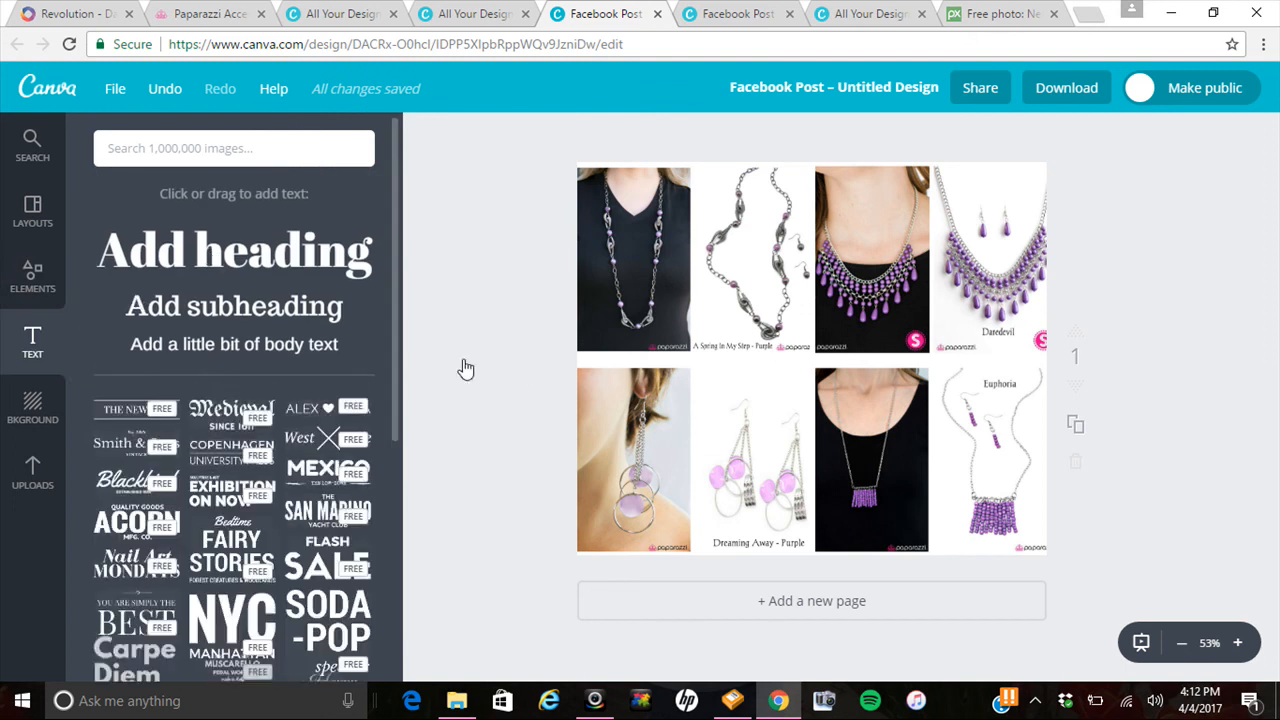
pyautogui.click(210, 258)
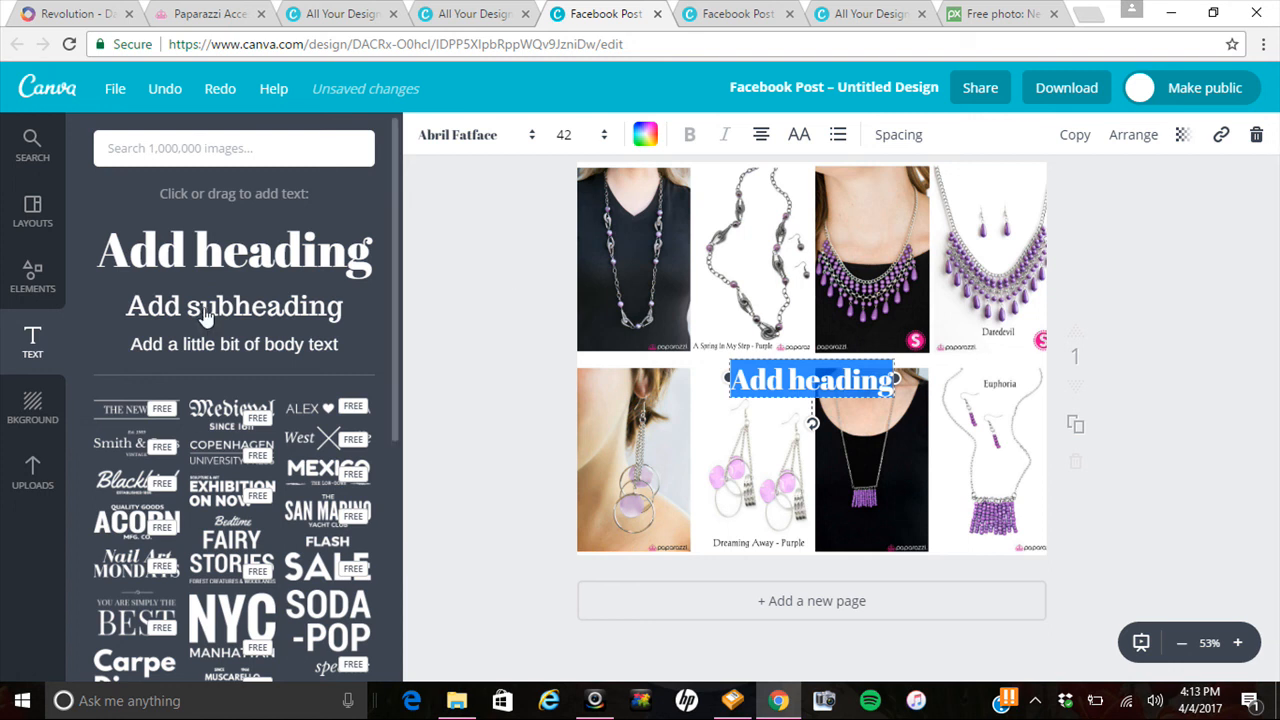
pyautogui.click(462, 13)
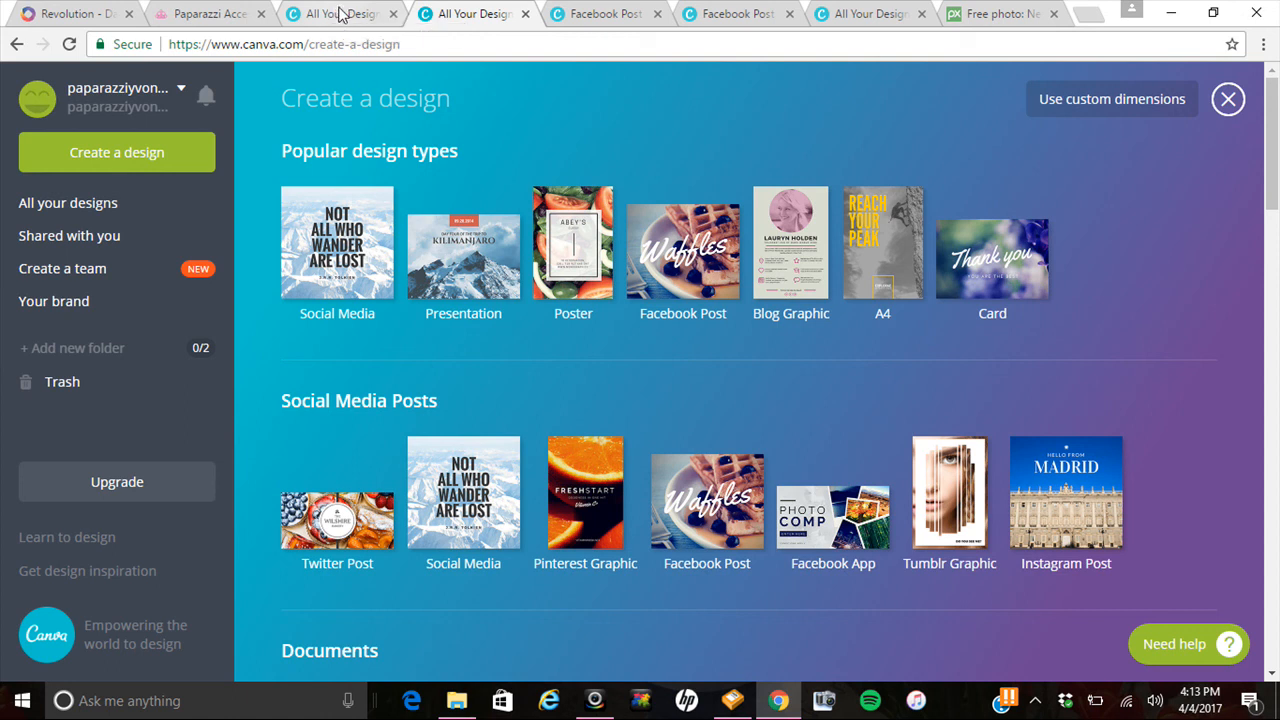
pyautogui.click(340, 14)
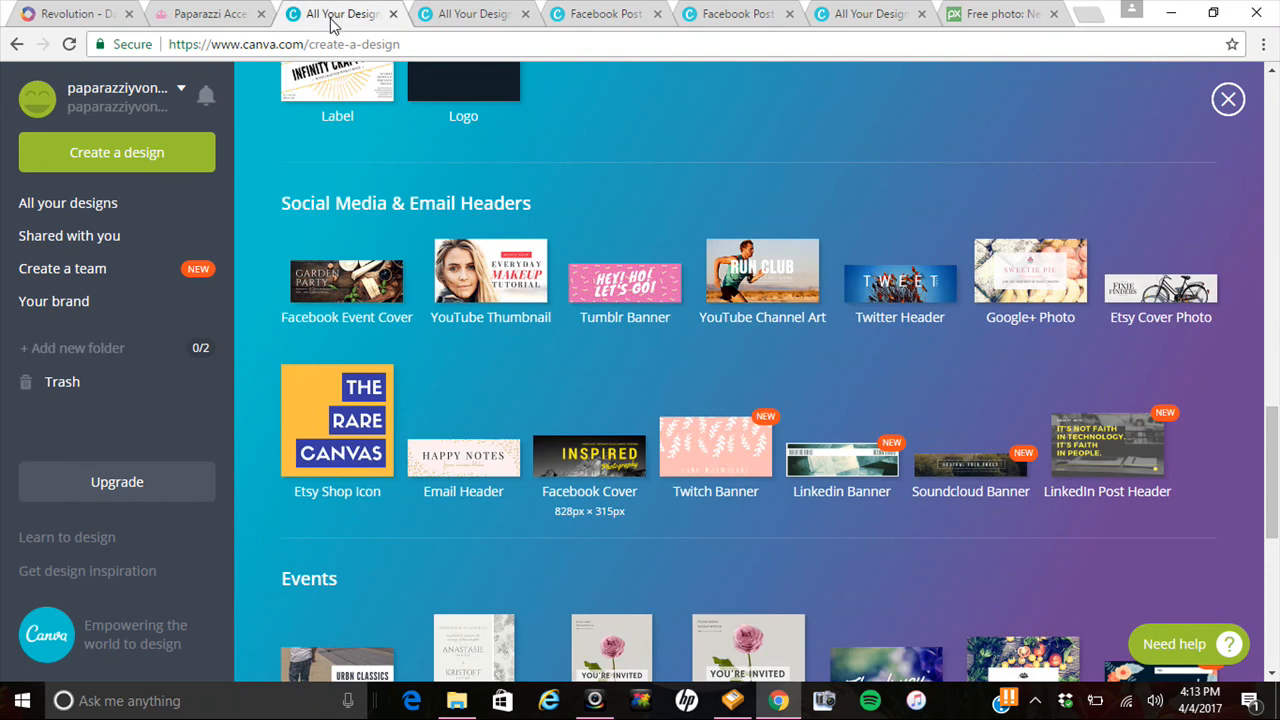
pyautogui.click(458, 20)
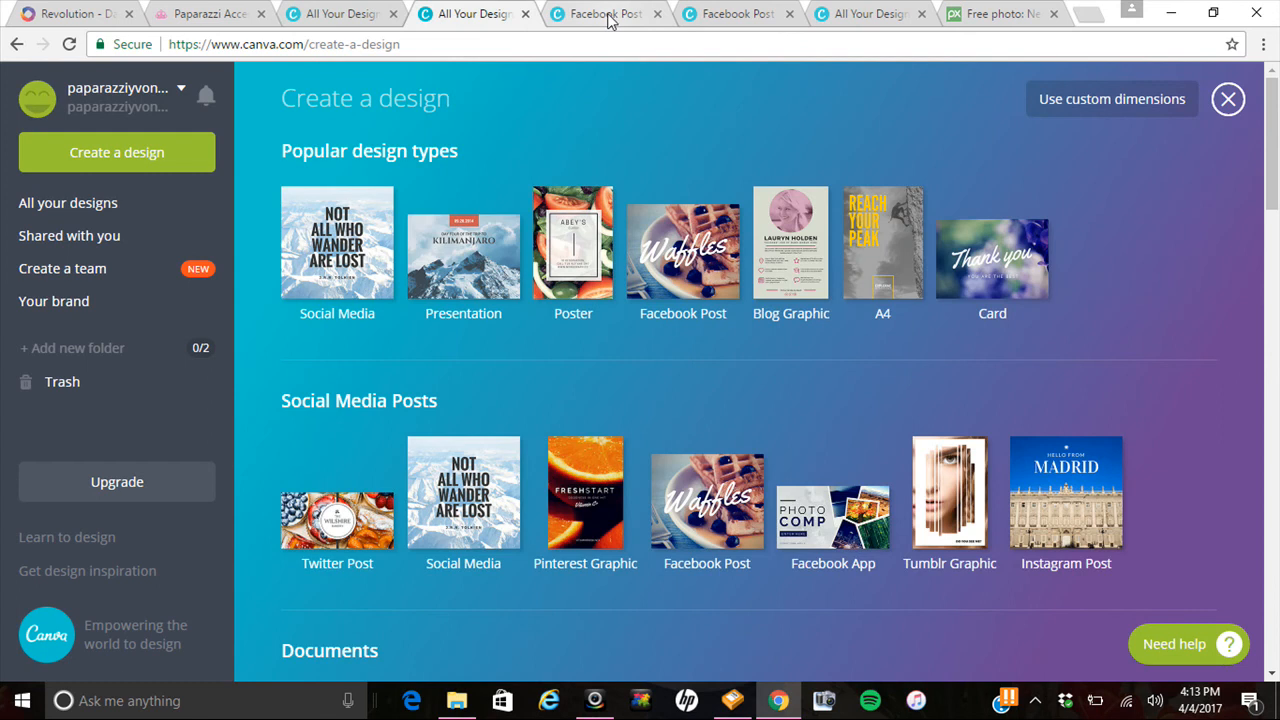